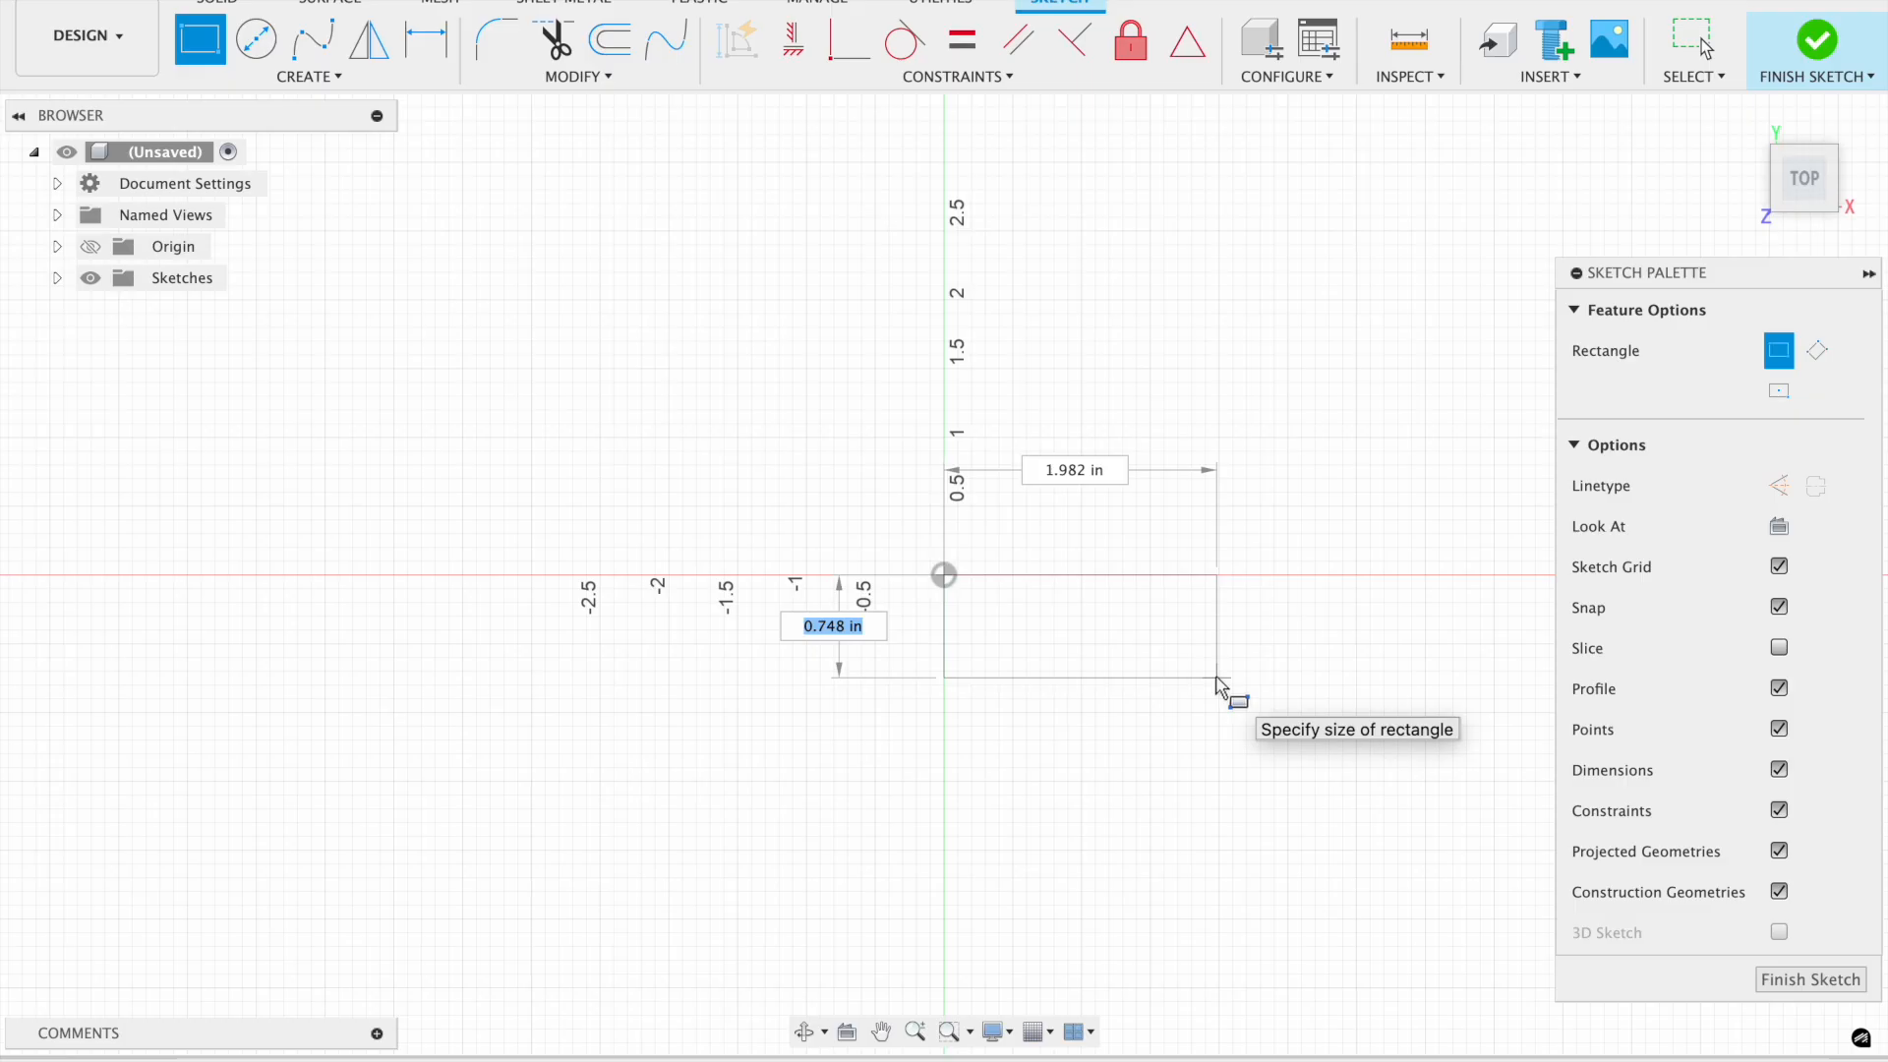
pyautogui.press('Tab')
pyautogui.write('3')
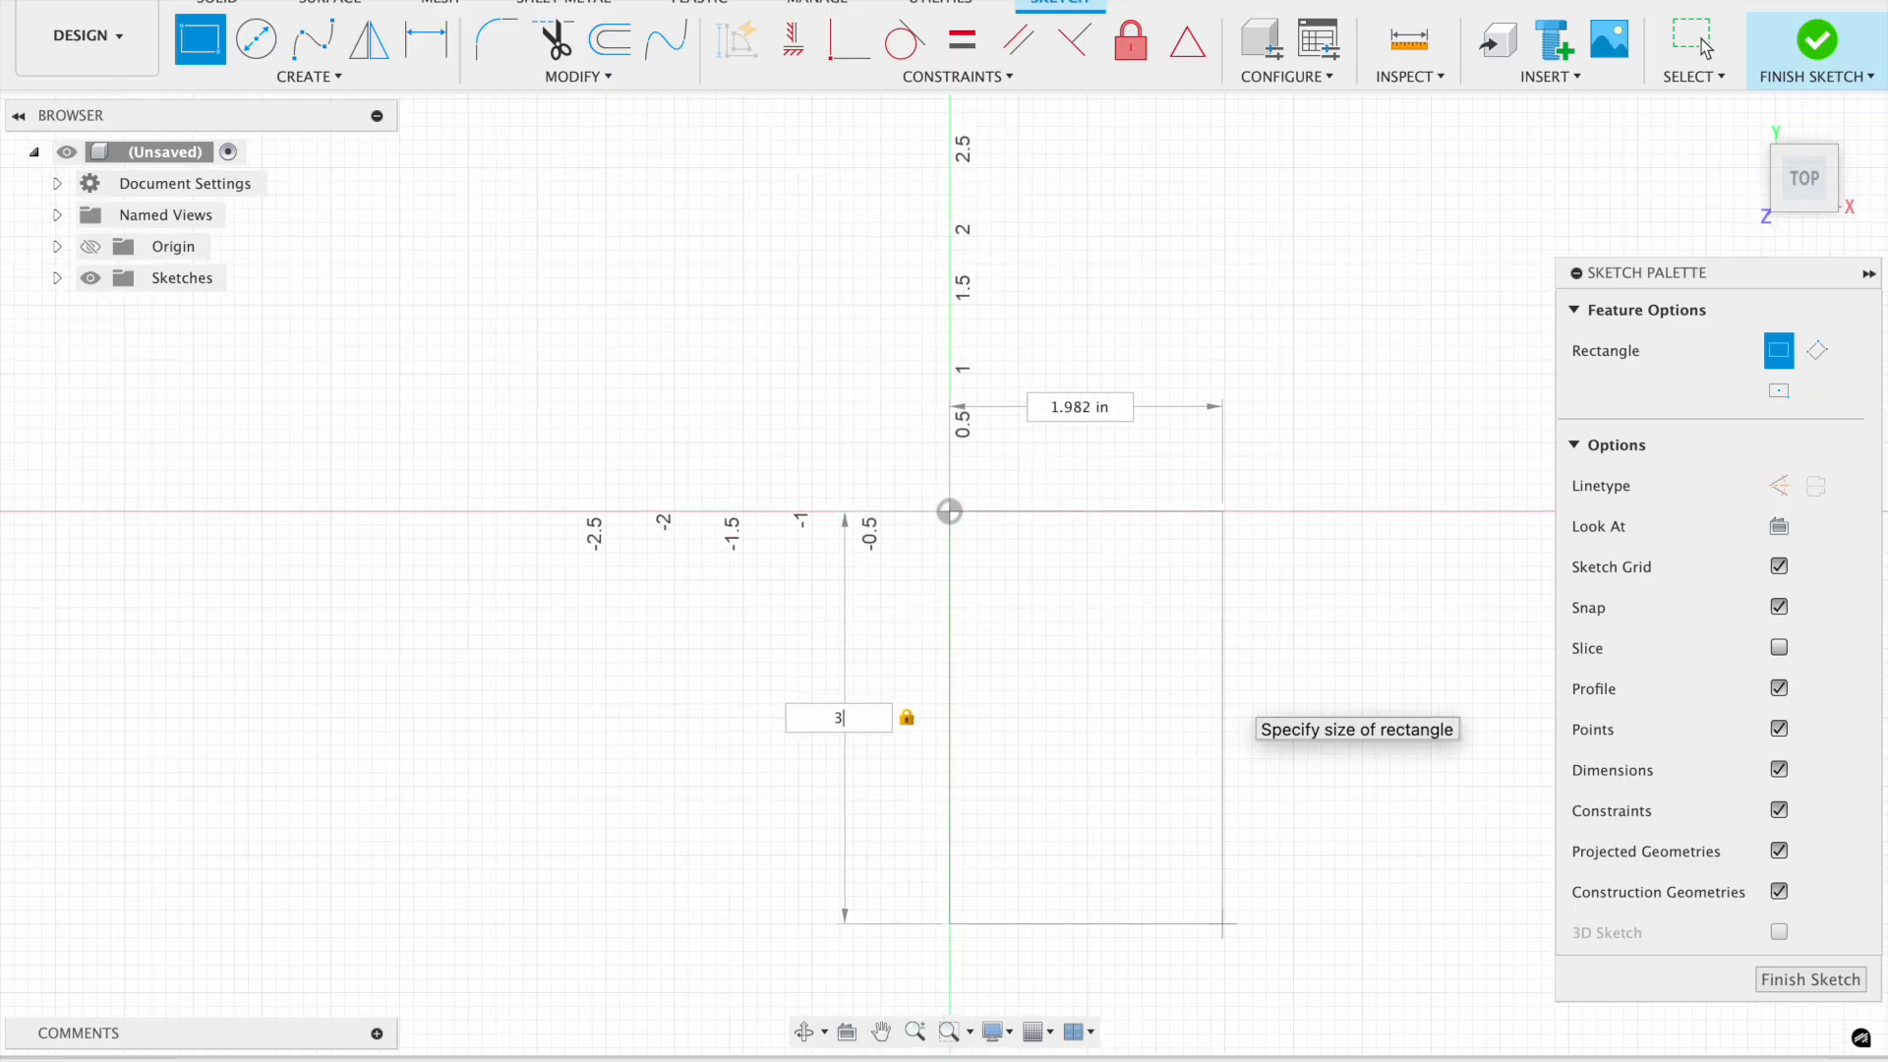
pyautogui.press('BackSpace')
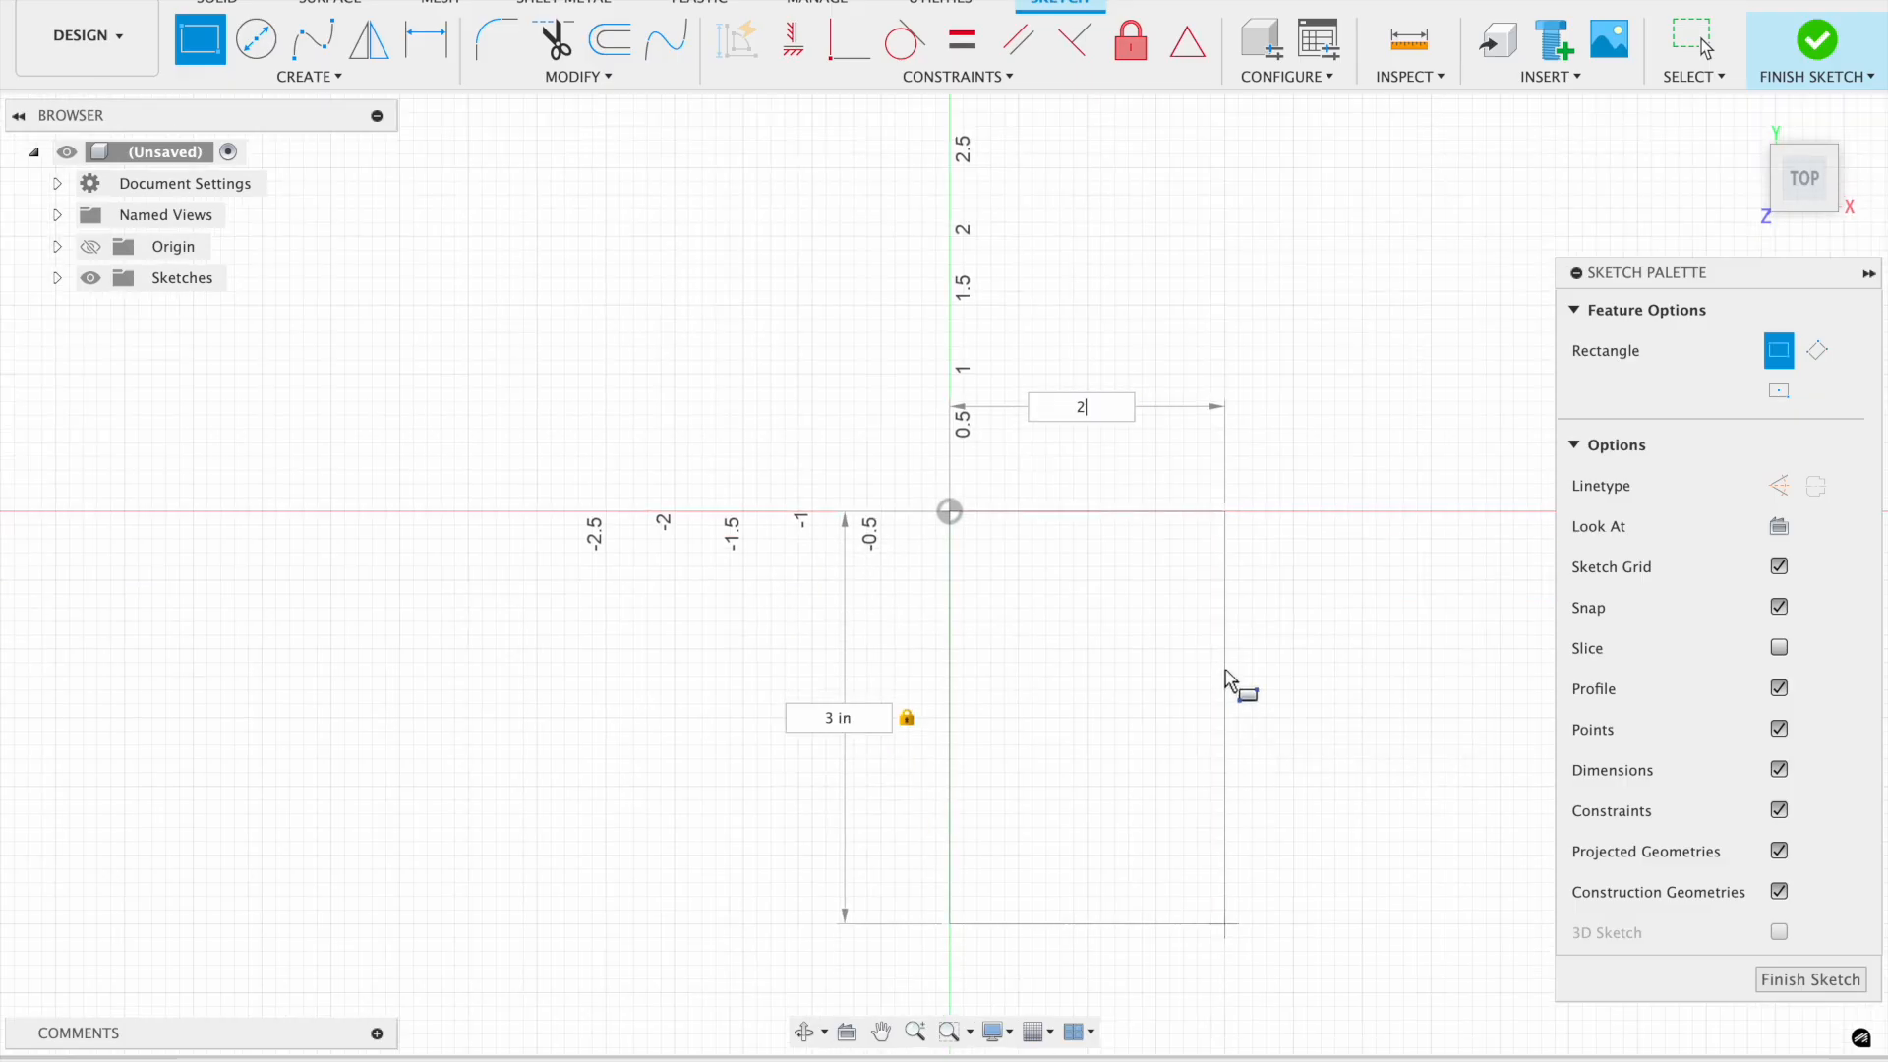
pyautogui.press('Escape')
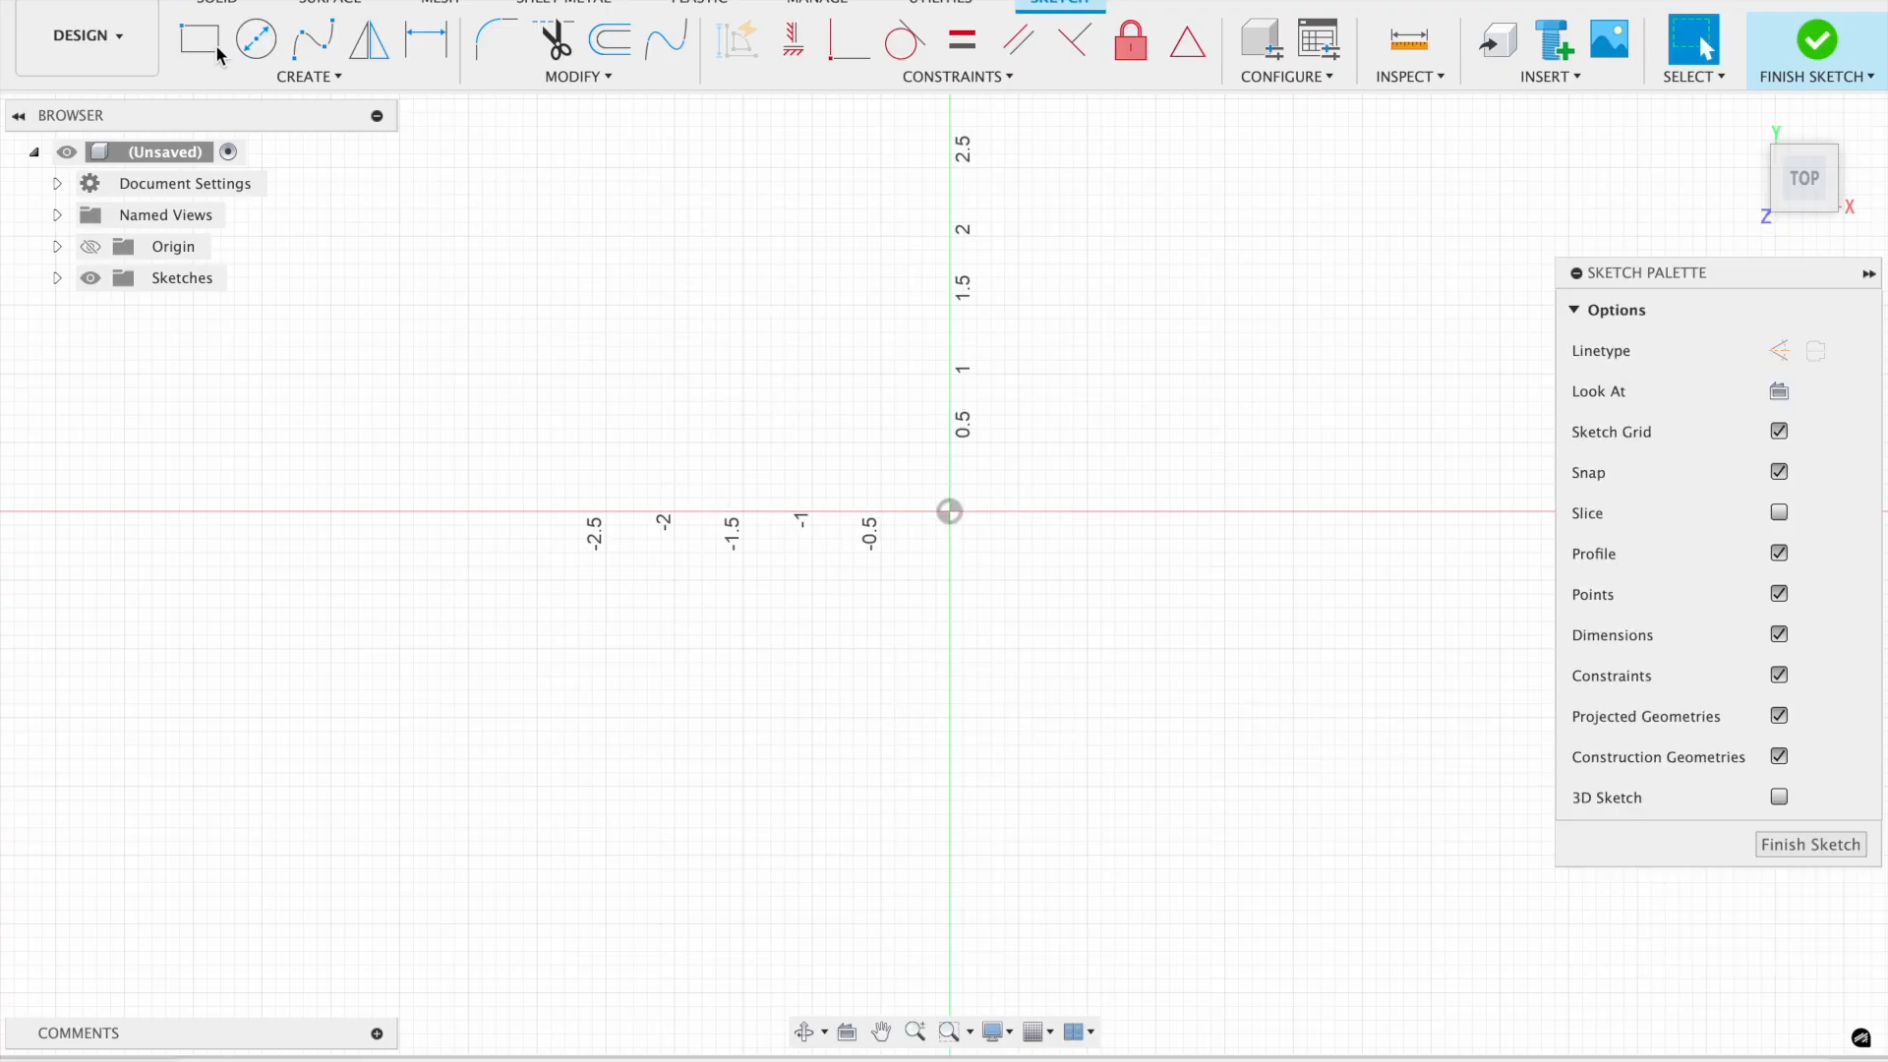
# - Sketch a rectangle from the origin, 4 in wide and 3 in high
pyautogui.click(210, 44)
pyautogui.click(950, 511)
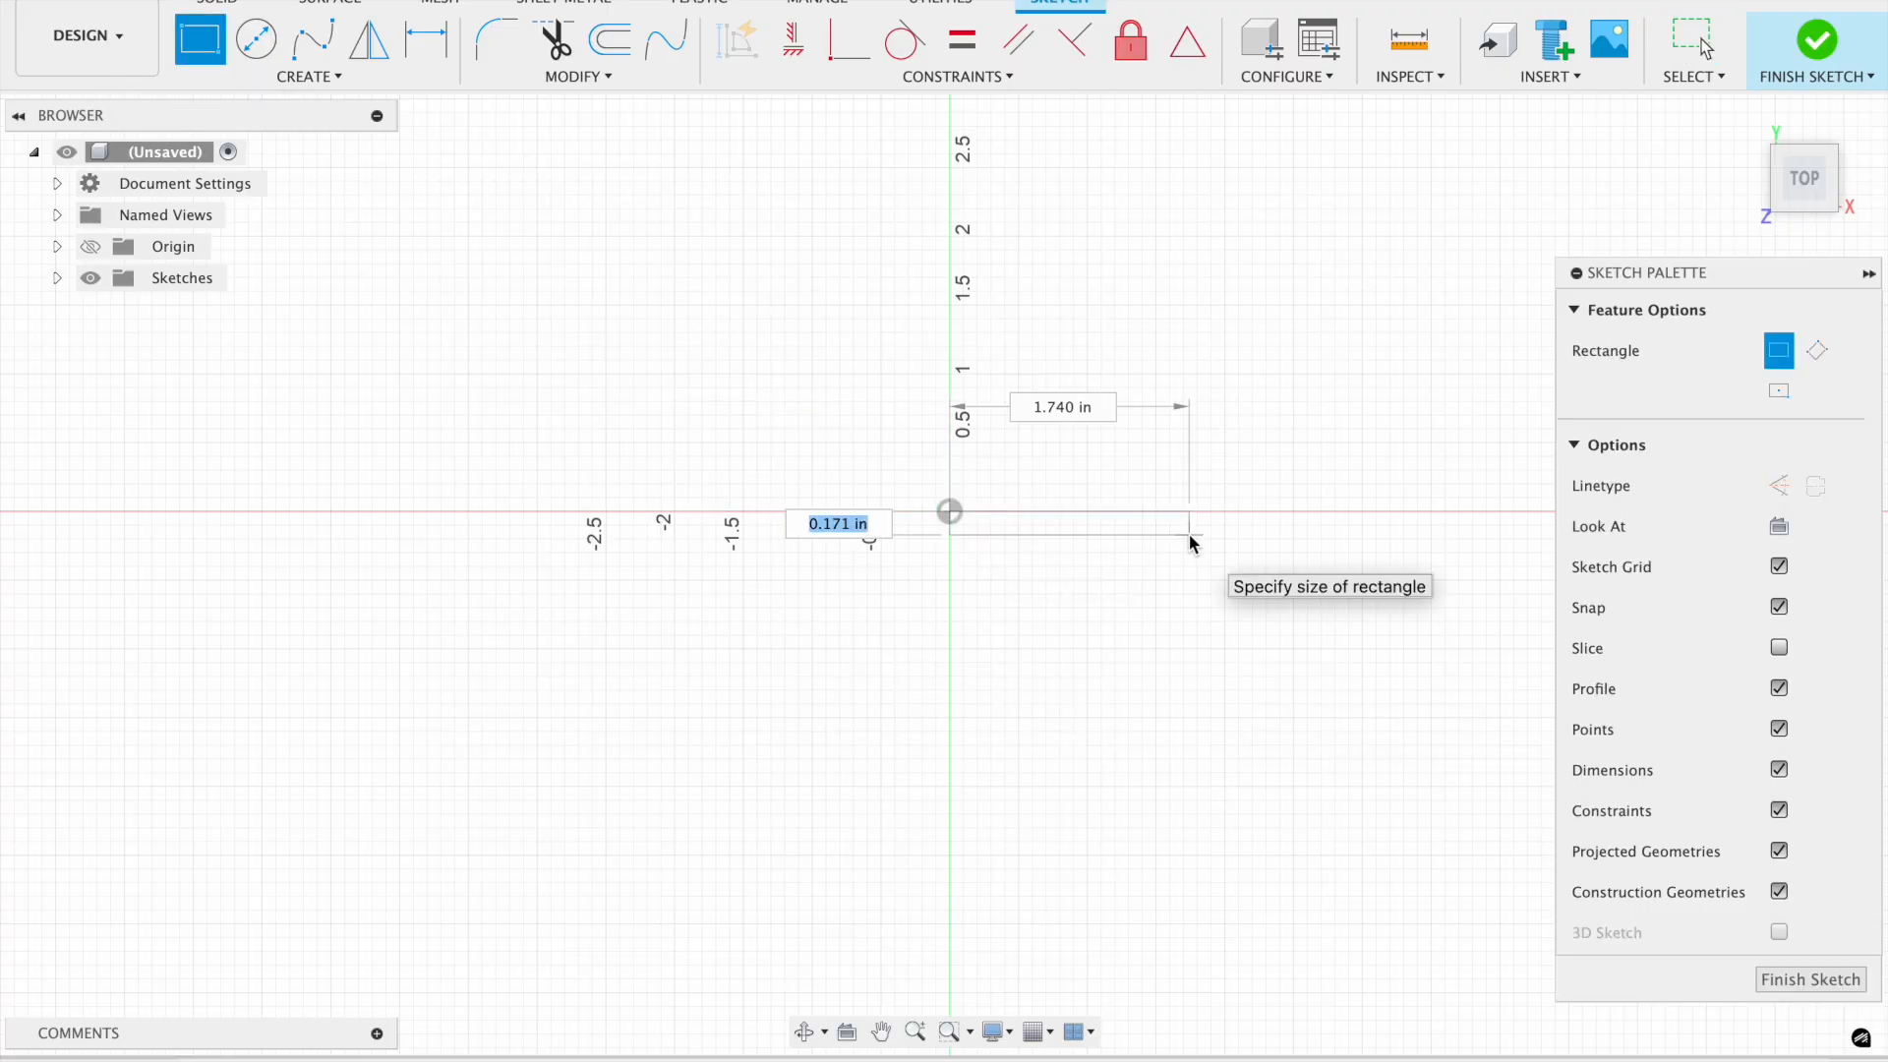
pyautogui.write('3')
pyautogui.write('4')
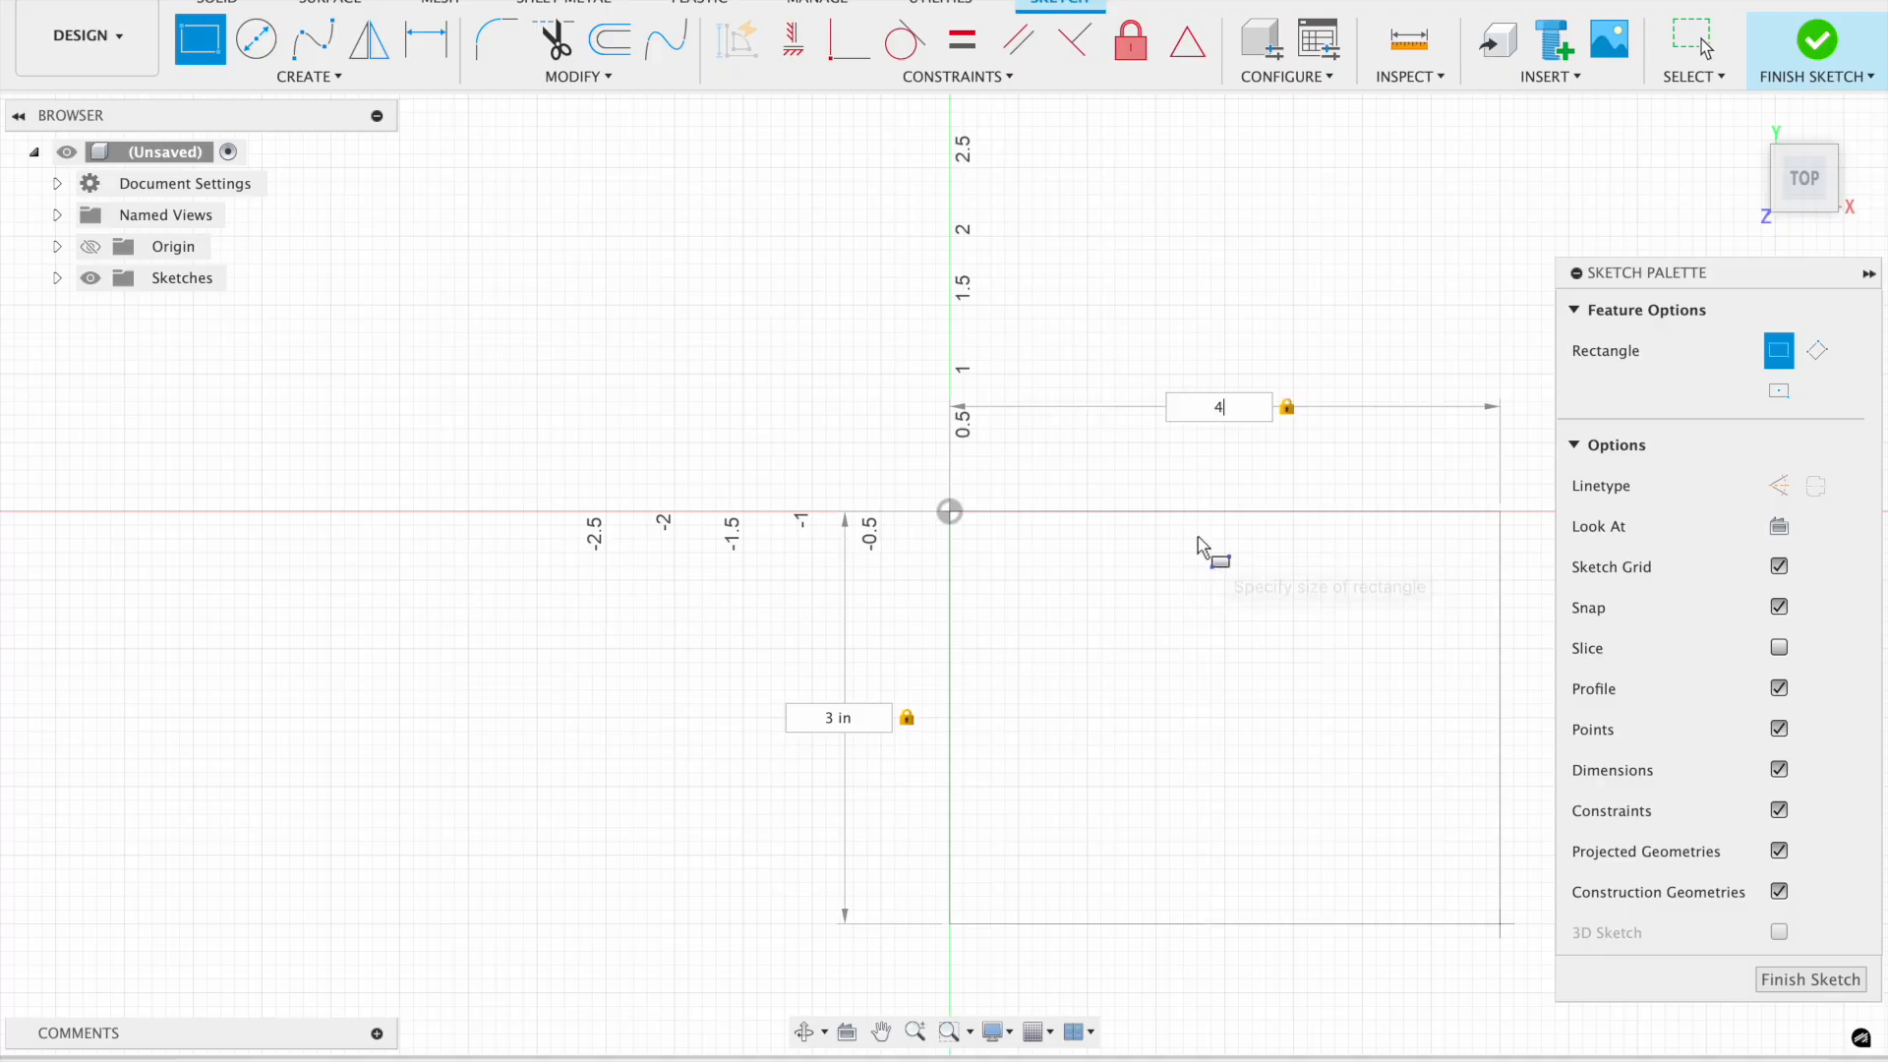
pyautogui.press('Return')
pyautogui.press('Escape')
# - Fillet the rectangle's upper-left corner at the origin with a 0.5 in radius
pyautogui.moveTo(932, 236); pyautogui.dragTo(792, 152, button='middle')
pyautogui.click(495, 36)
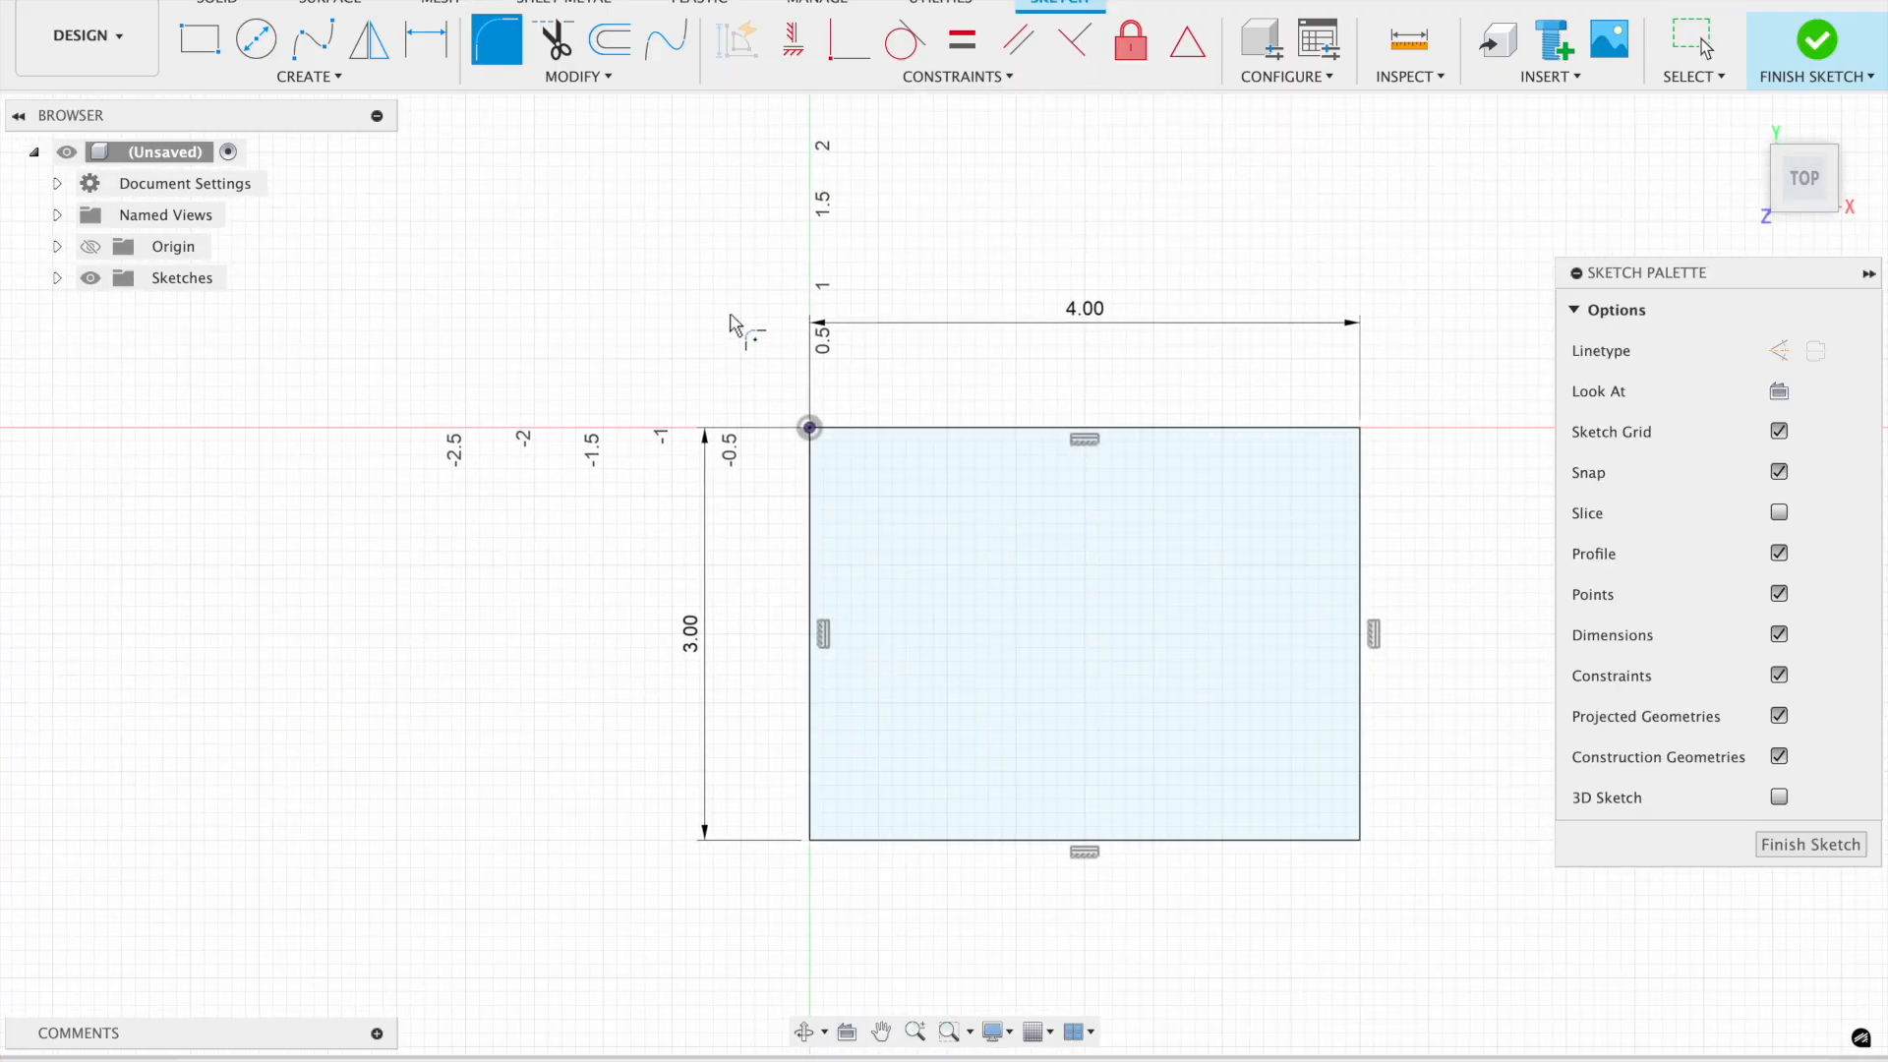
pyautogui.click(817, 447)
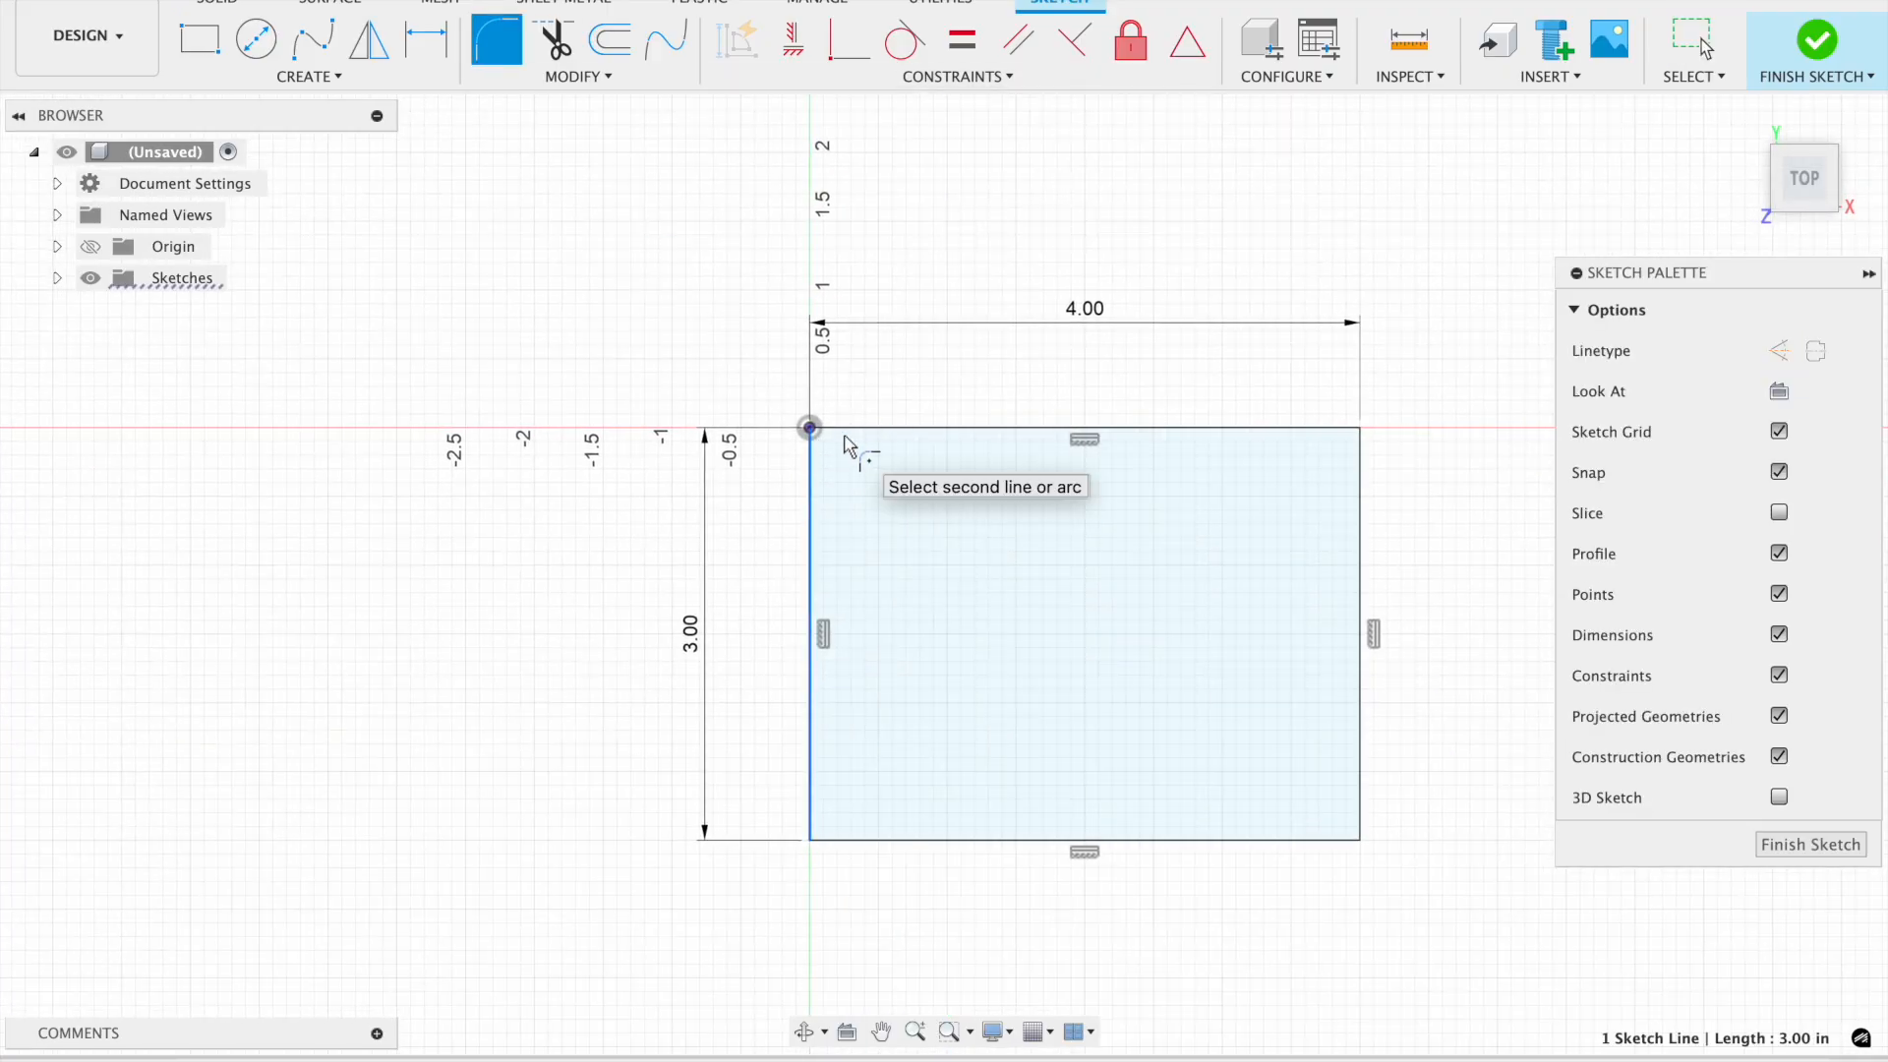
pyautogui.click(850, 436)
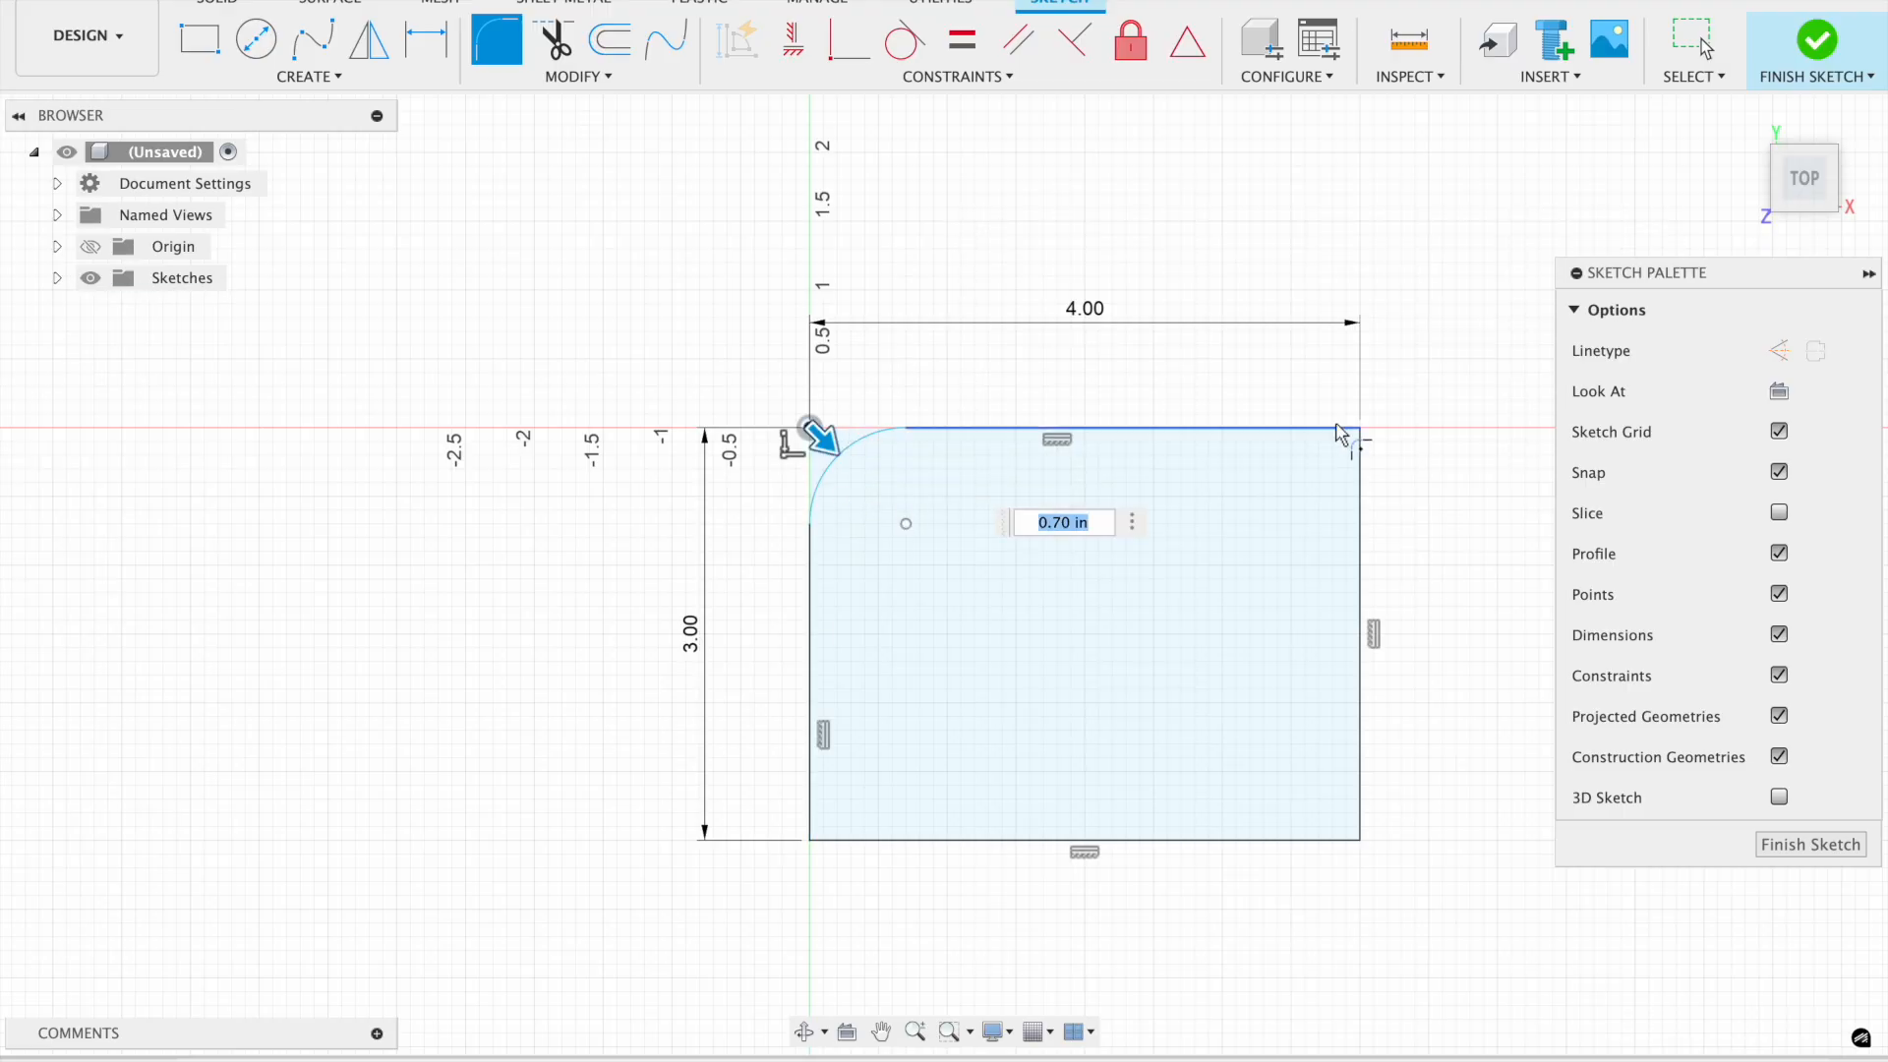
pyautogui.click(822, 441)
pyautogui.moveTo(822, 441); pyautogui.dragTo(816, 436)
pyautogui.write('.')
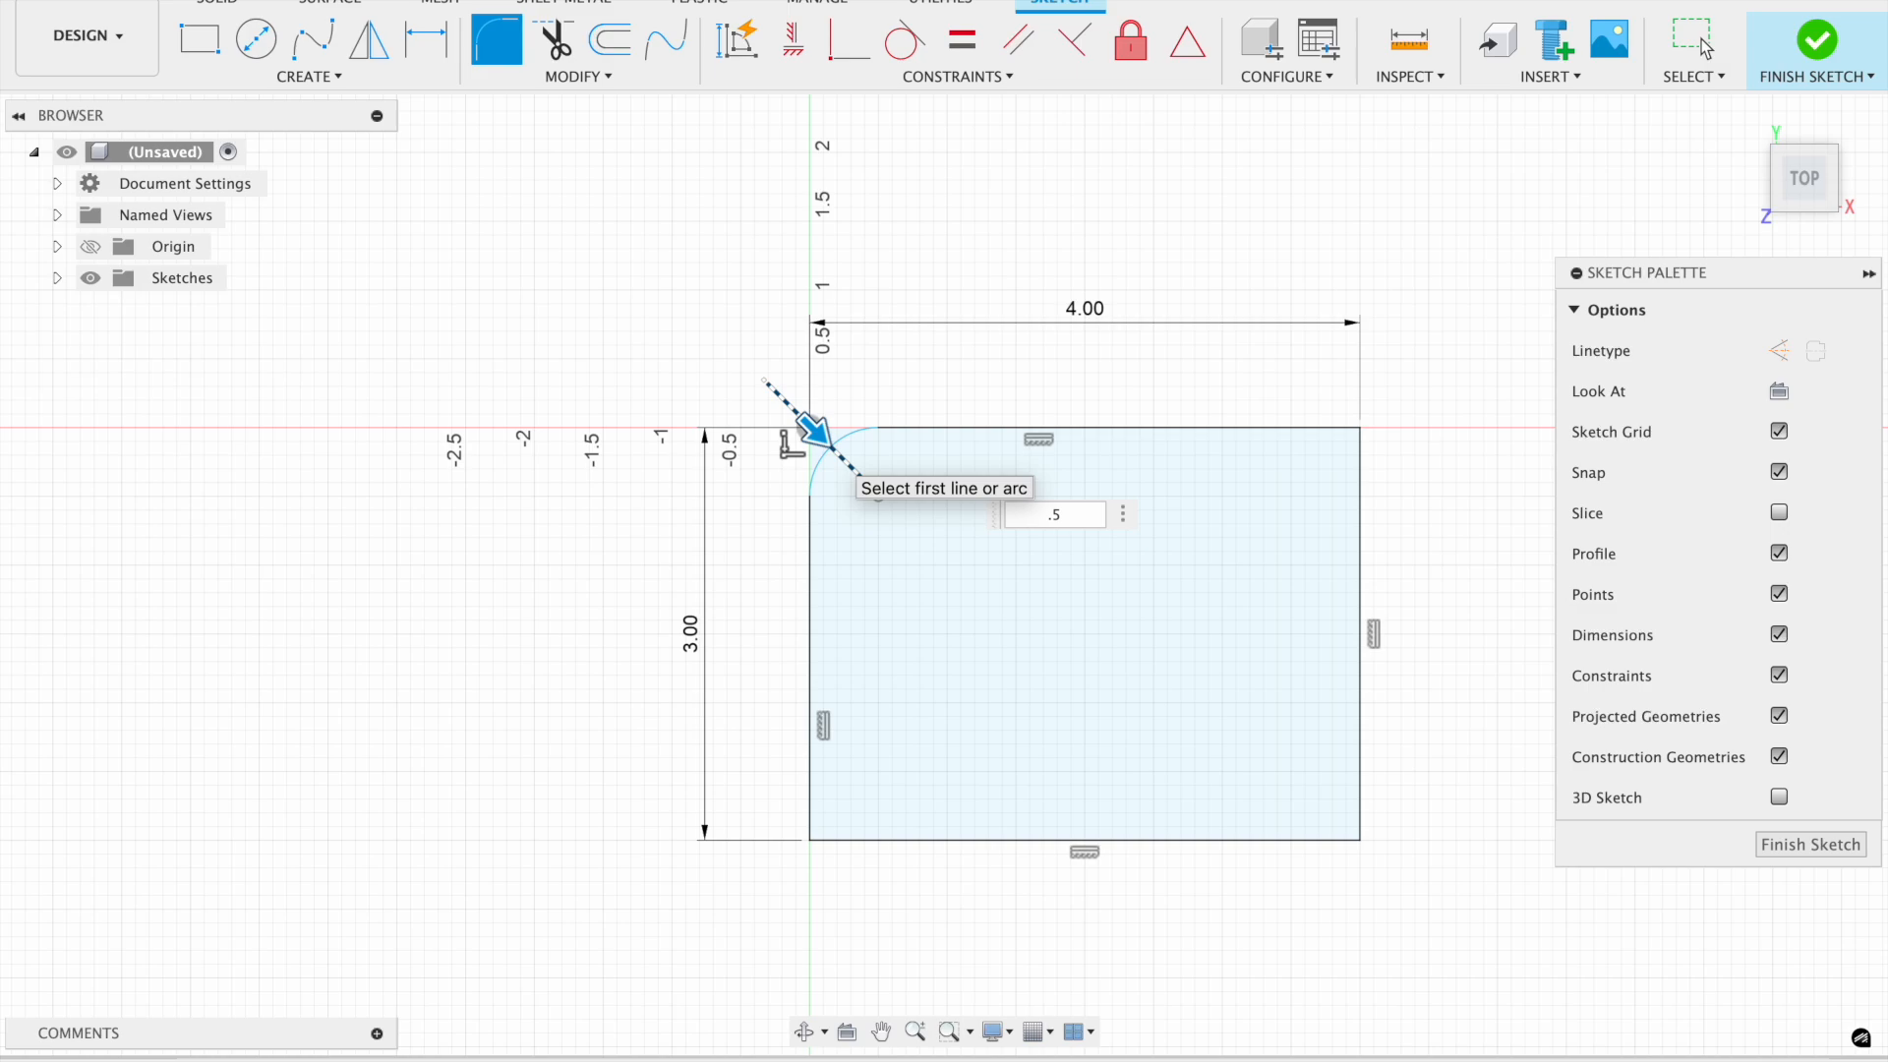
pyautogui.write('5')
pyautogui.press('Return')
# - Fillet the rectangle's other three corners with a 0.5 in radius and finish the sketch
pyautogui.click(1351, 434)
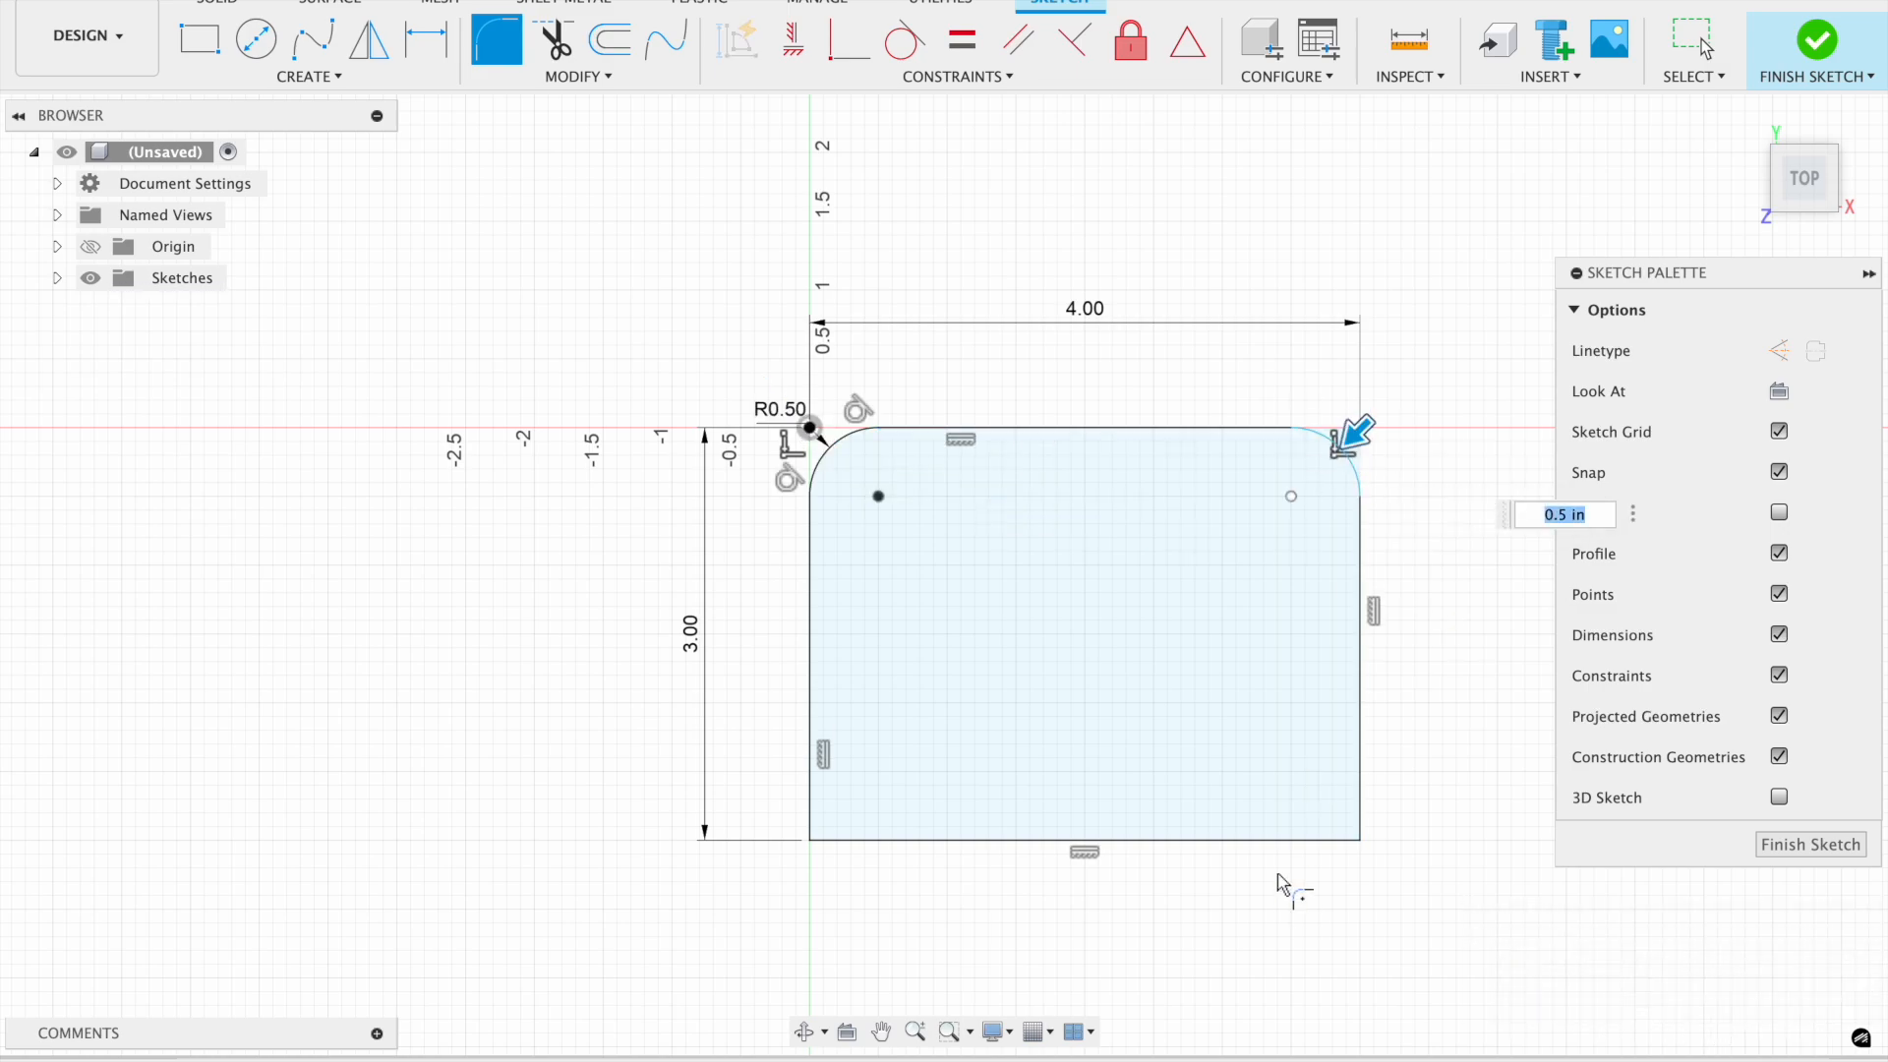
pyautogui.press('Return')
pyautogui.click(1355, 836)
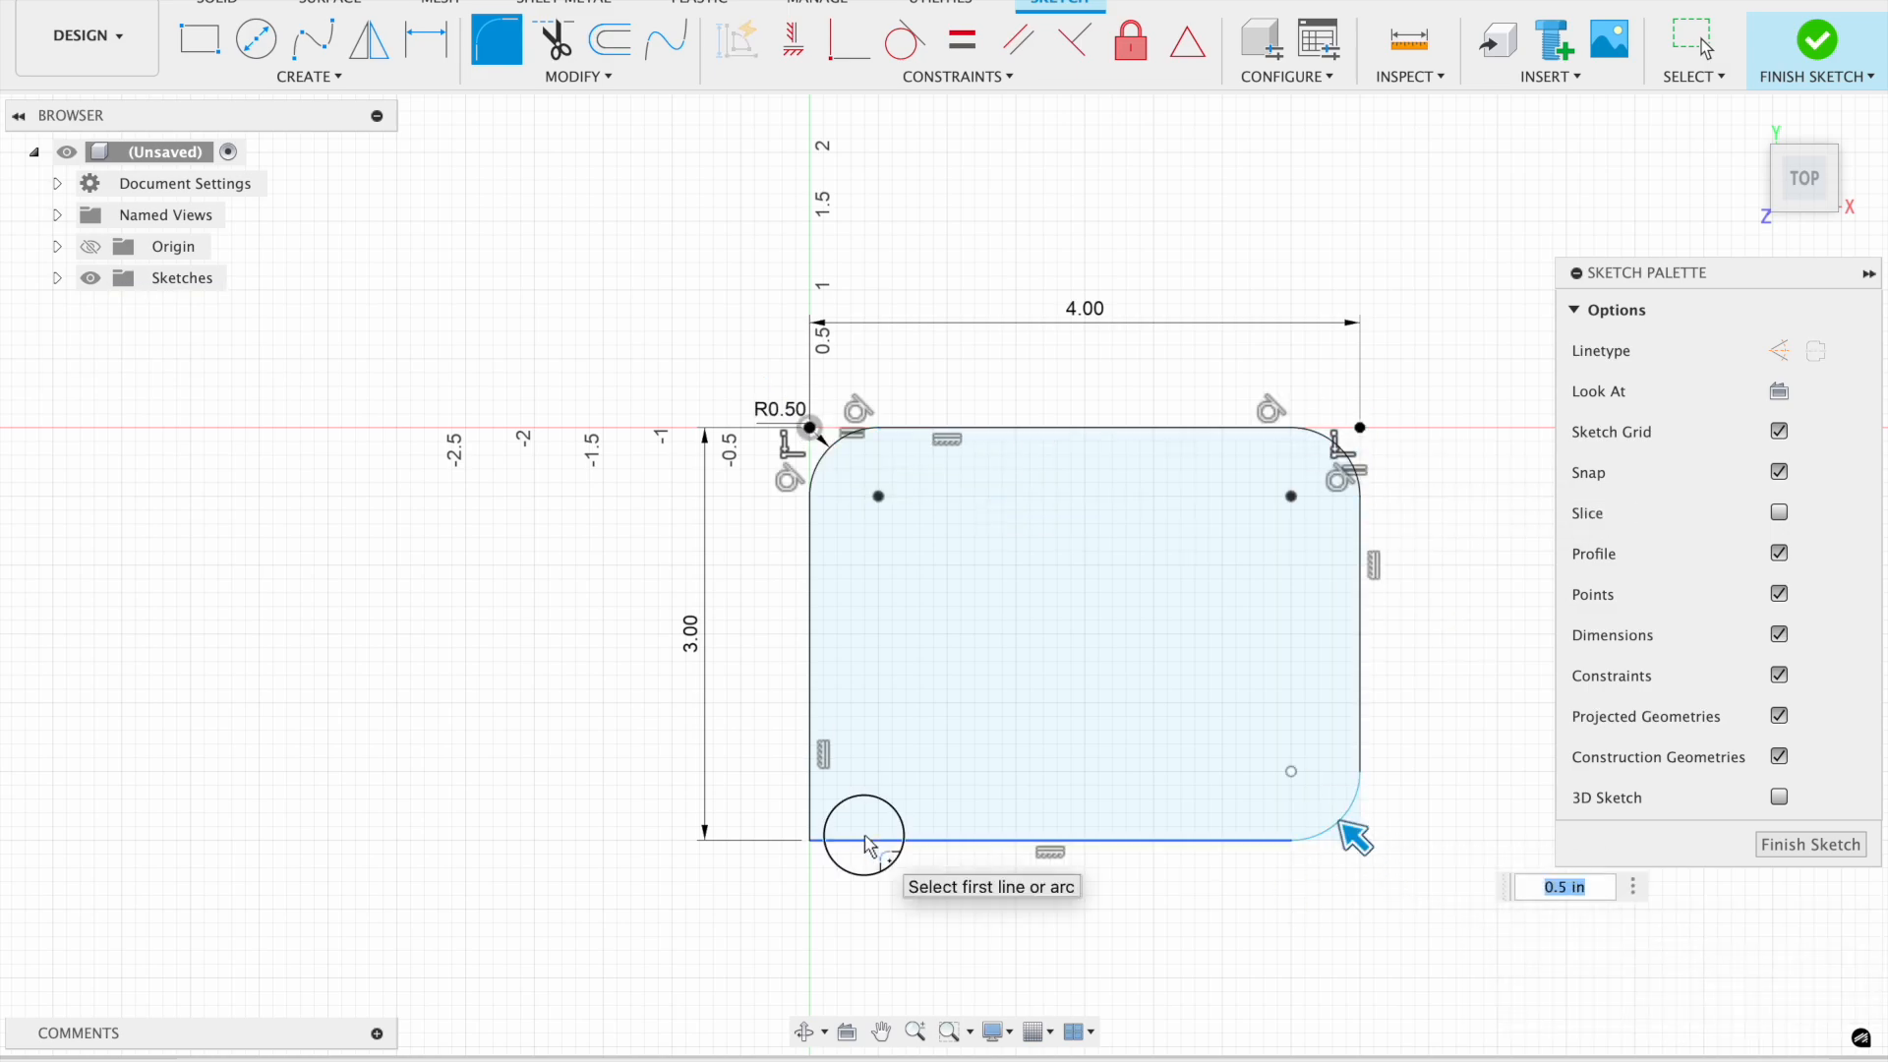
pyautogui.press('Return')
pyautogui.click(813, 811)
pyautogui.press('Return')
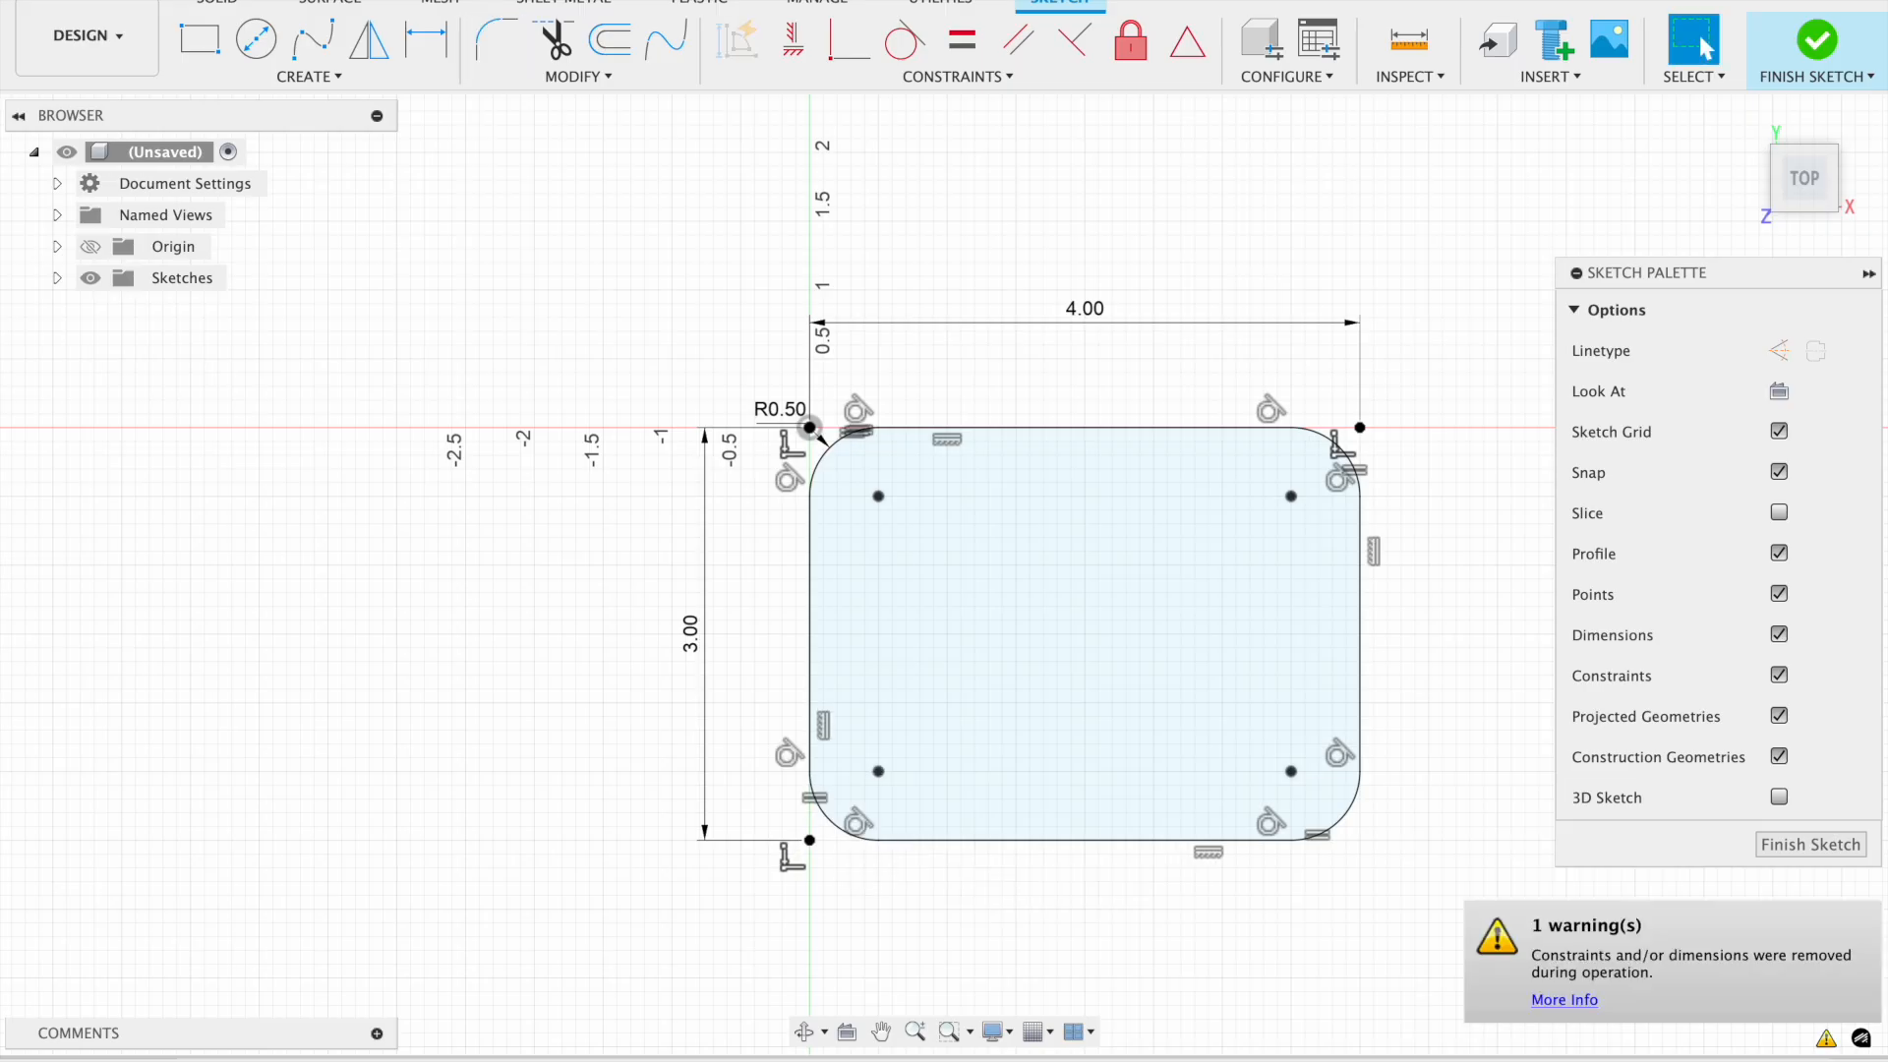
pyautogui.click(1817, 41)
# - Extrude the rounded rectangle profile 1 in as a new body
pyautogui.rightClick(1055, 839)
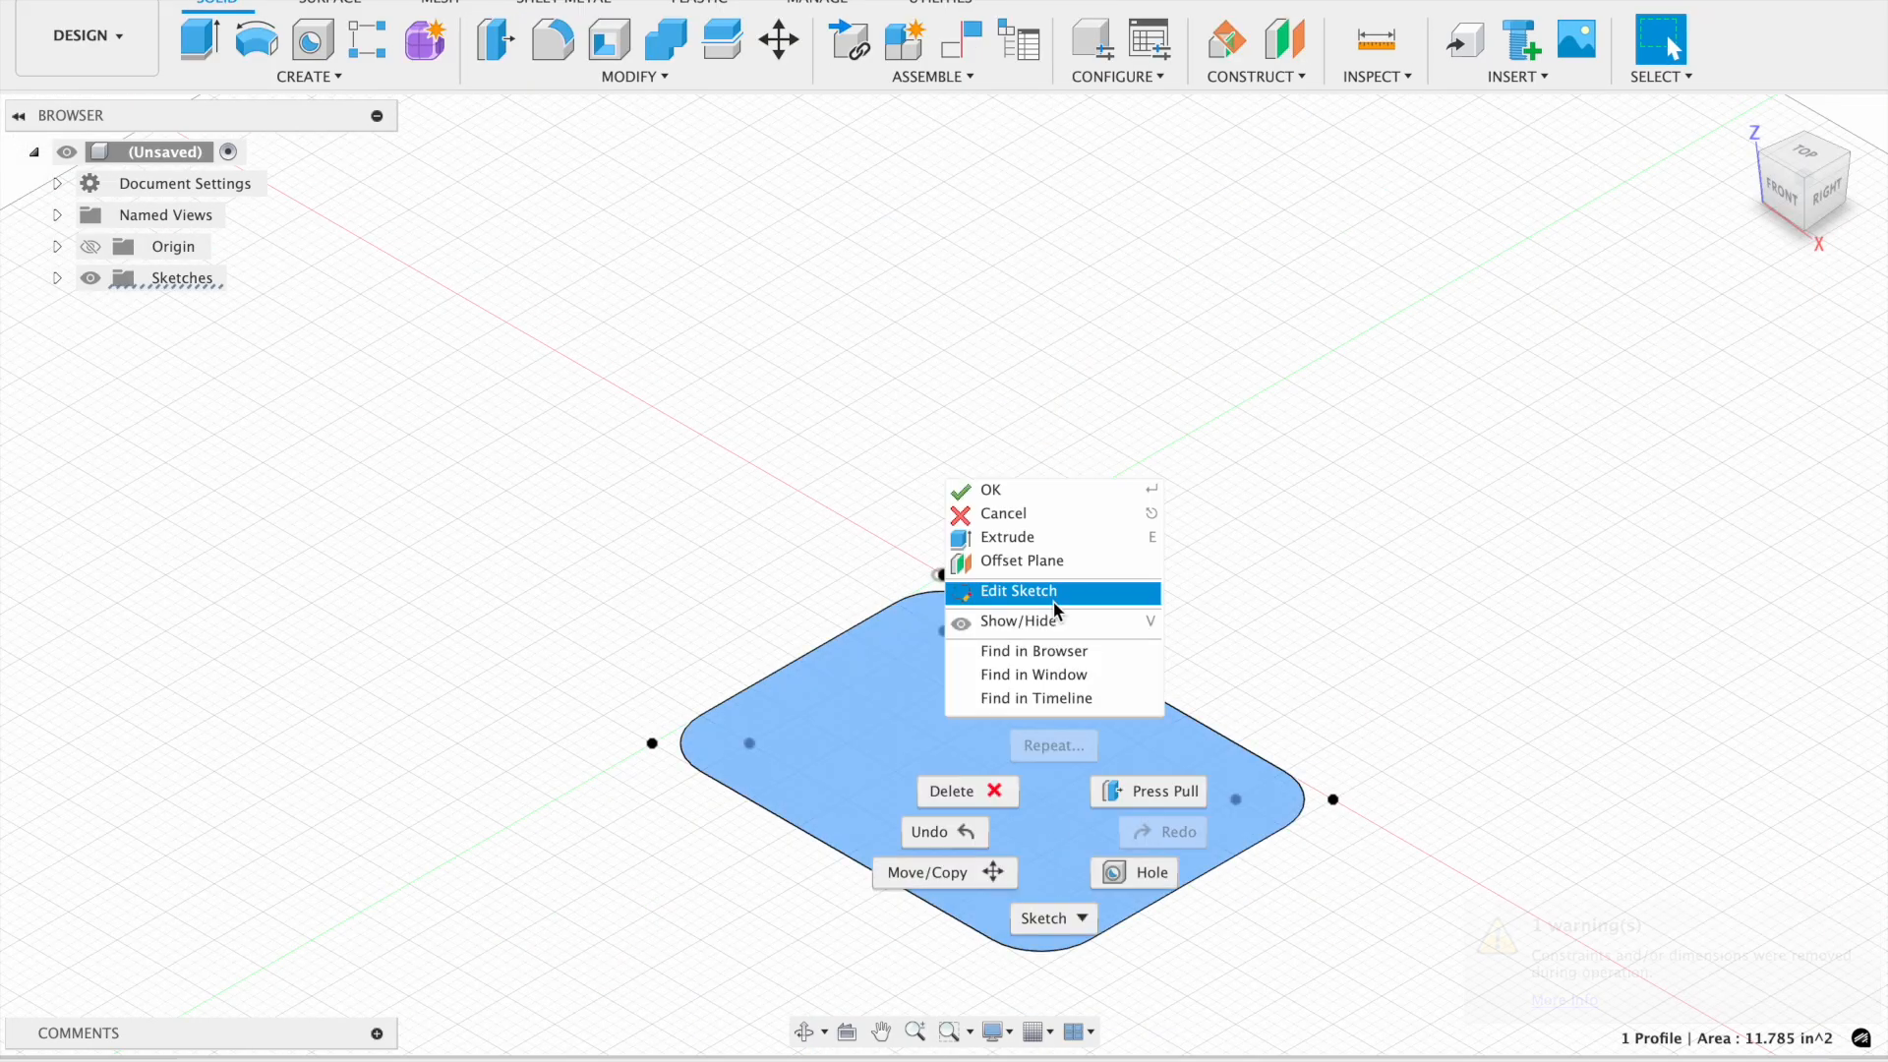
pyautogui.click(1013, 535)
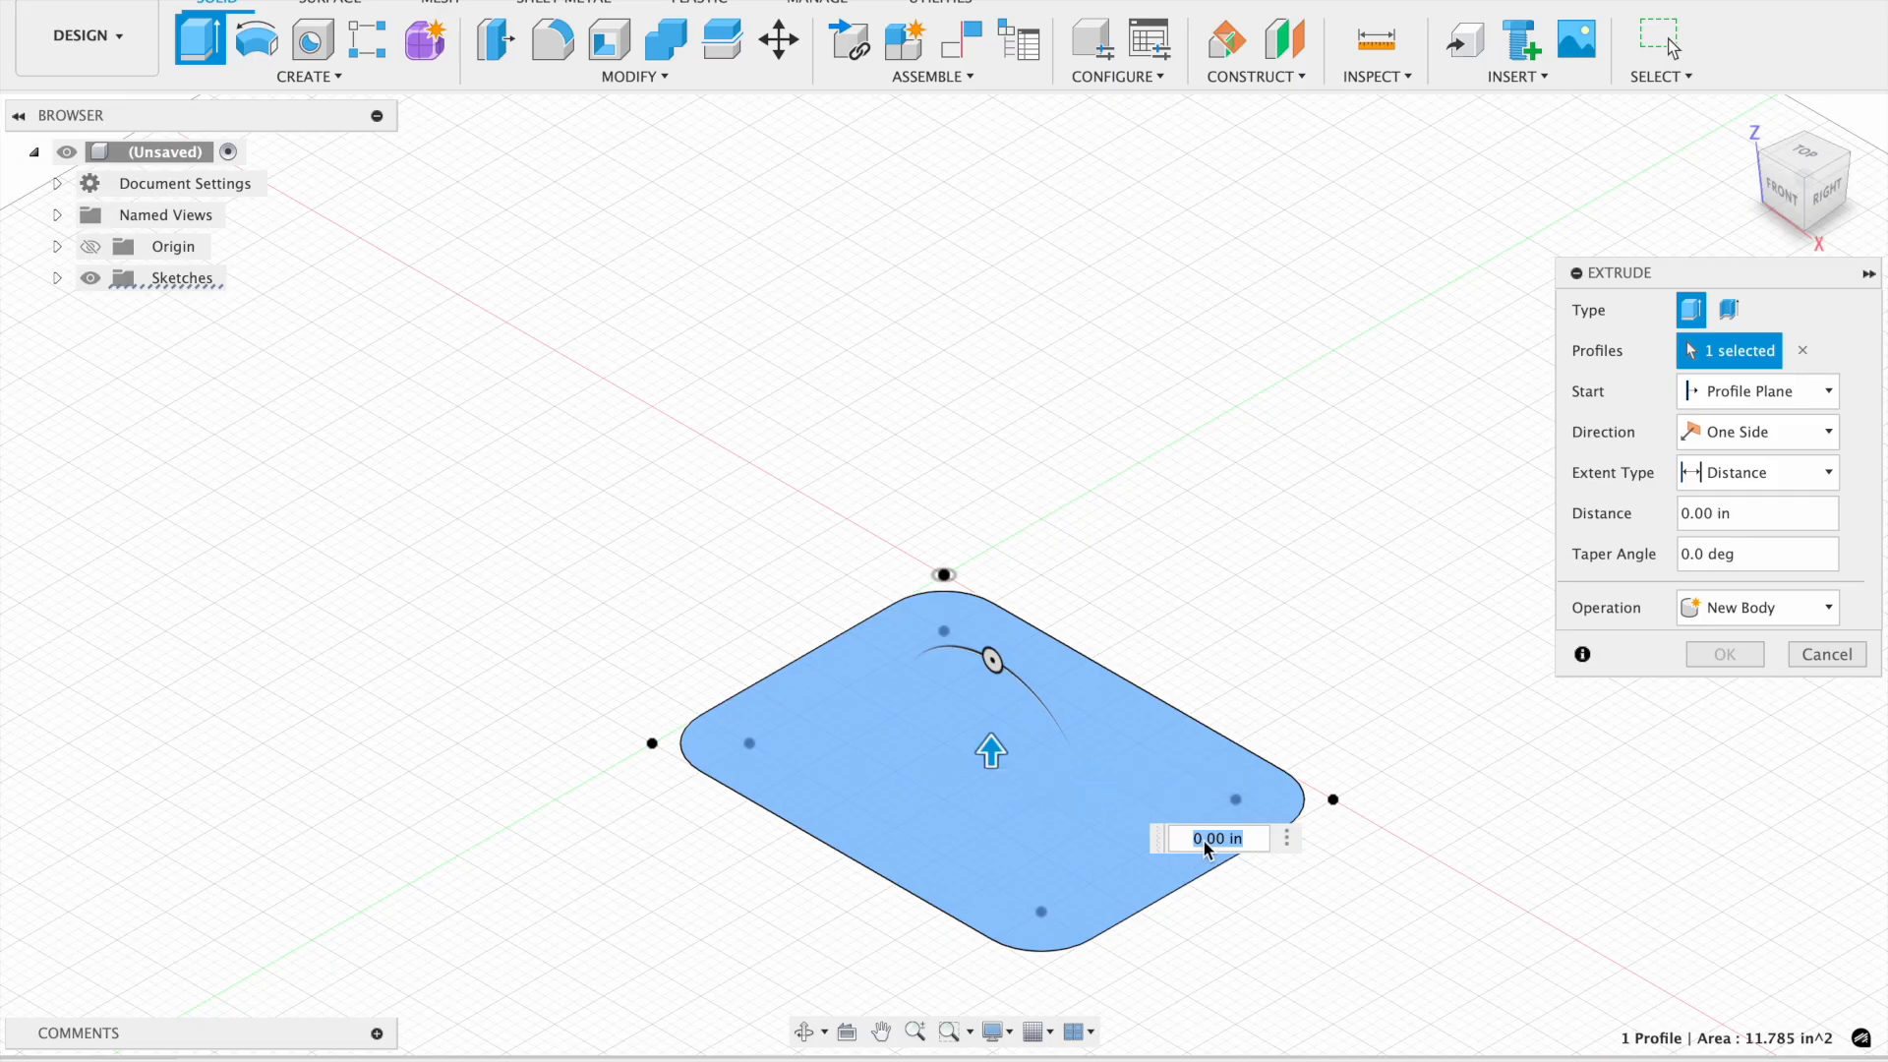
pyautogui.write('2')
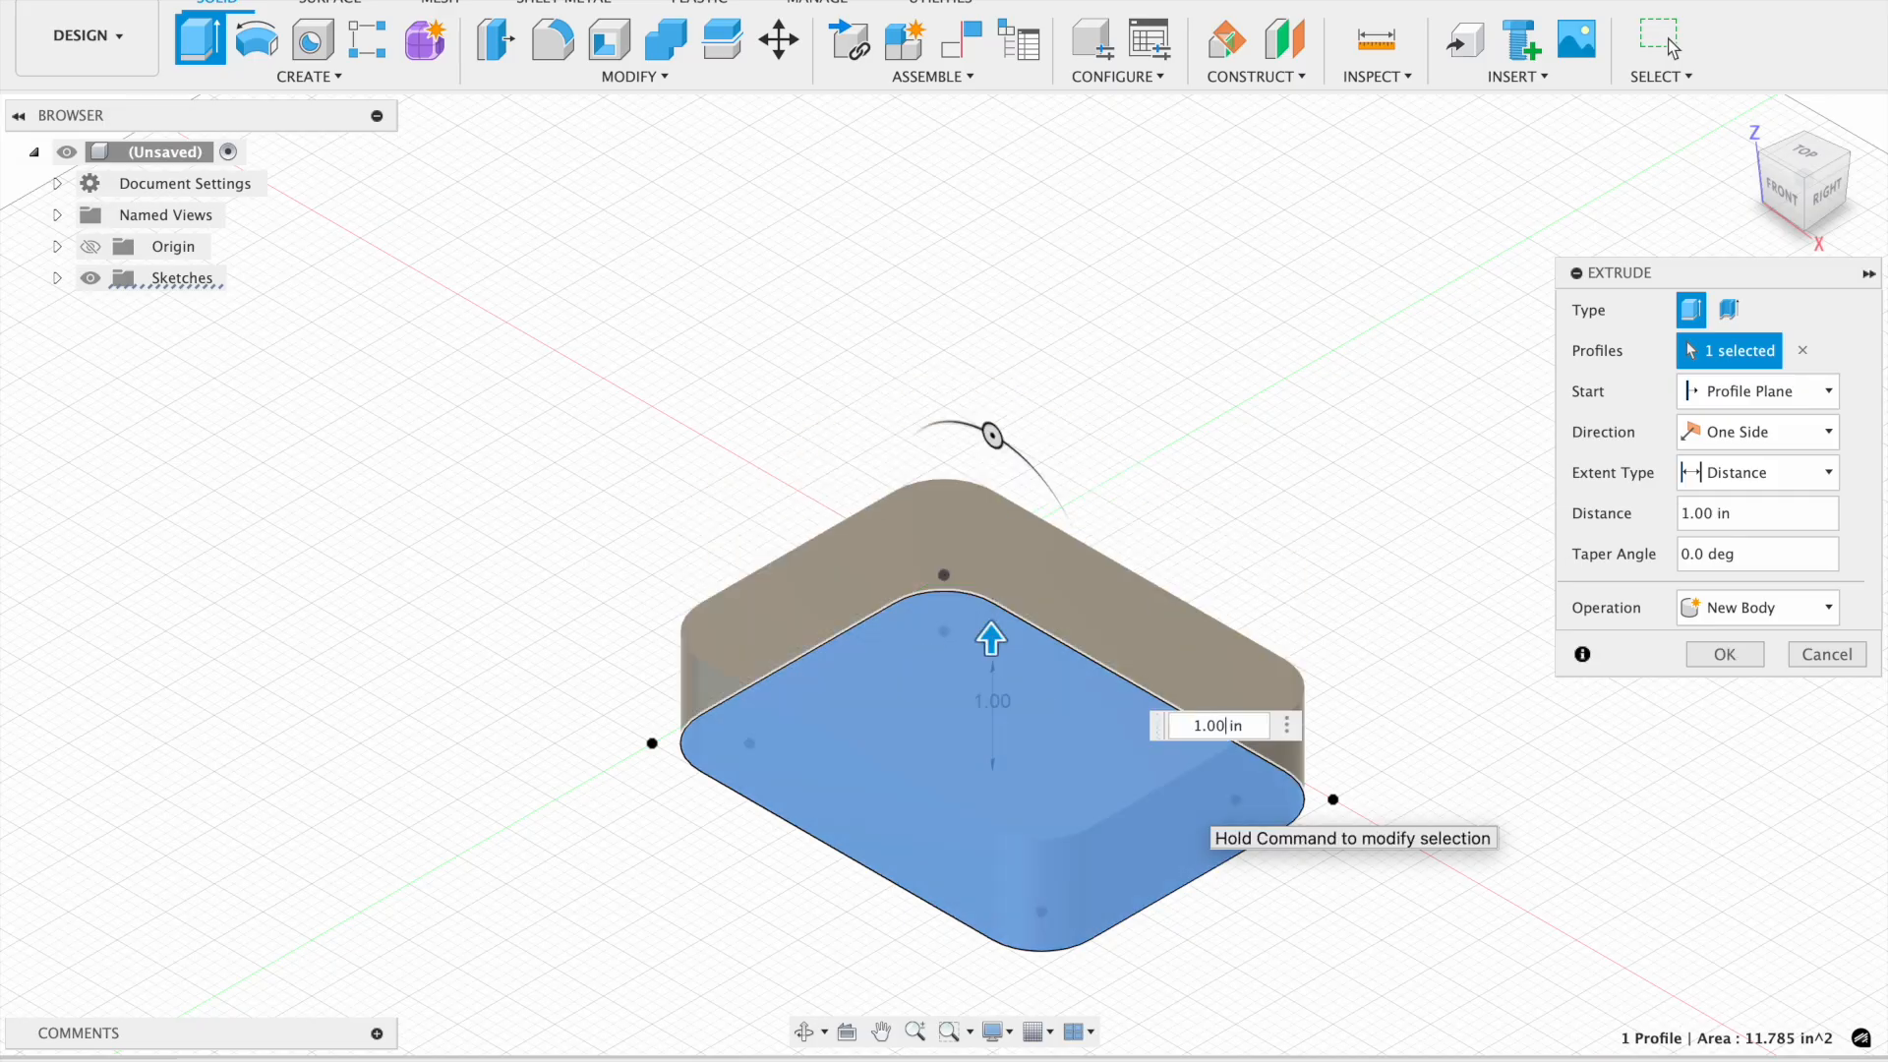
pyautogui.press('BackSpace')
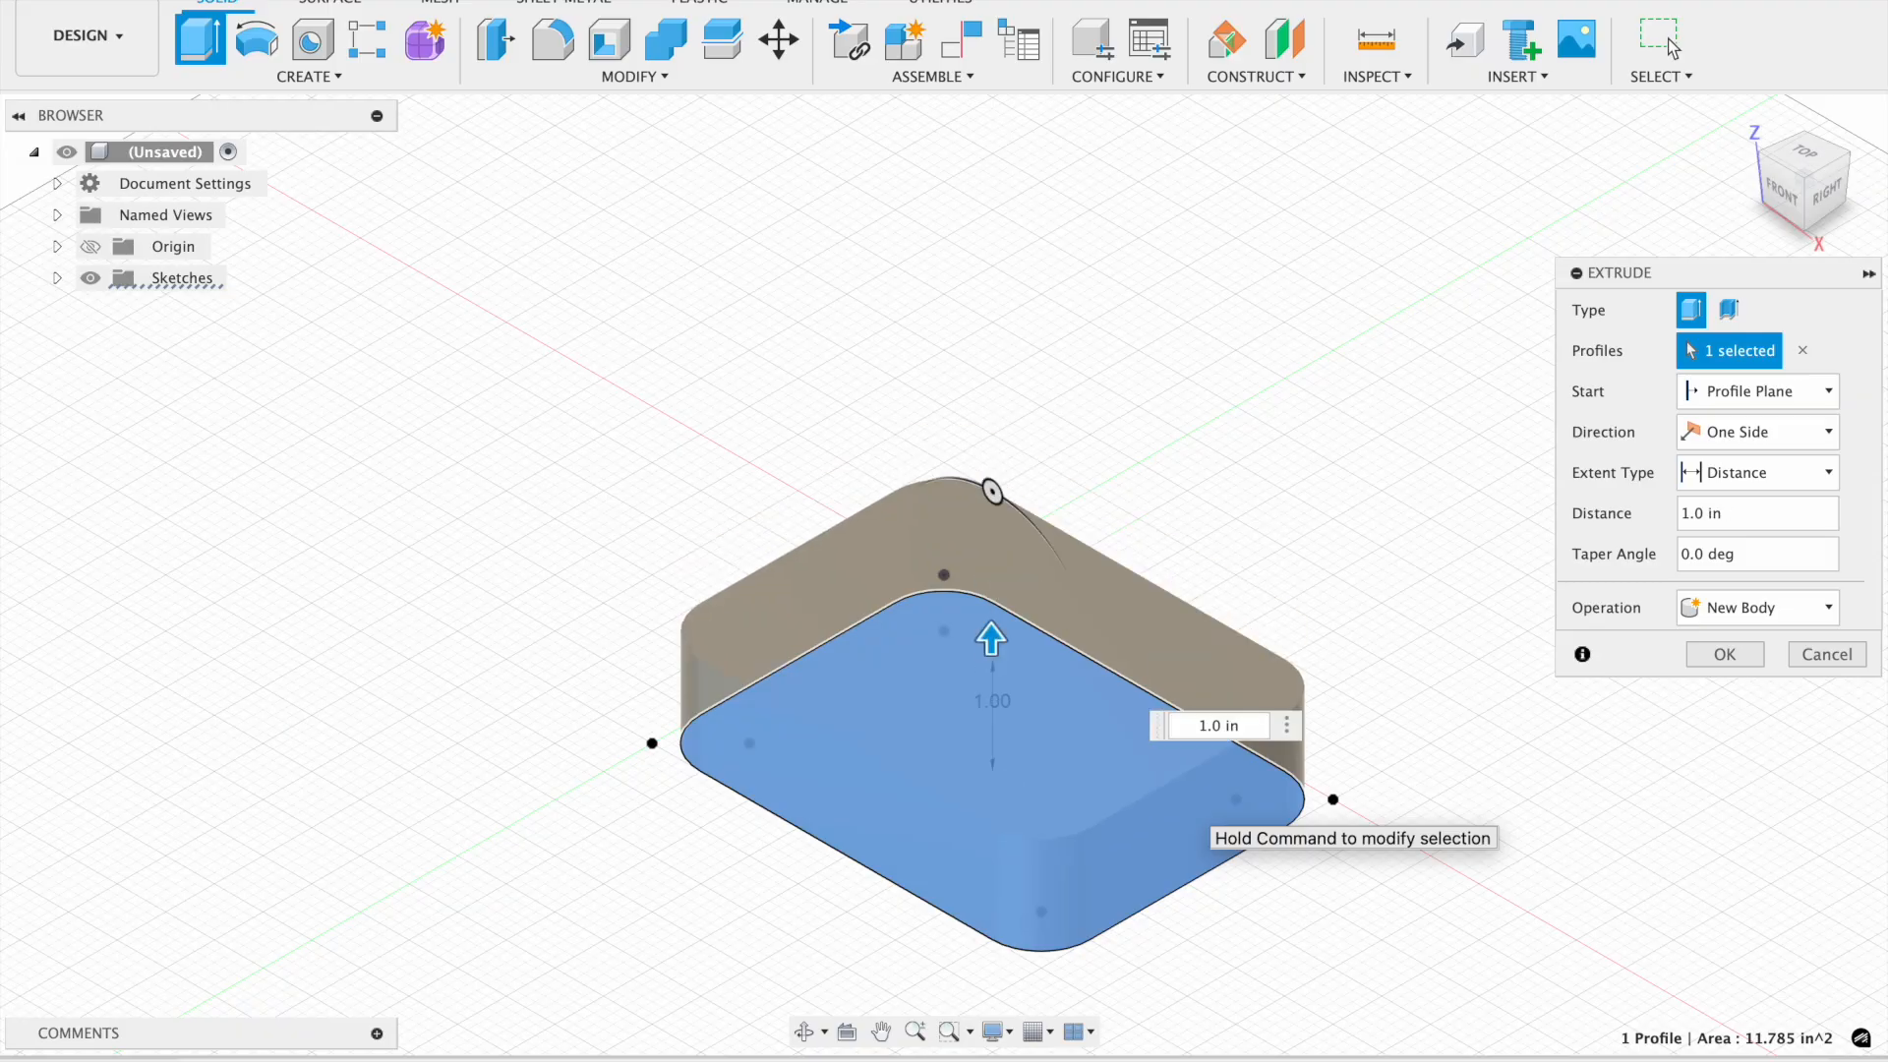
pyautogui.press('Return')
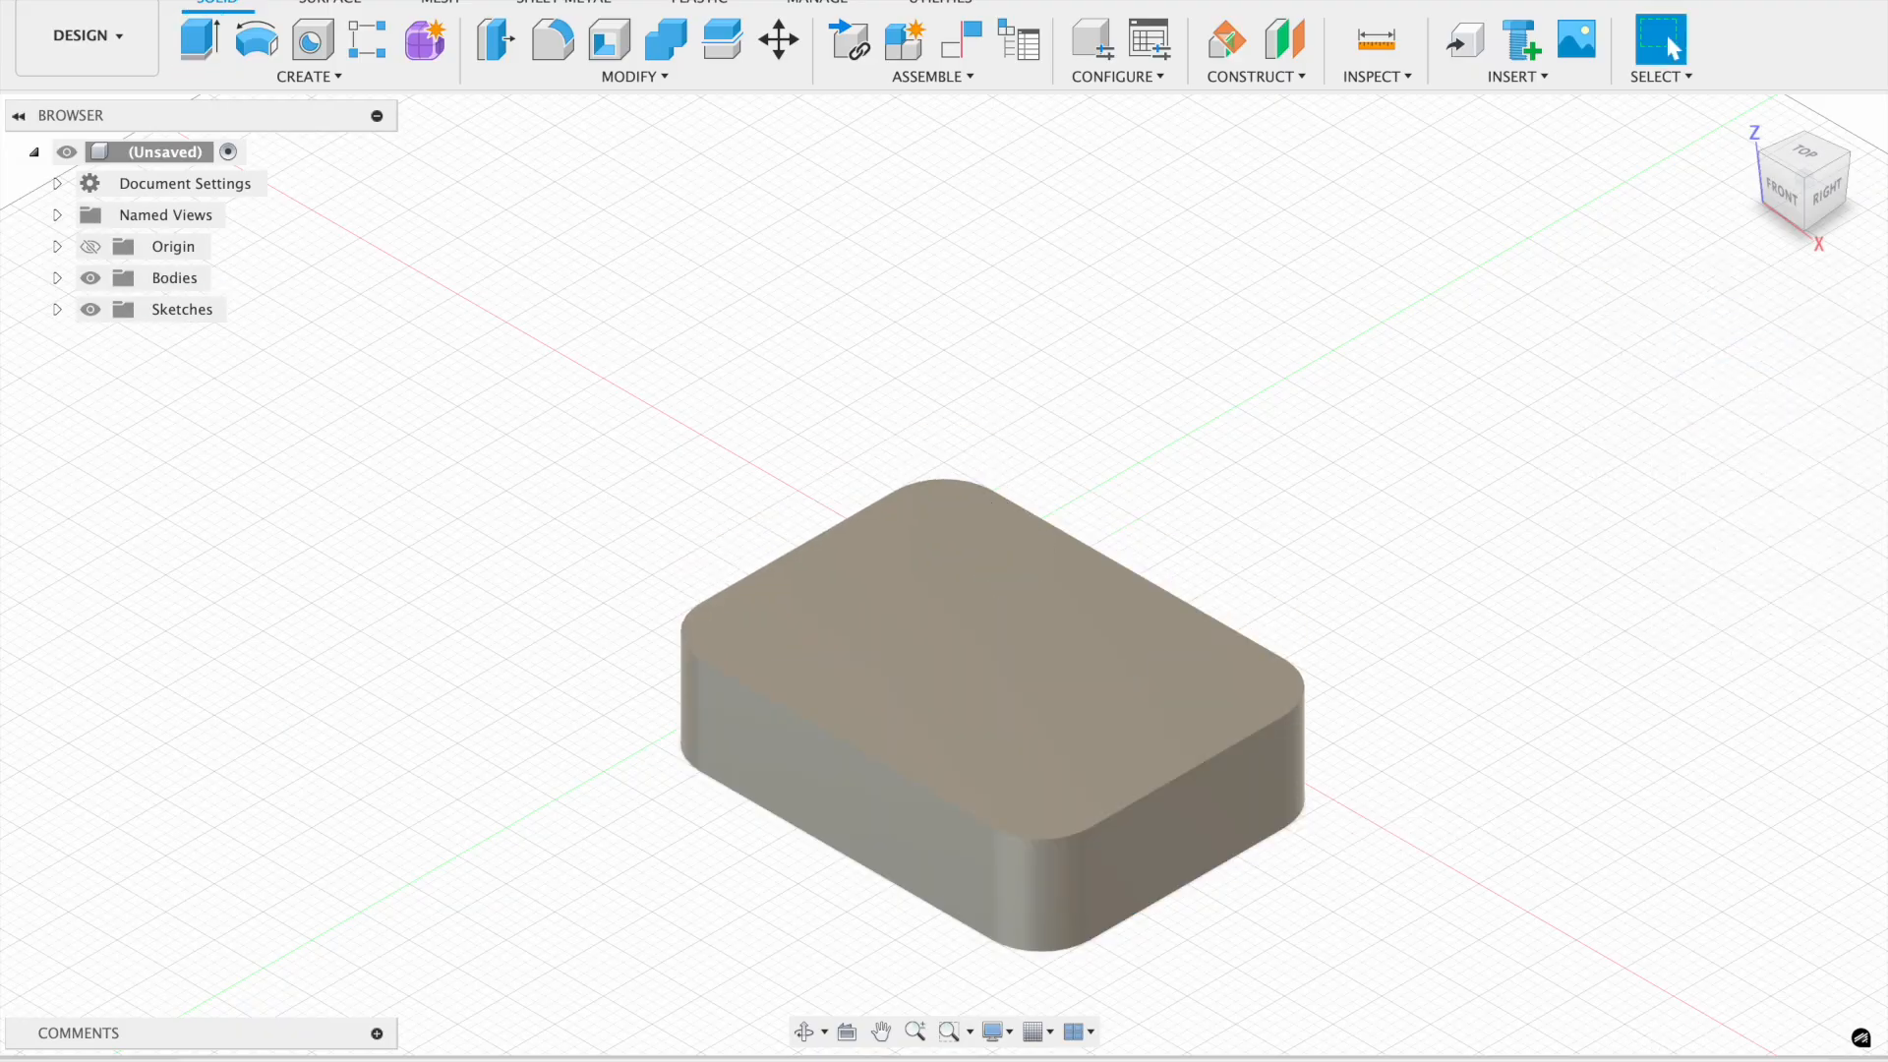
# - Start a sketch on the block's top face and draw a rectangle about 3 in wide from the upper-left fillet's center
pyautogui.click(1805, 155)
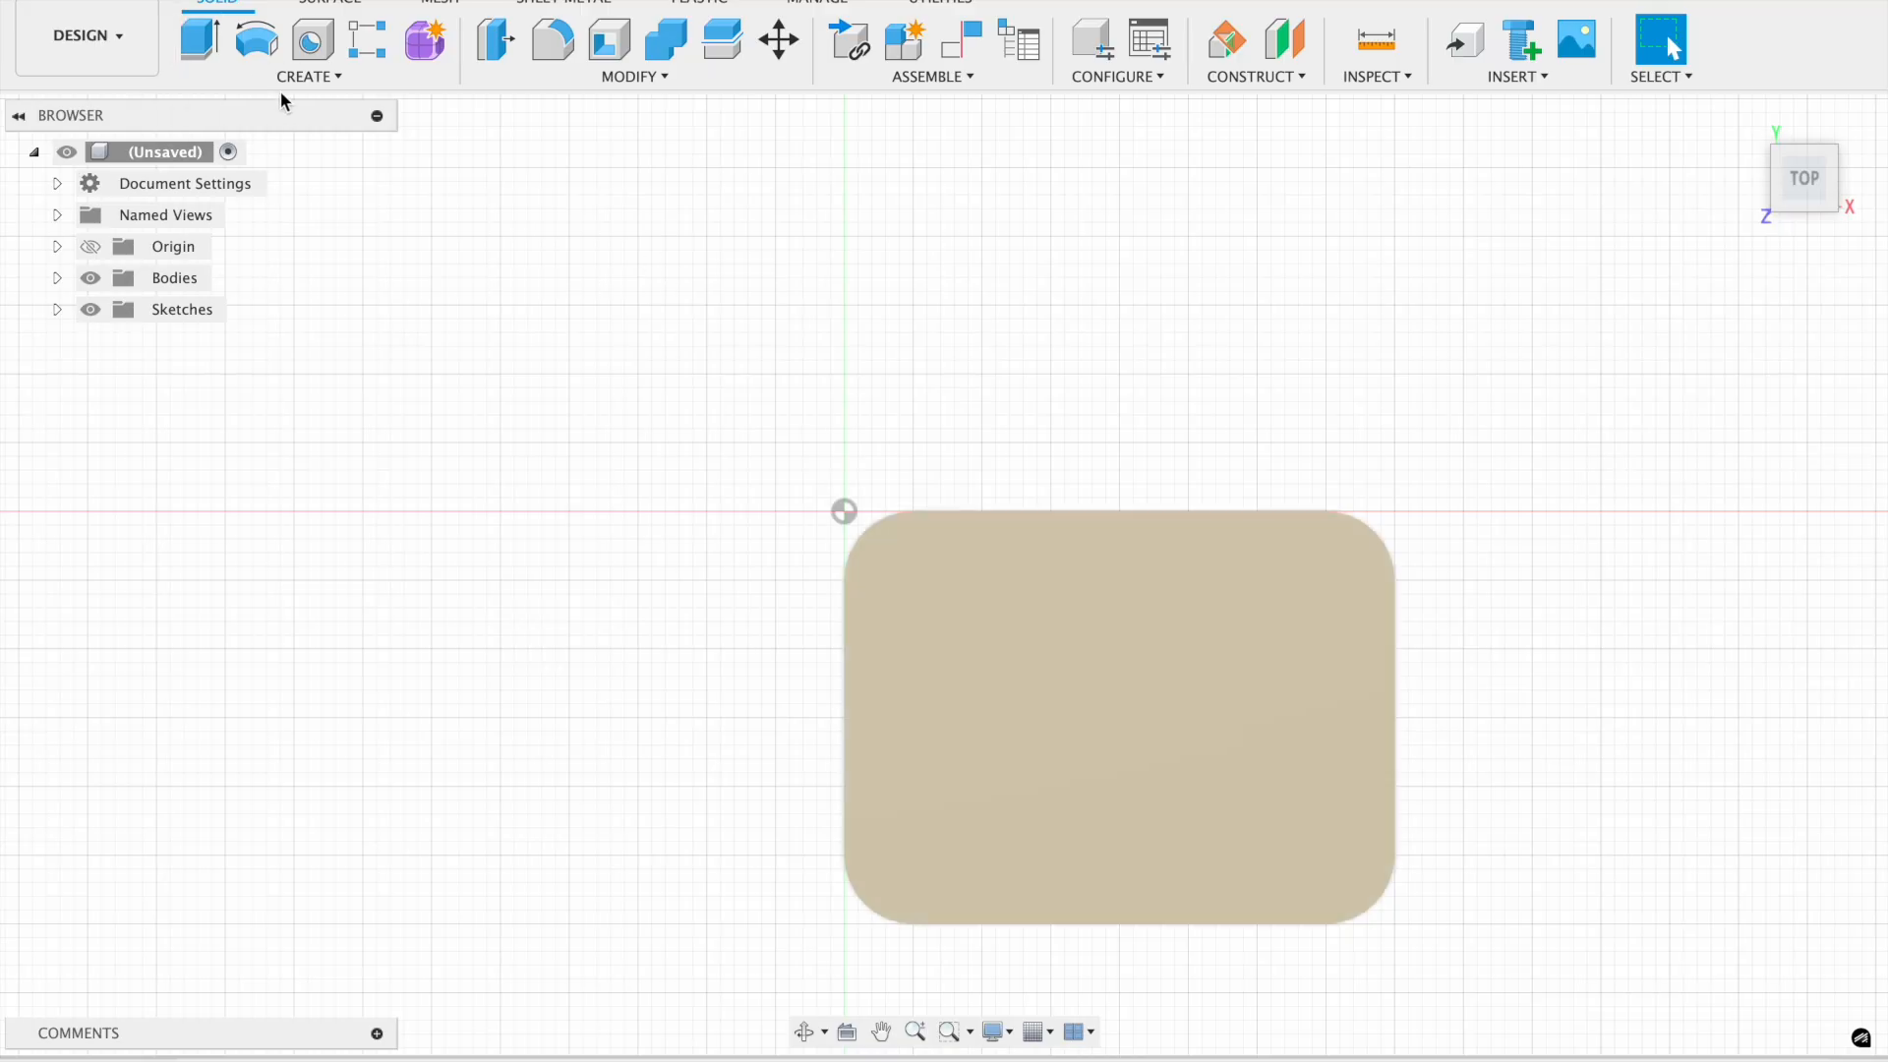
pyautogui.rightClick(1040, 673)
pyautogui.click(1005, 218)
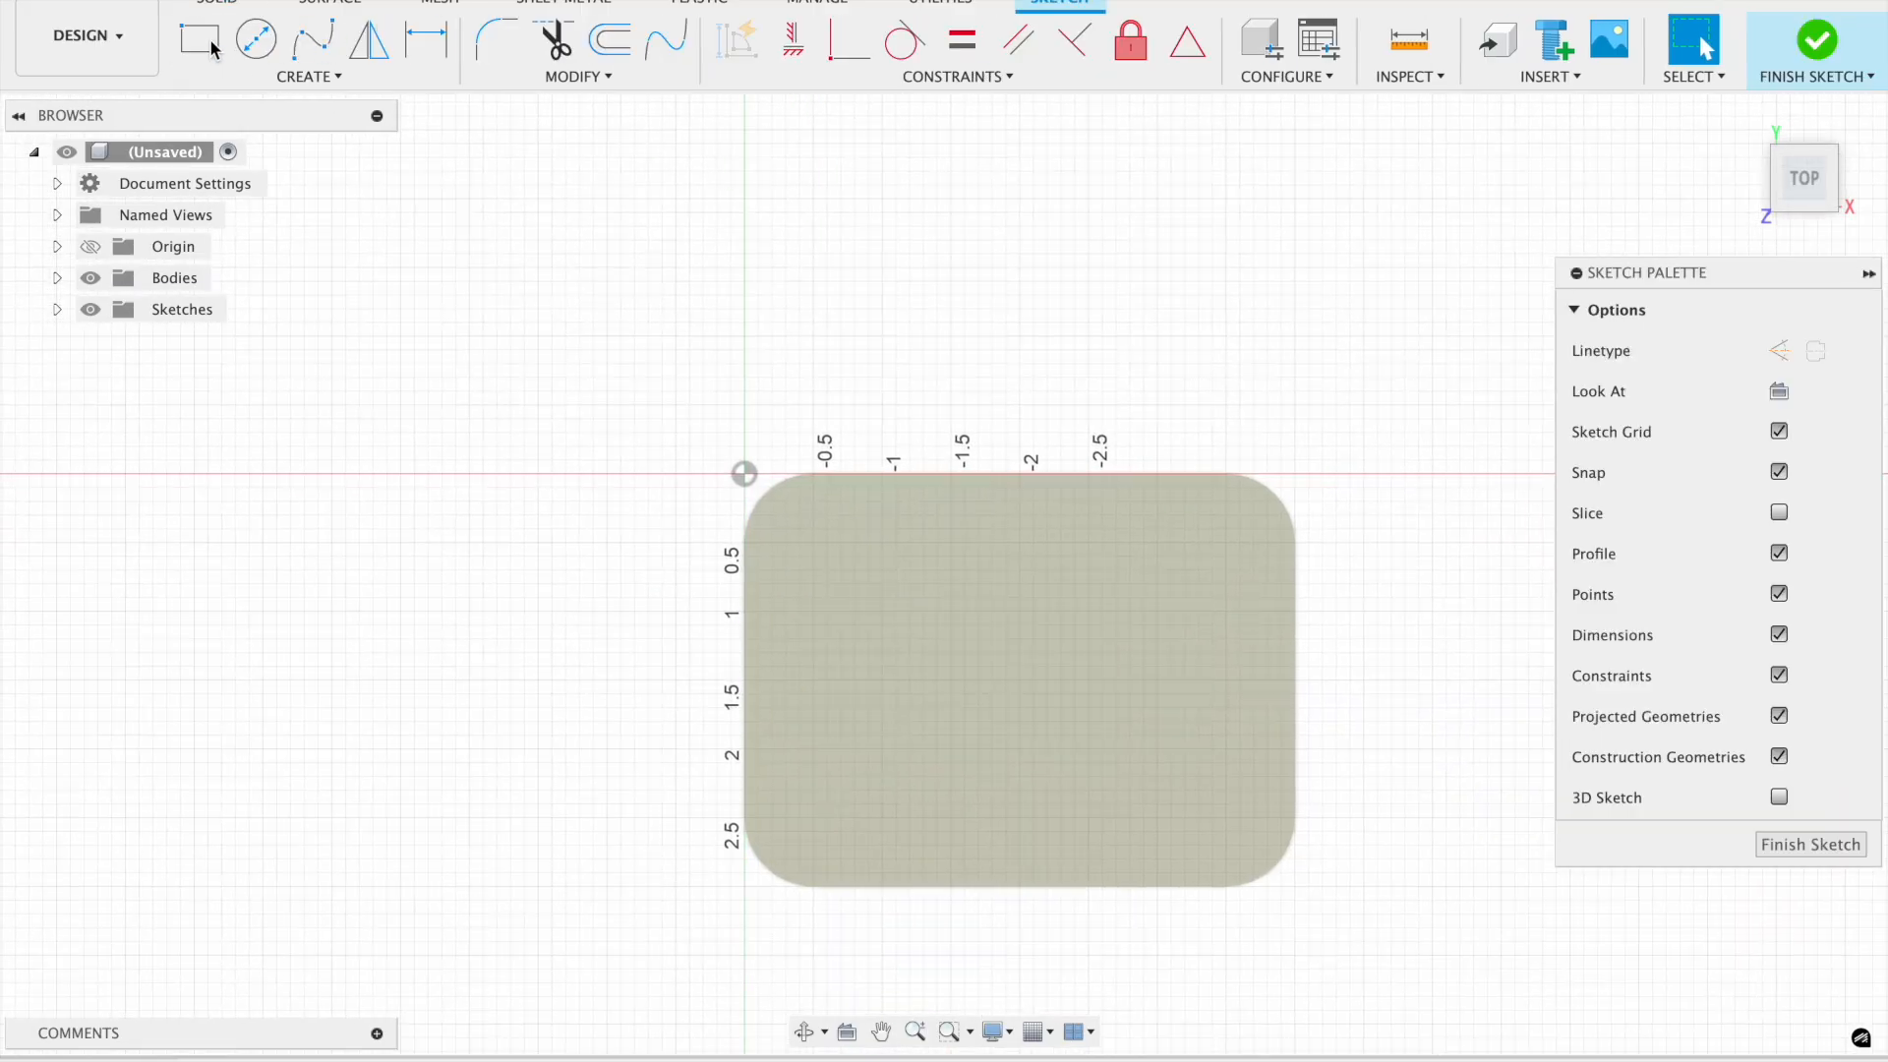
pyautogui.click(214, 47)
pyautogui.click(813, 542)
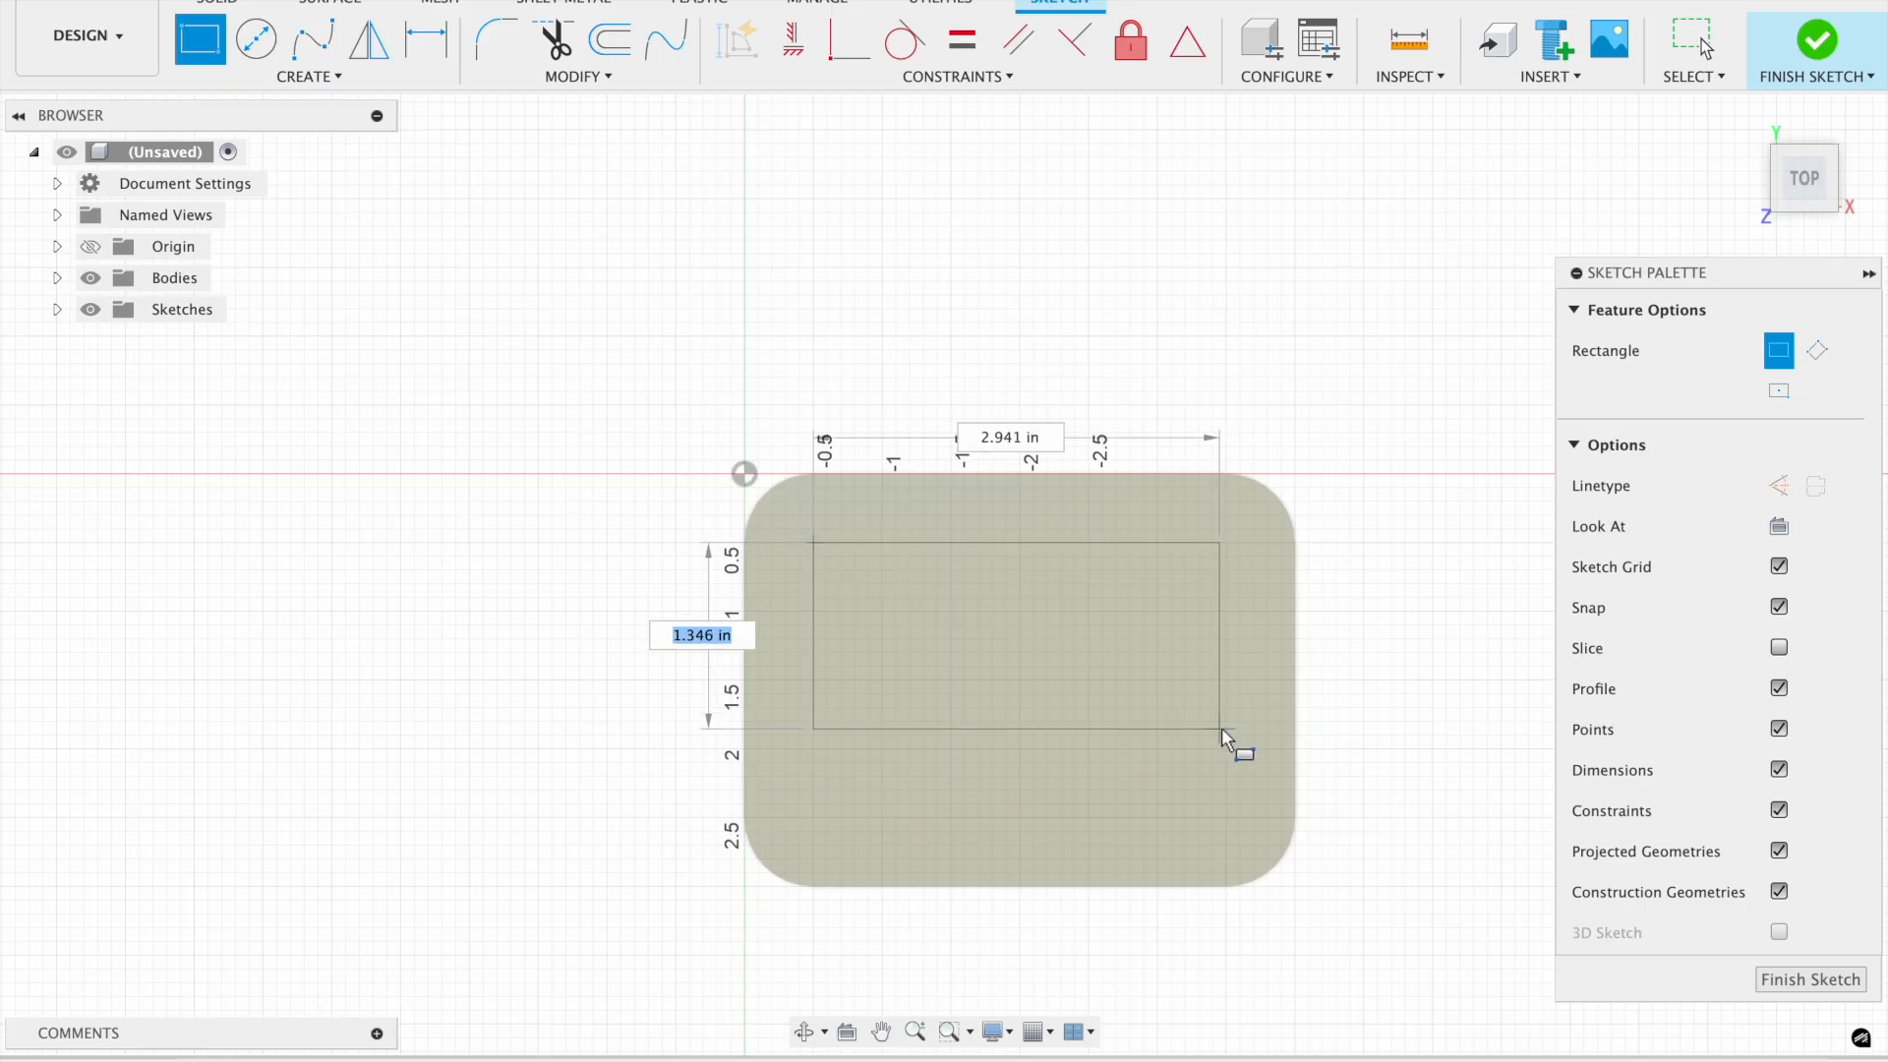
pyautogui.click(1225, 789)
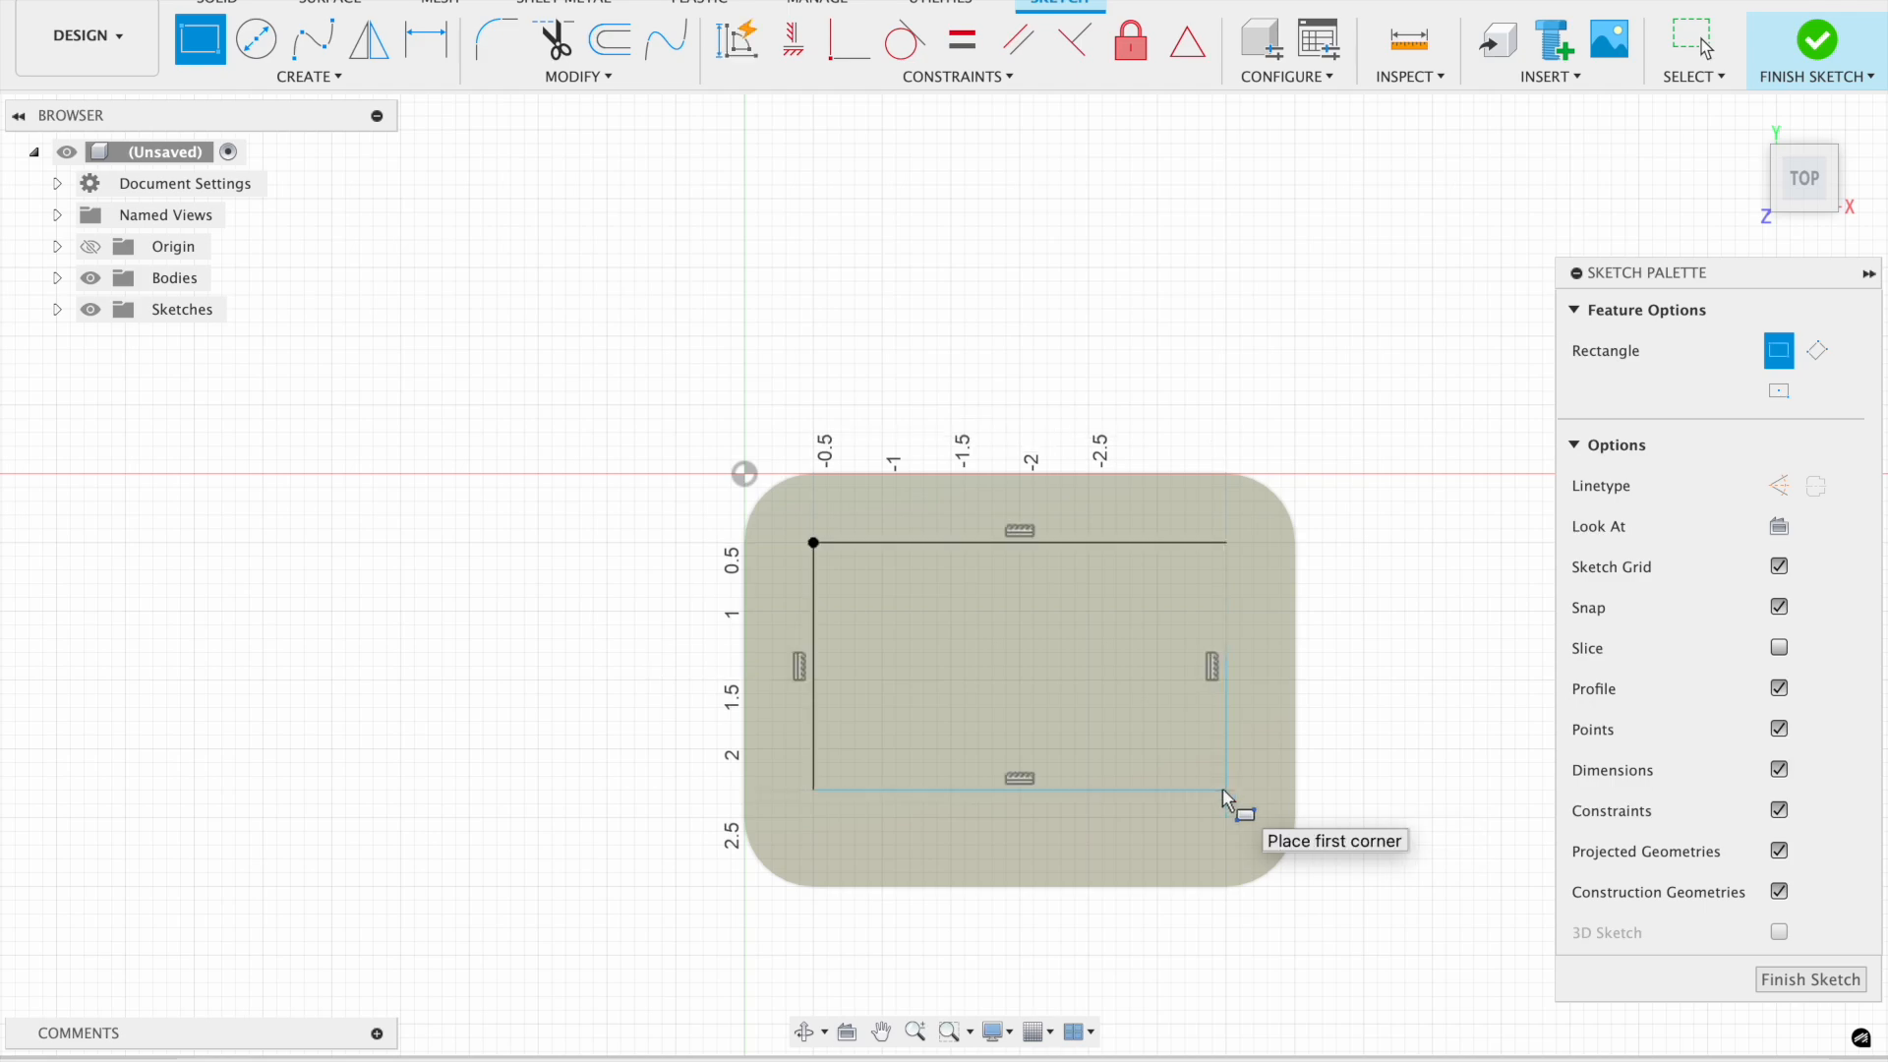
pyautogui.press('Escape')
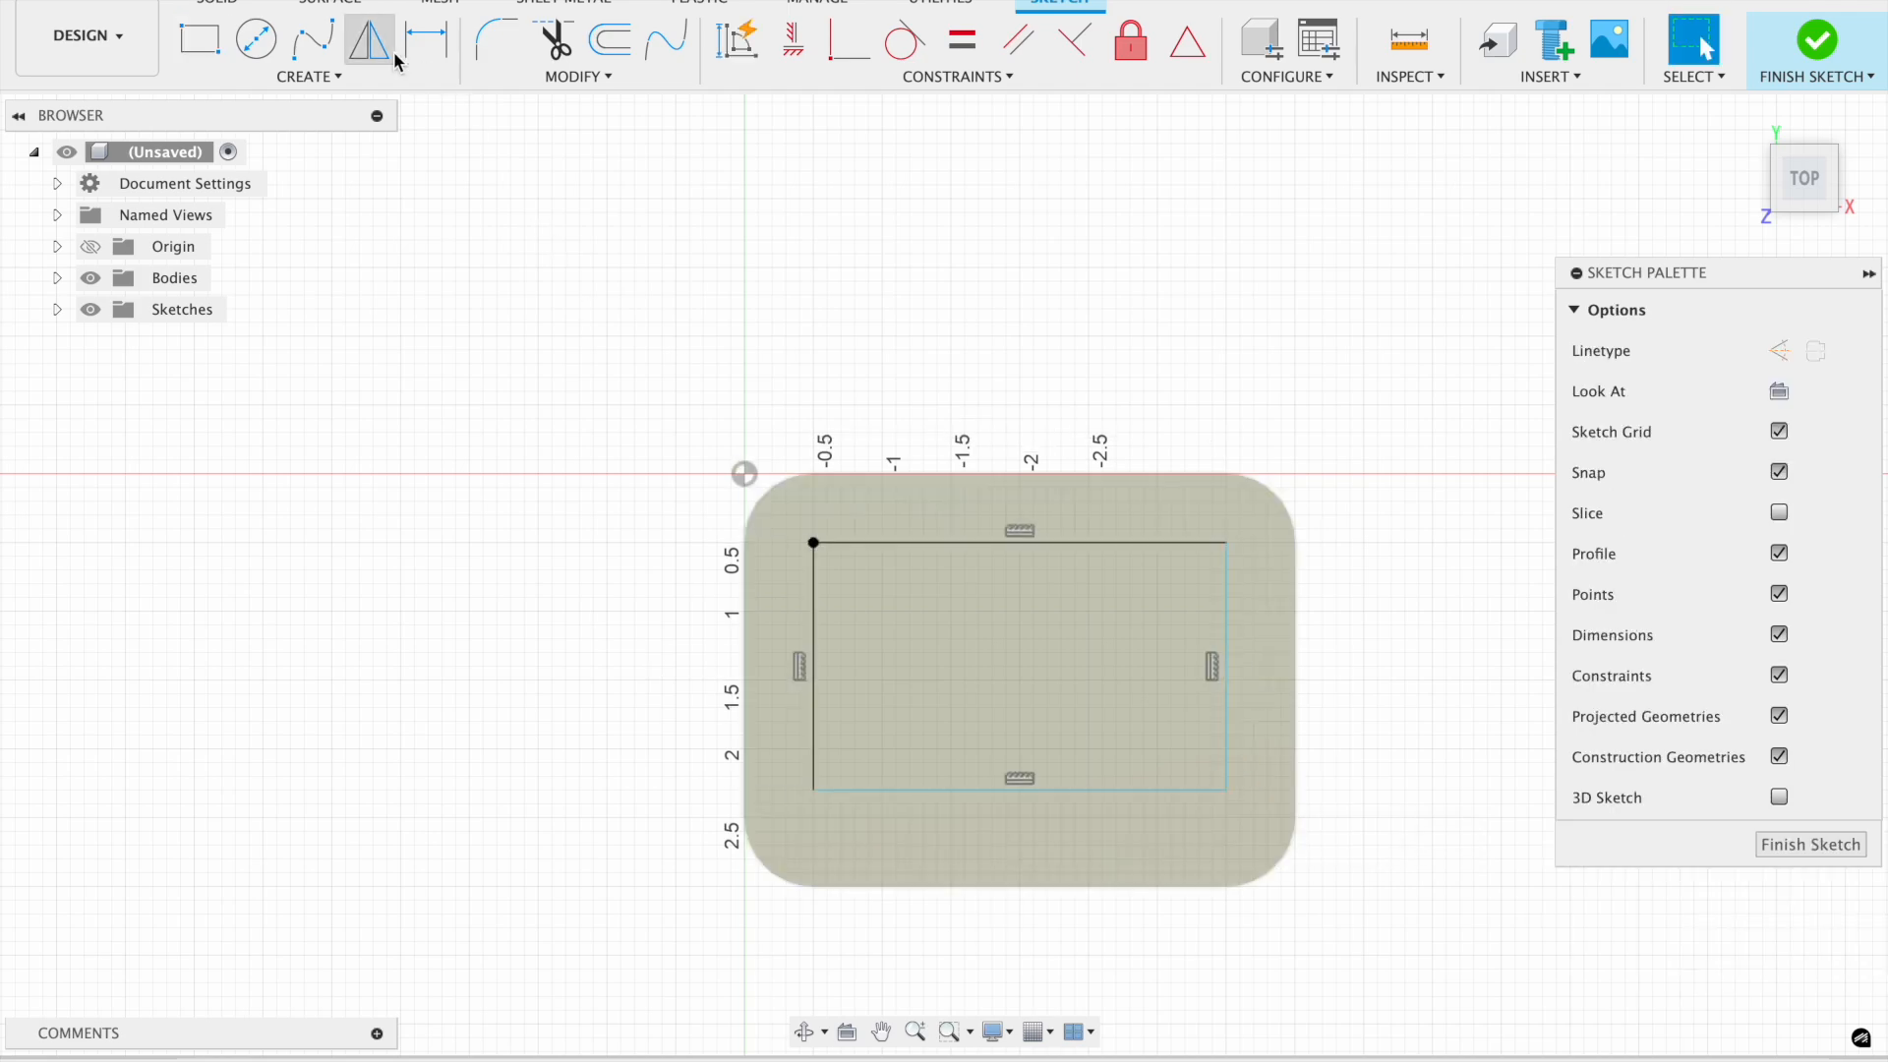
# - Try to sketch a circle near the block's lower-left corner, below the inner rectangle
pyautogui.click(864, 789)
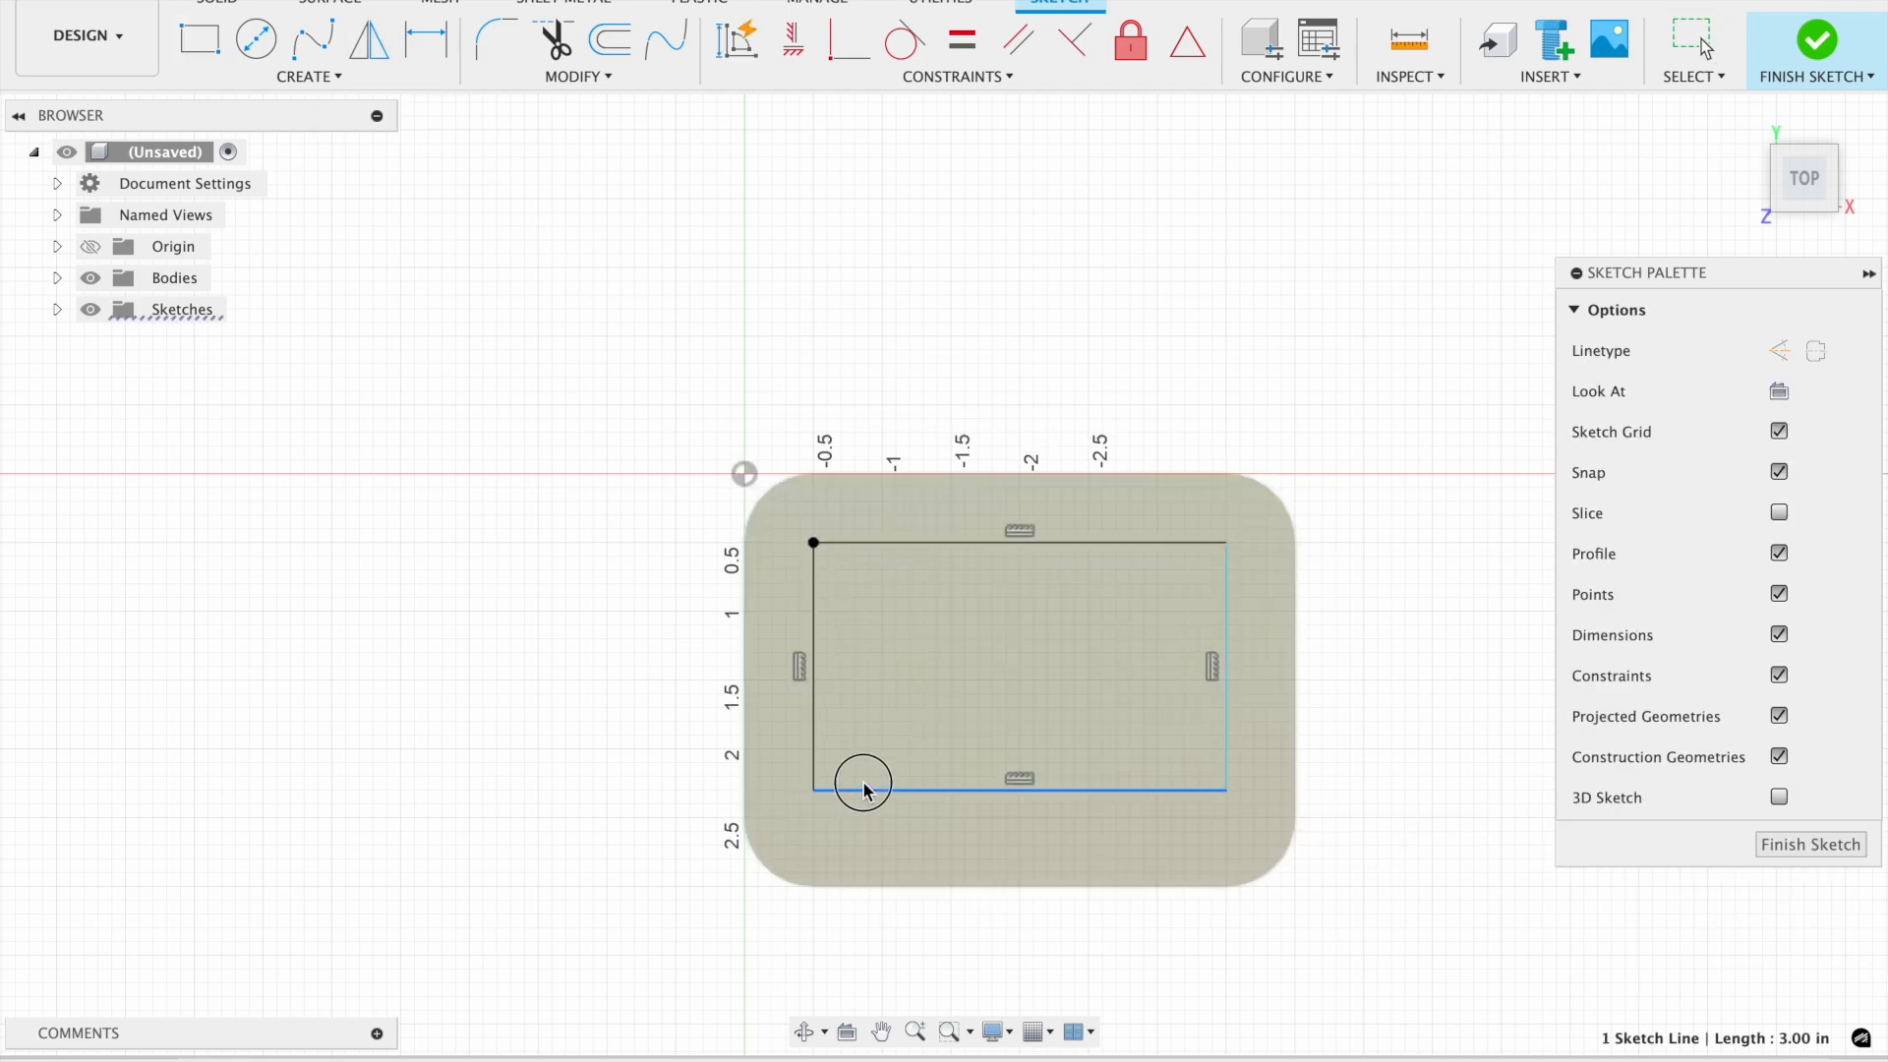
pyautogui.click(255, 40)
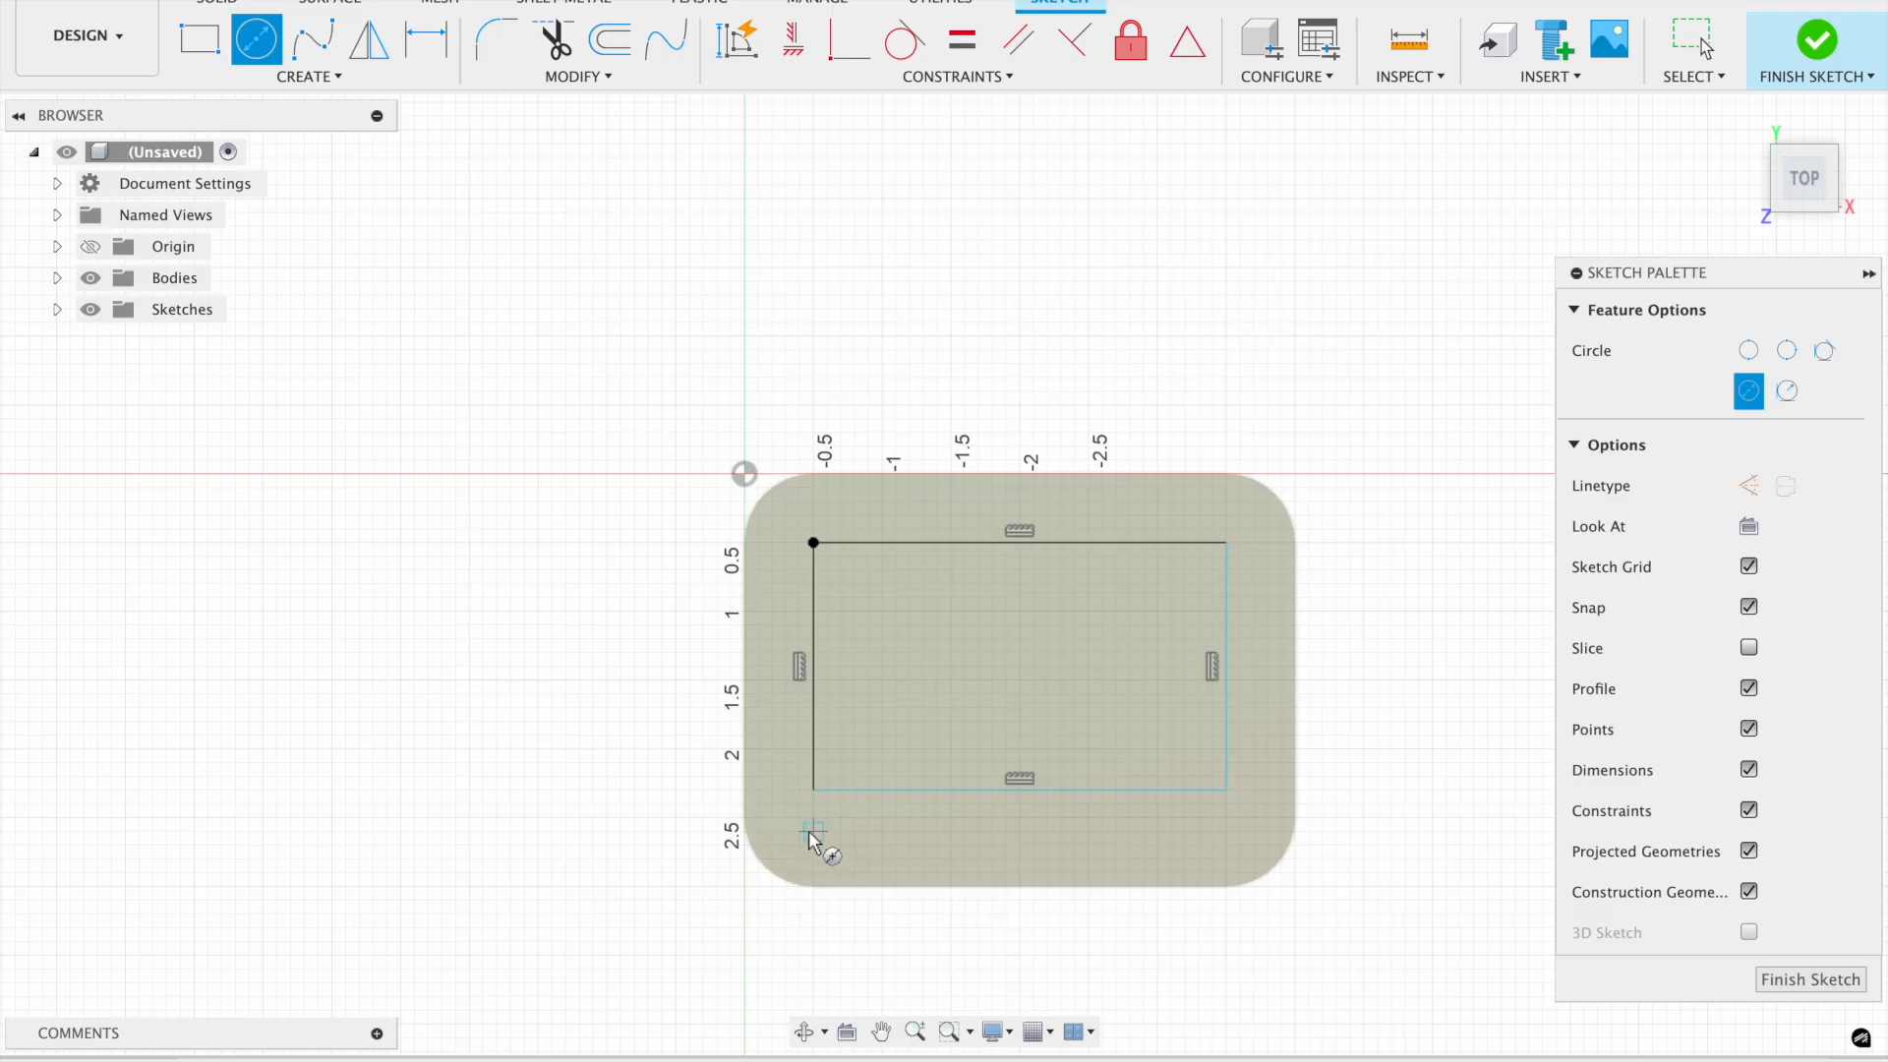
pyautogui.click(802, 832)
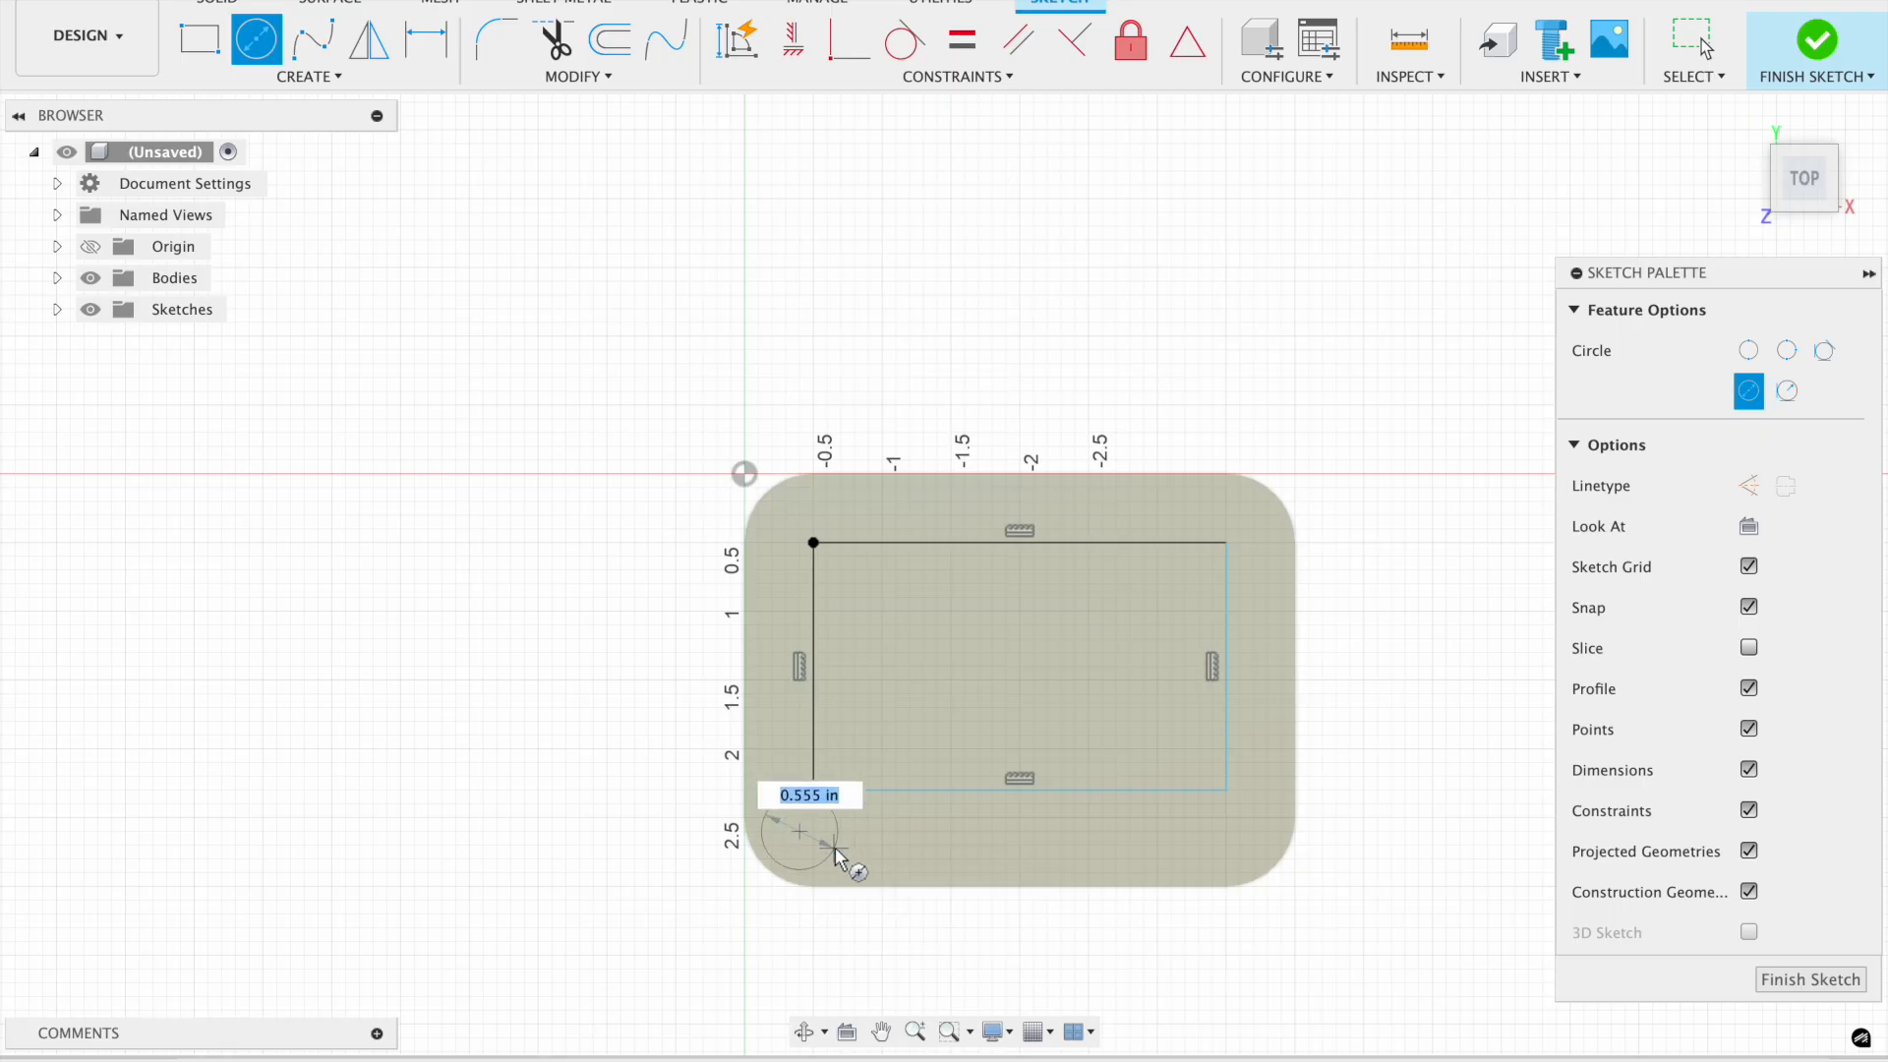
pyautogui.press('Escape')
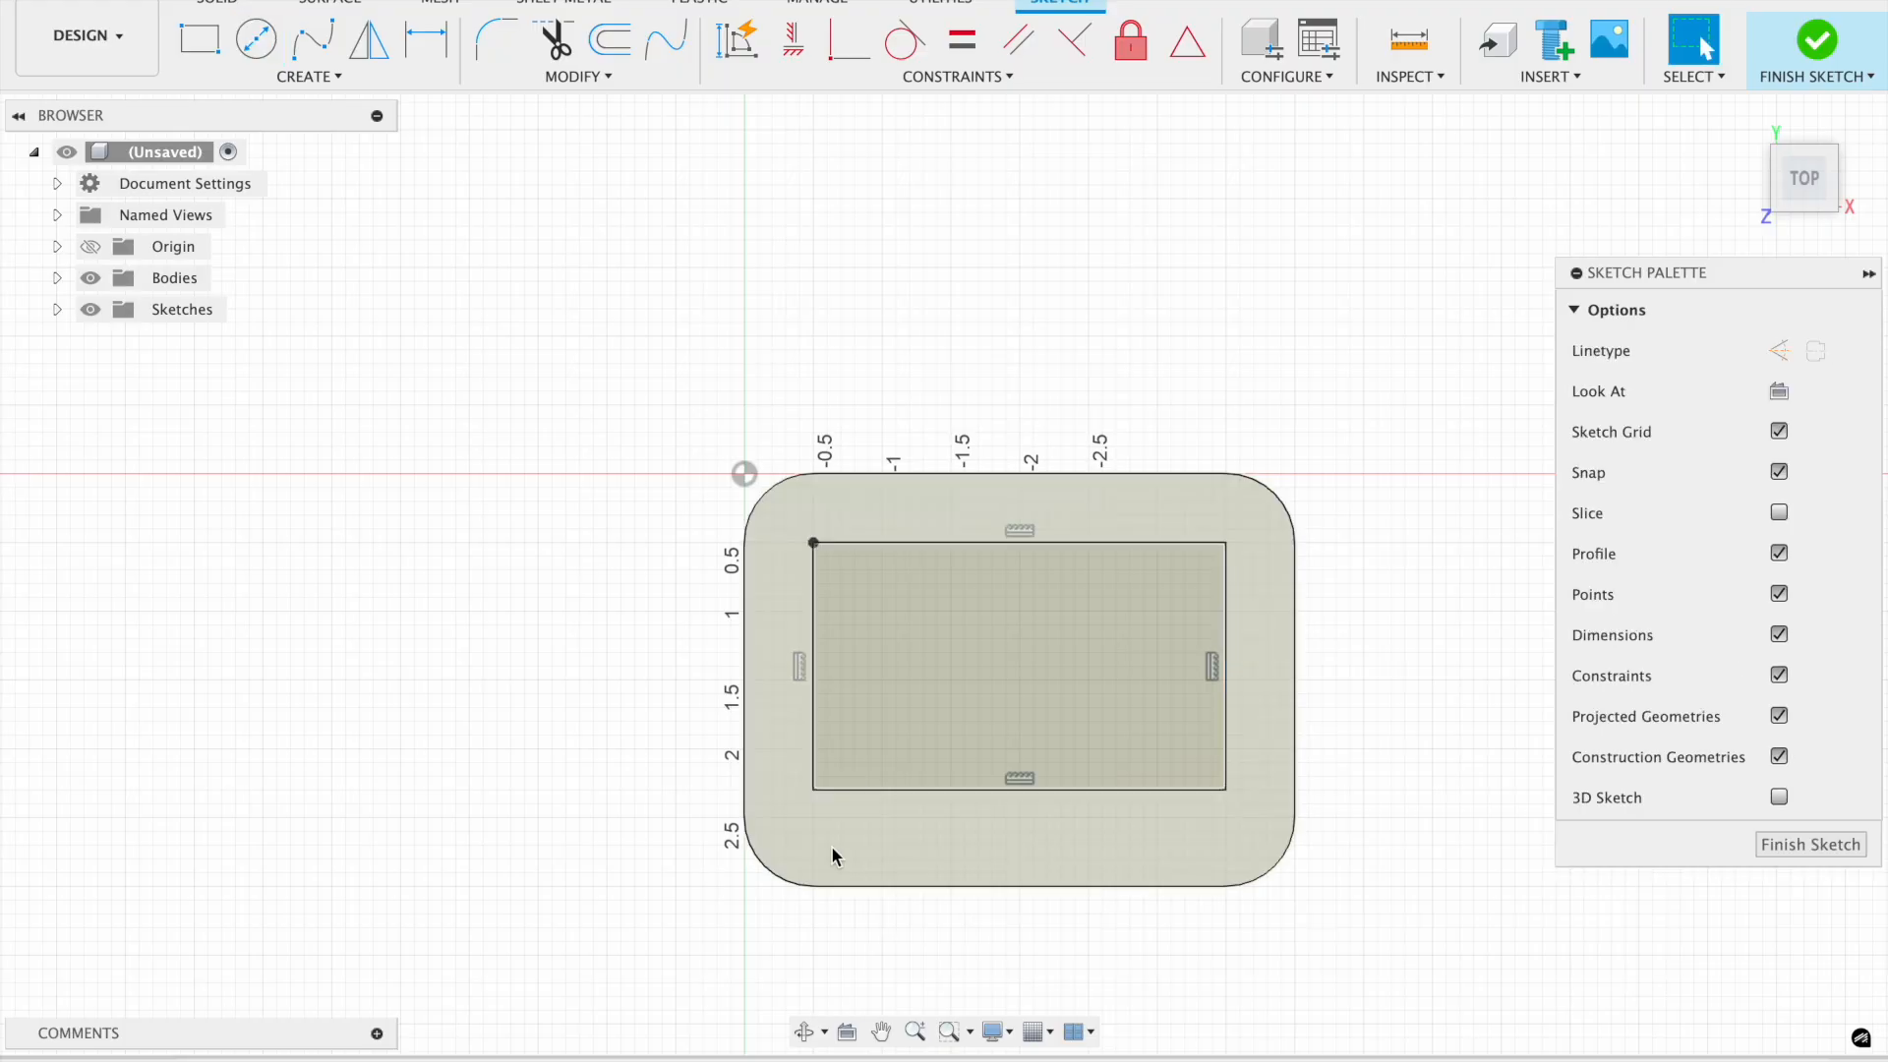
pyautogui.click(255, 40)
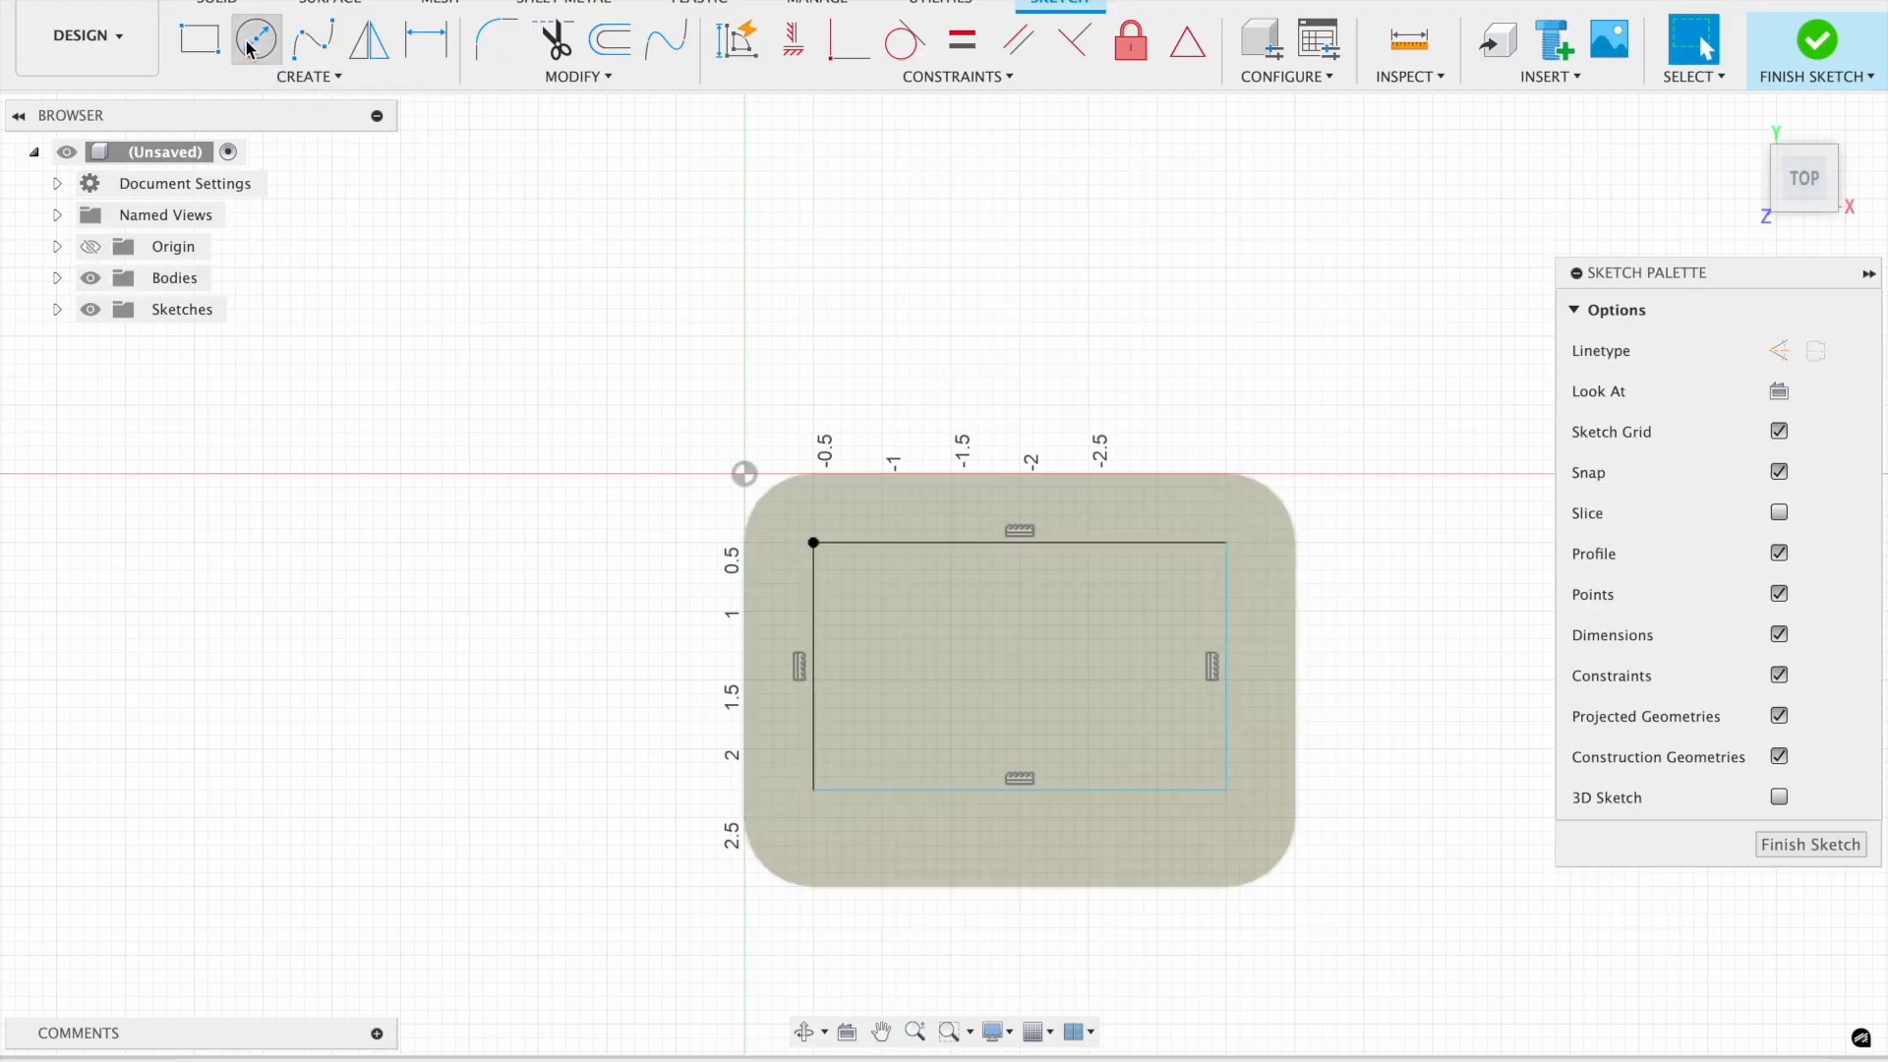
pyautogui.click(822, 859)
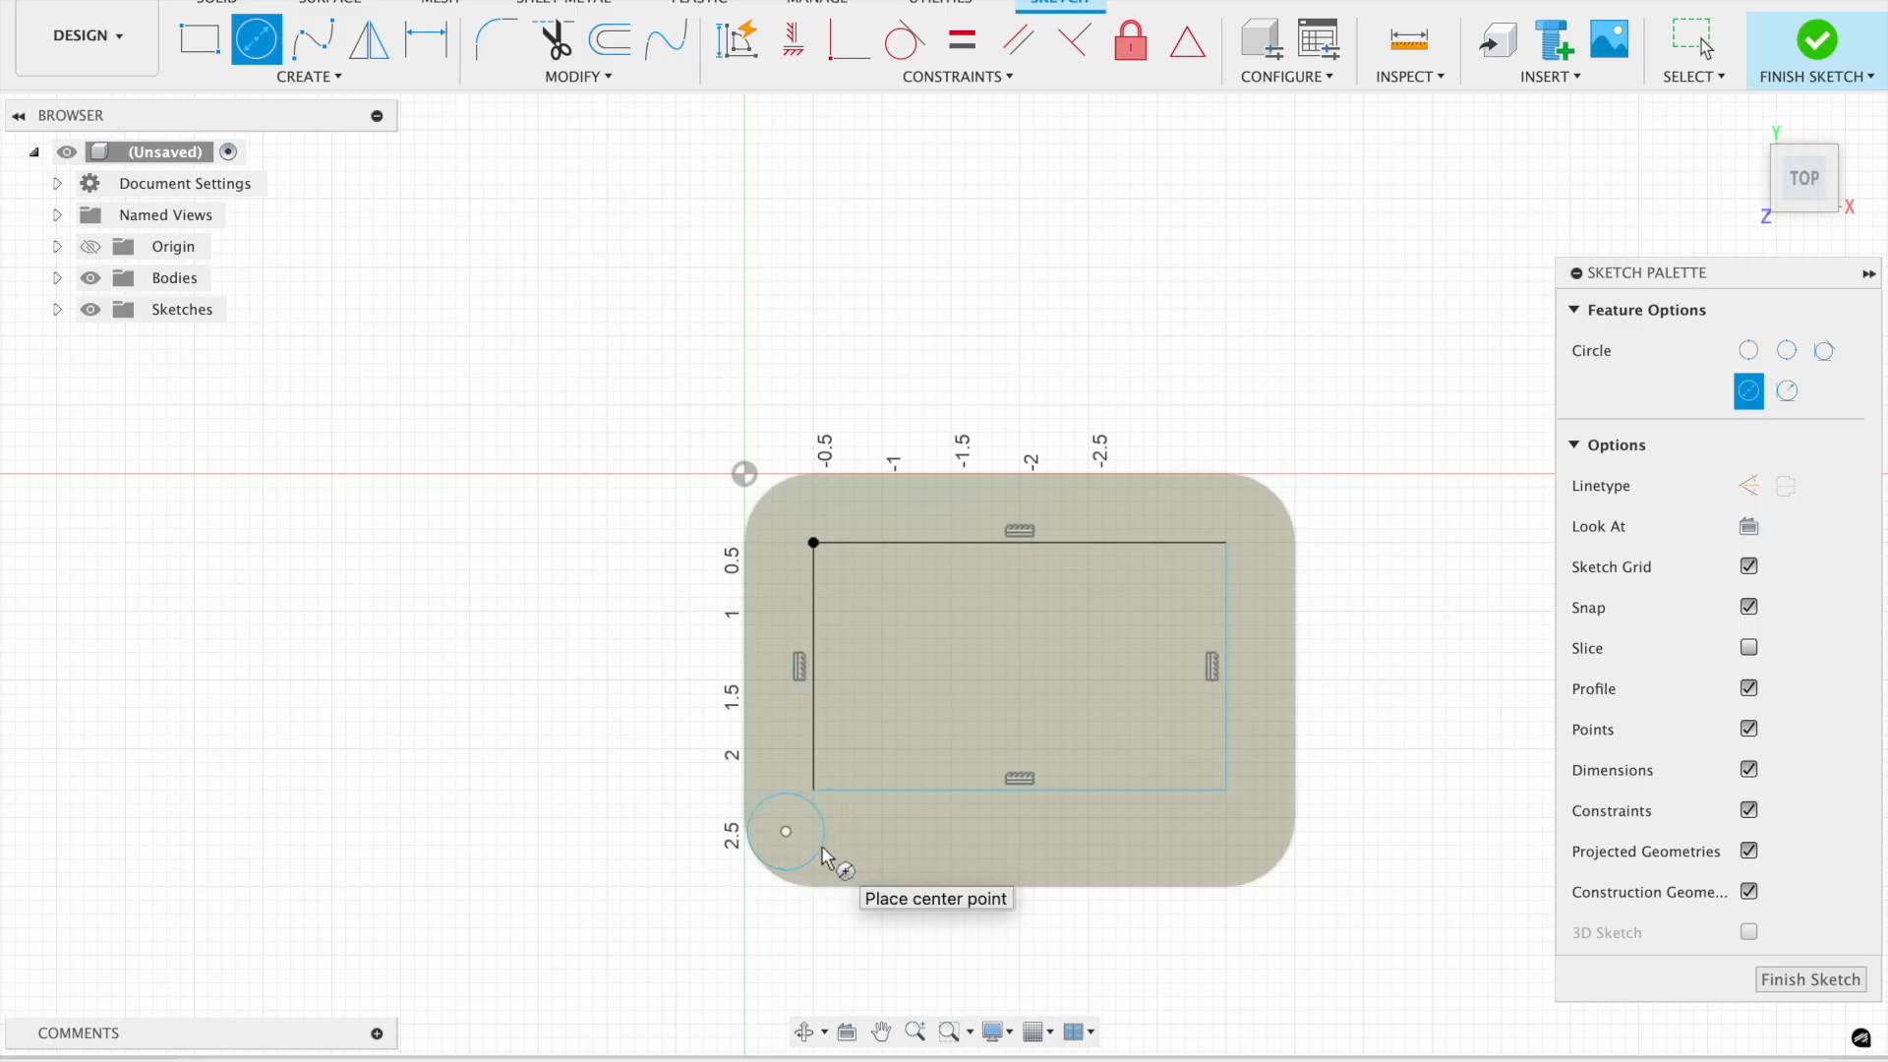
pyautogui.press('Escape')
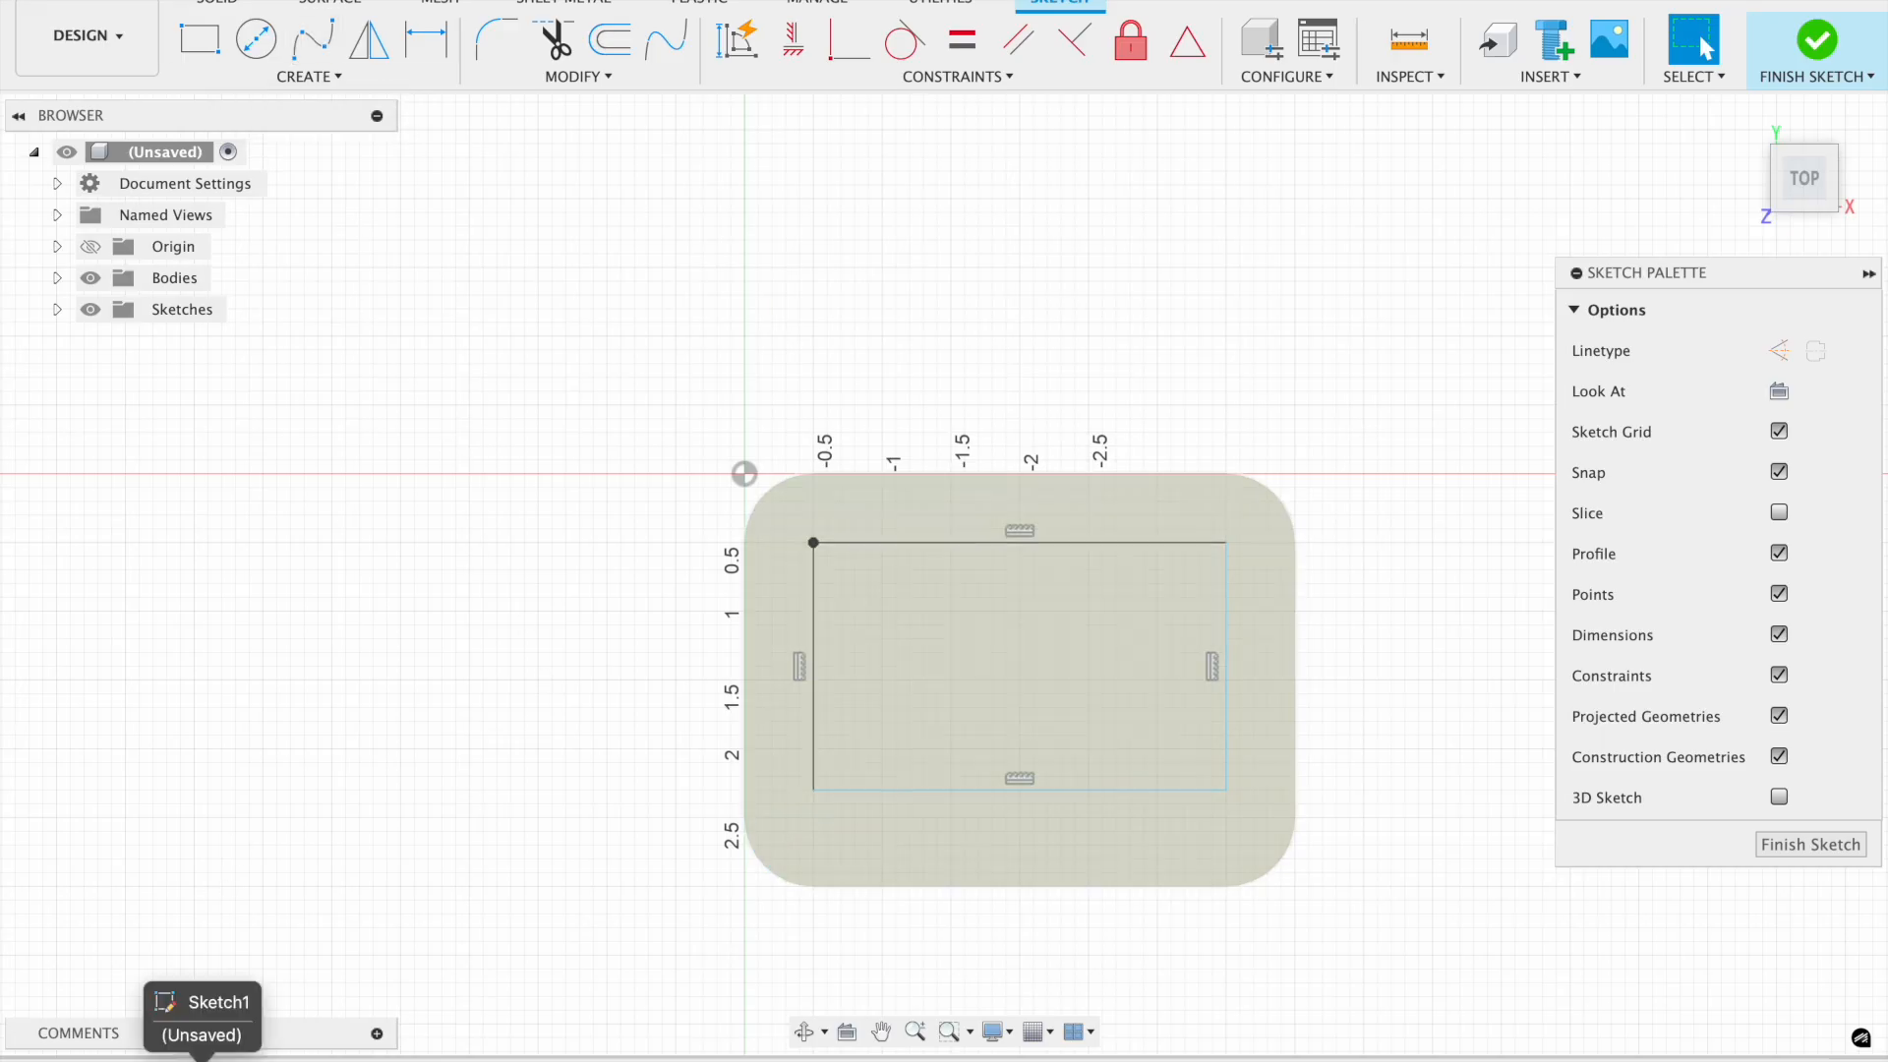
# - Finish the top-face sketch and reopen the base sketch, Sketch1, for editing
pyautogui.doubleClick(202, 1061)
pyautogui.click(202, 1061)
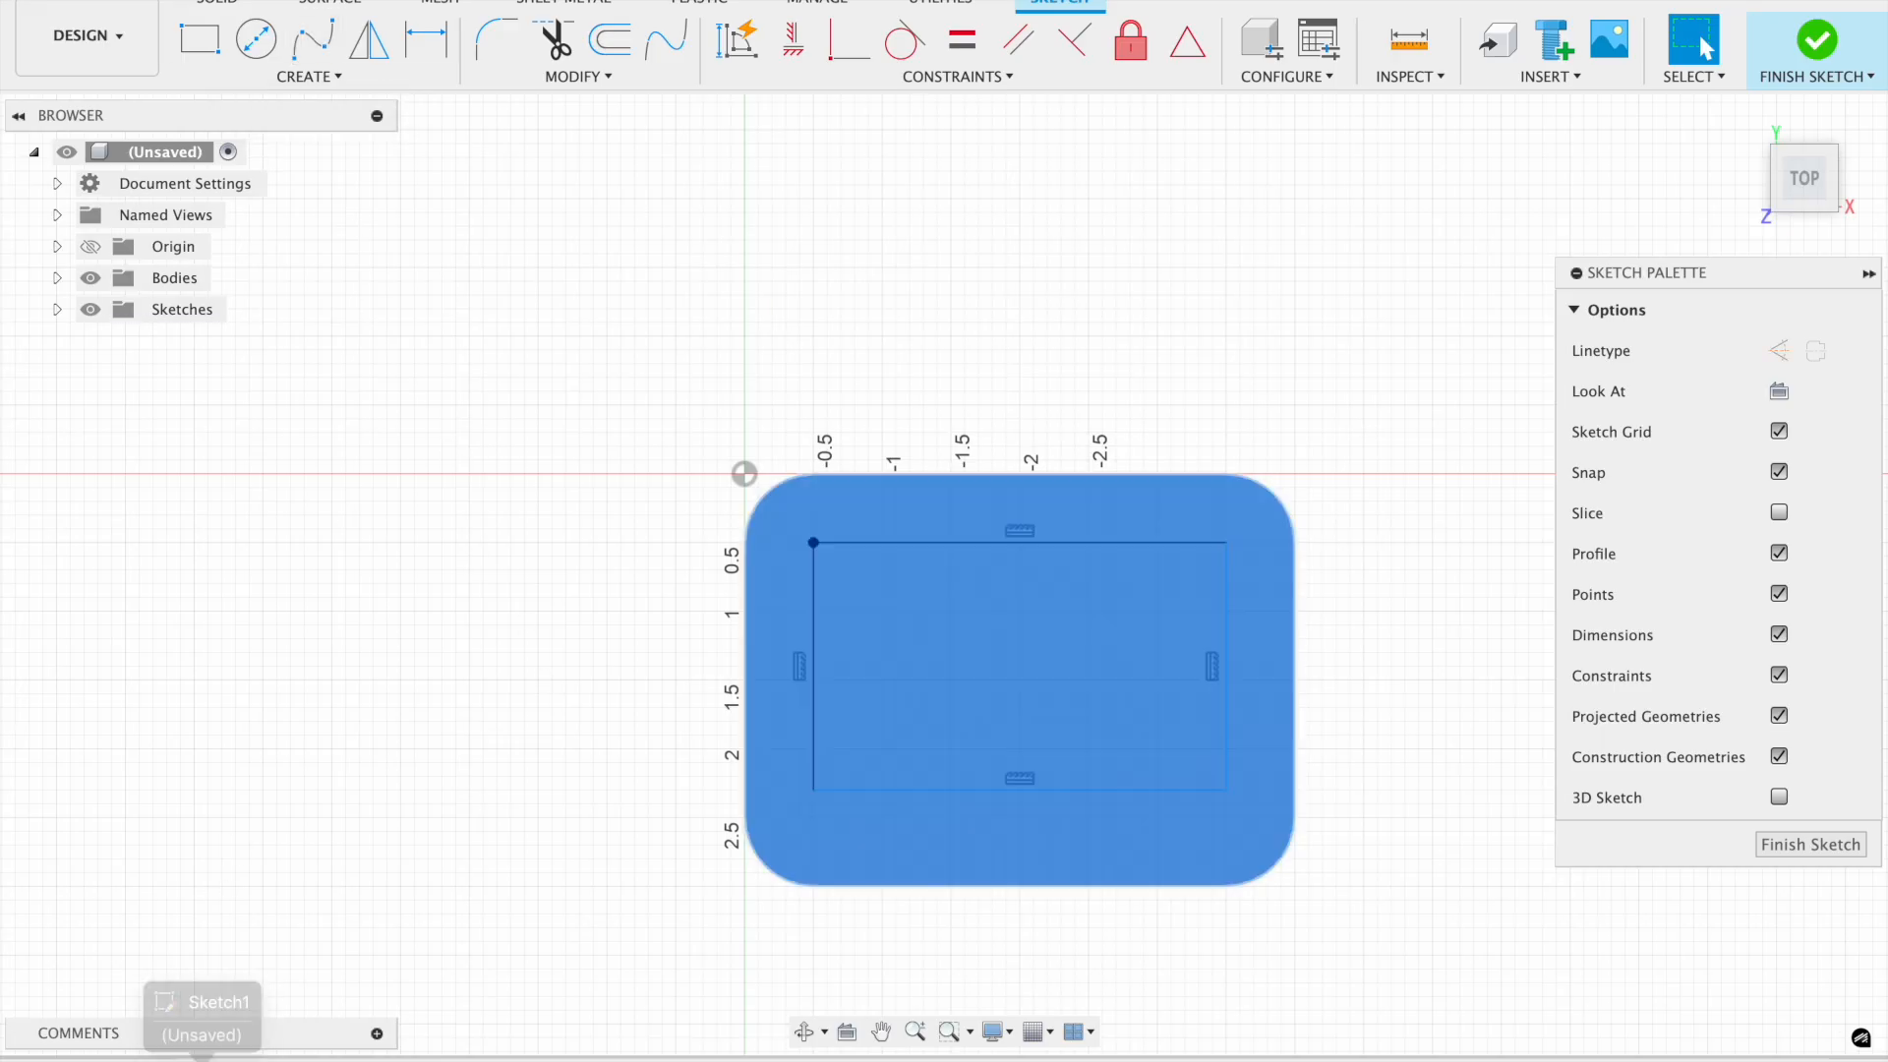
pyautogui.click(1822, 59)
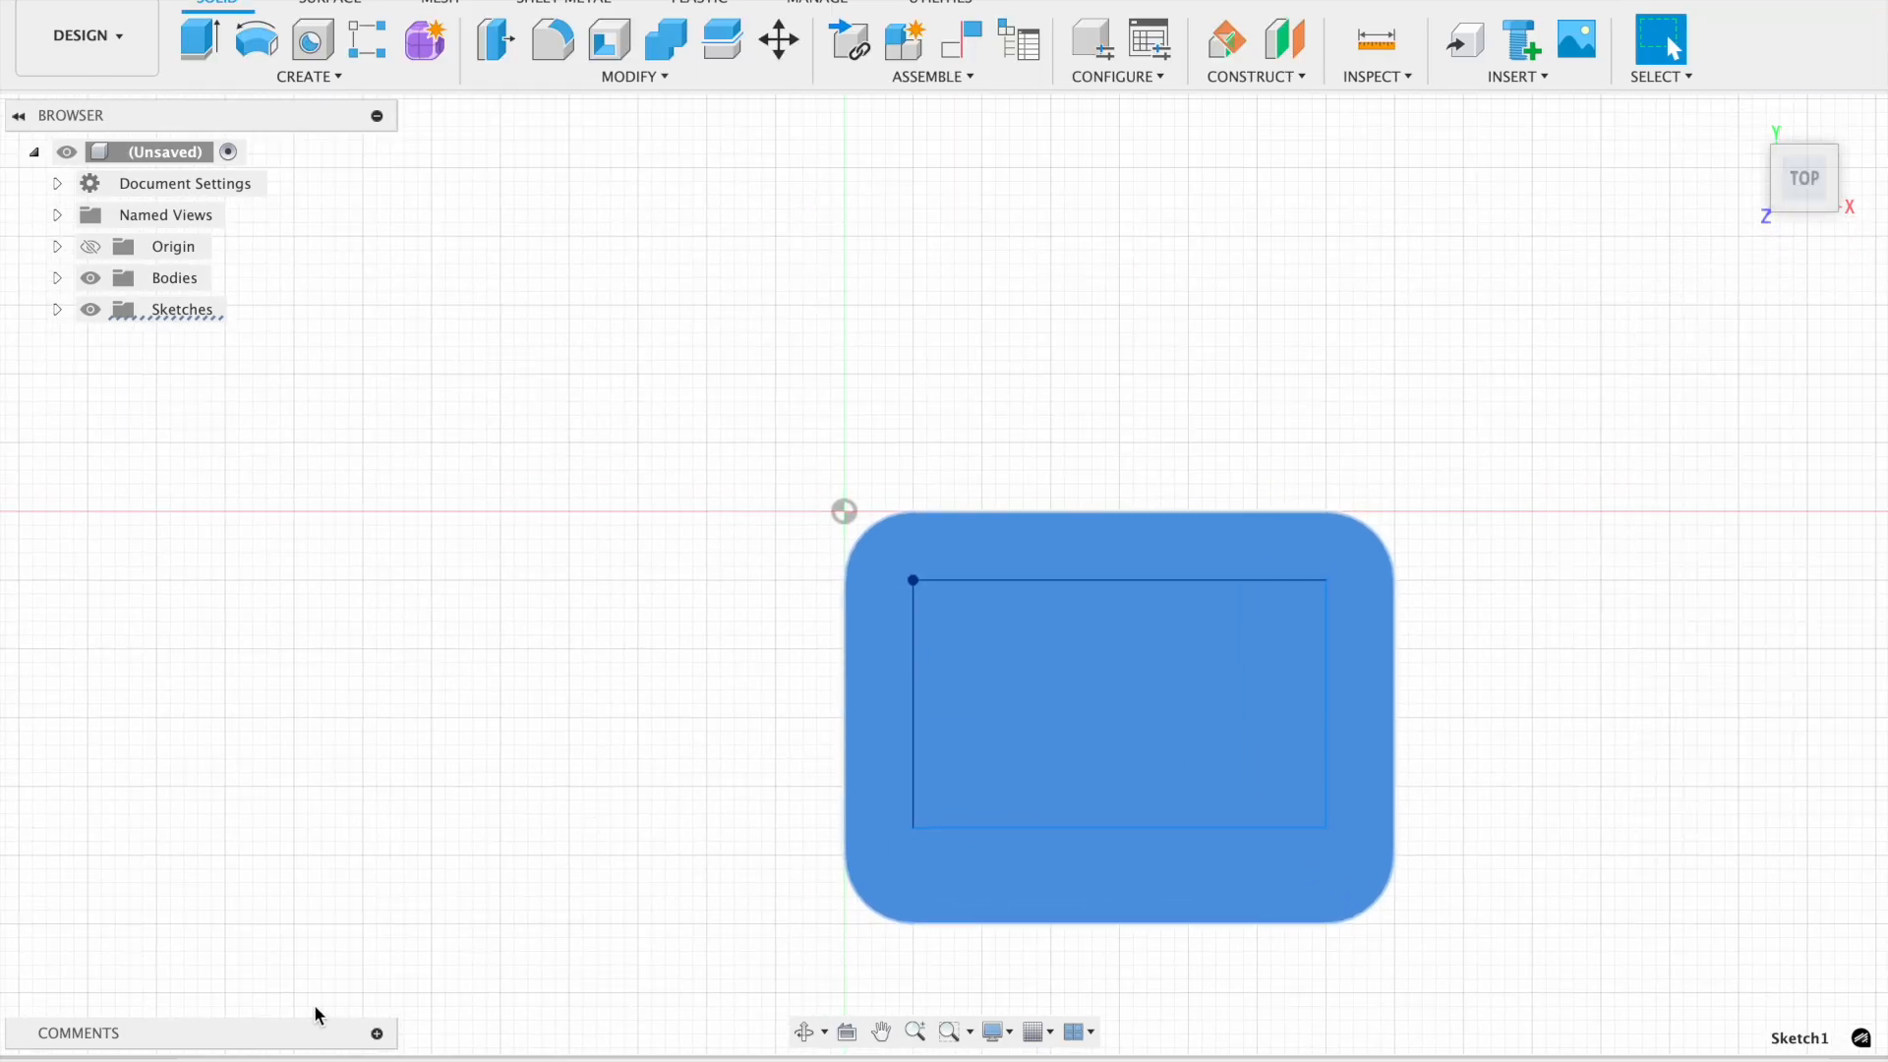
pyautogui.rightClick(208, 1054)
pyautogui.click(284, 793)
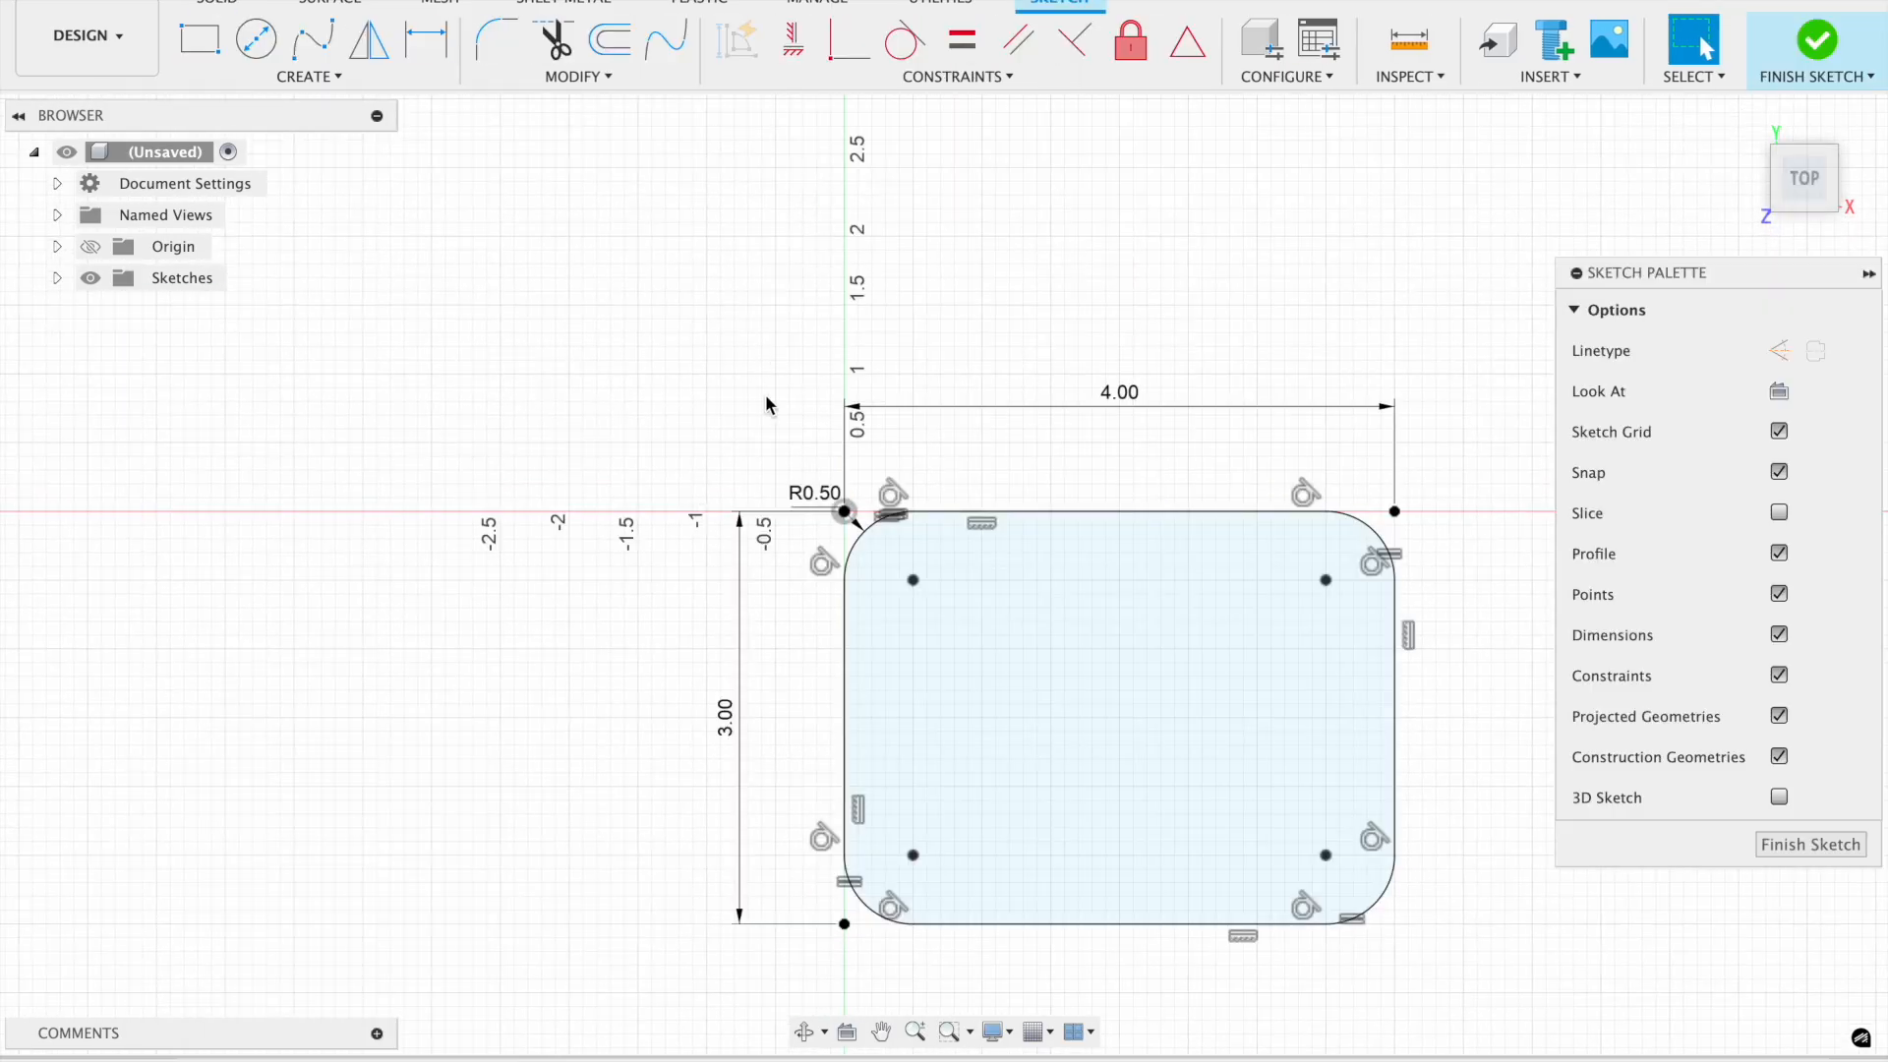
# - Set the base sketch's corner fillet radius to 0.4 in and finish the sketch
pyautogui.doubleClick(838, 508)
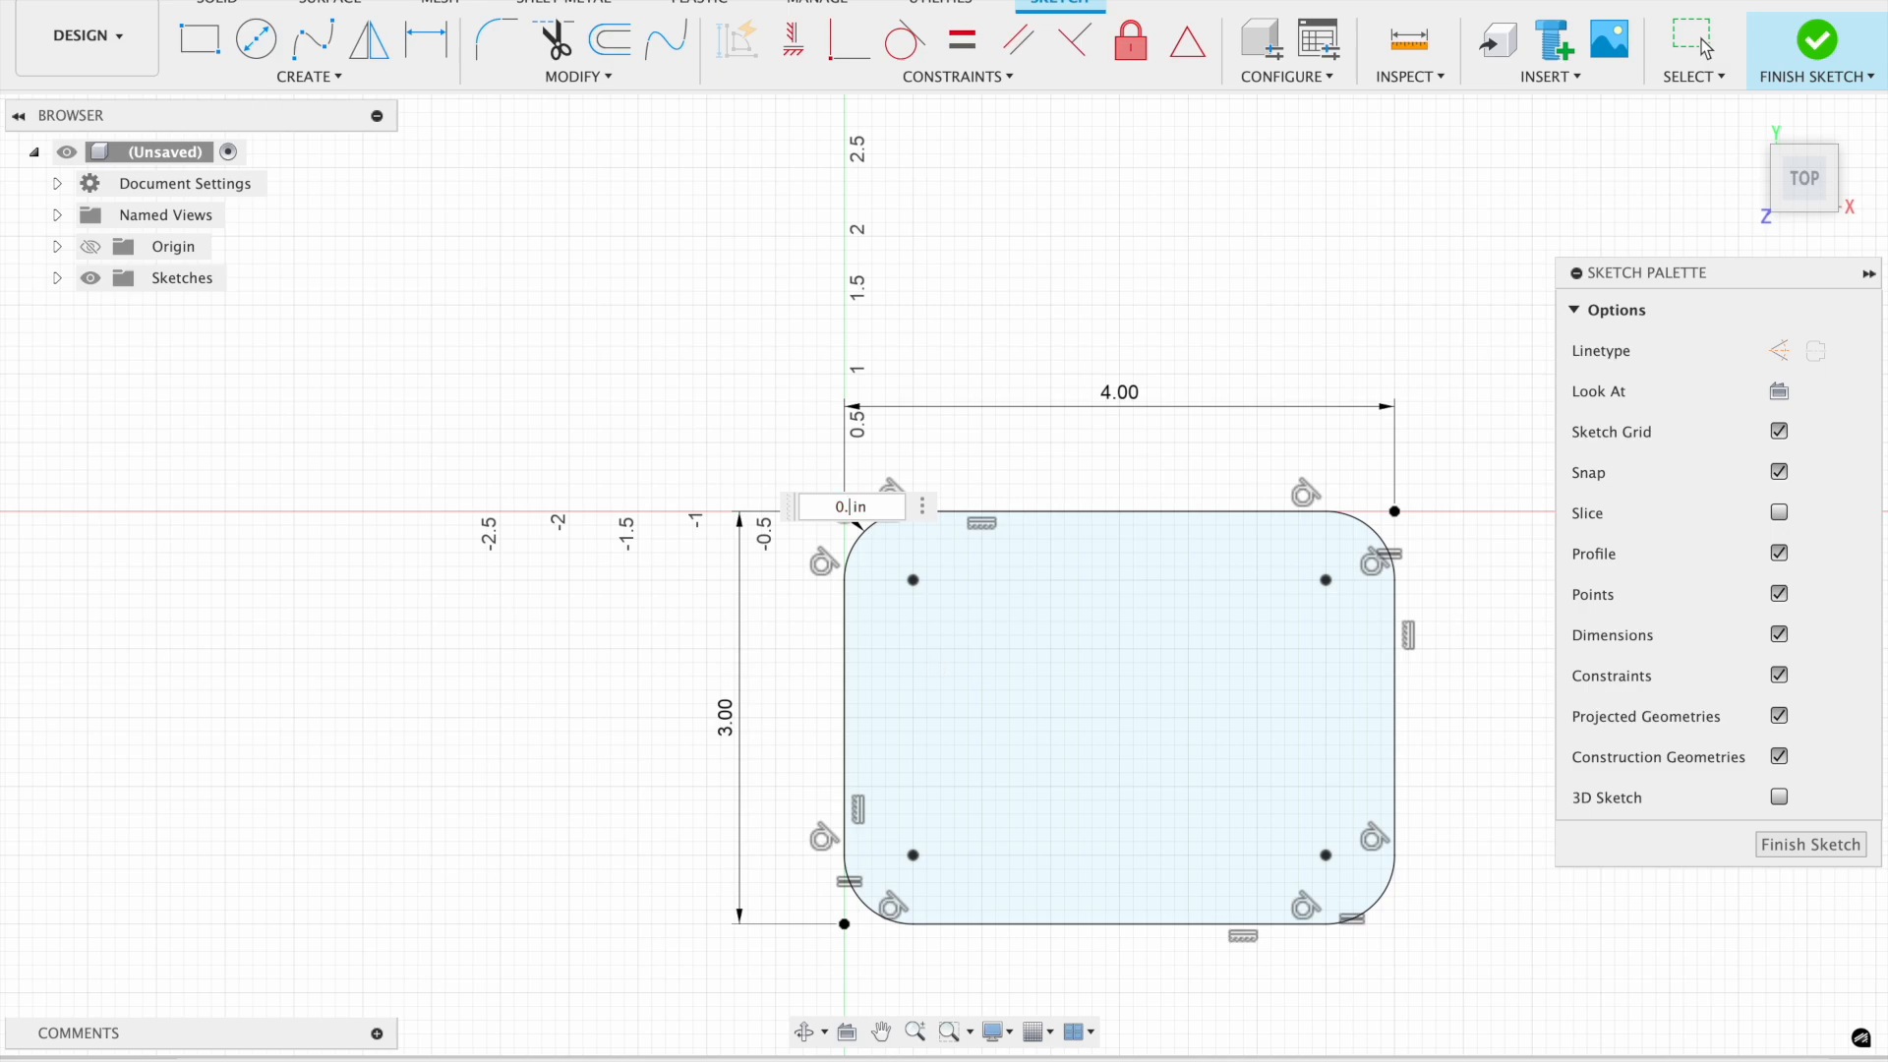
pyautogui.press('Return')
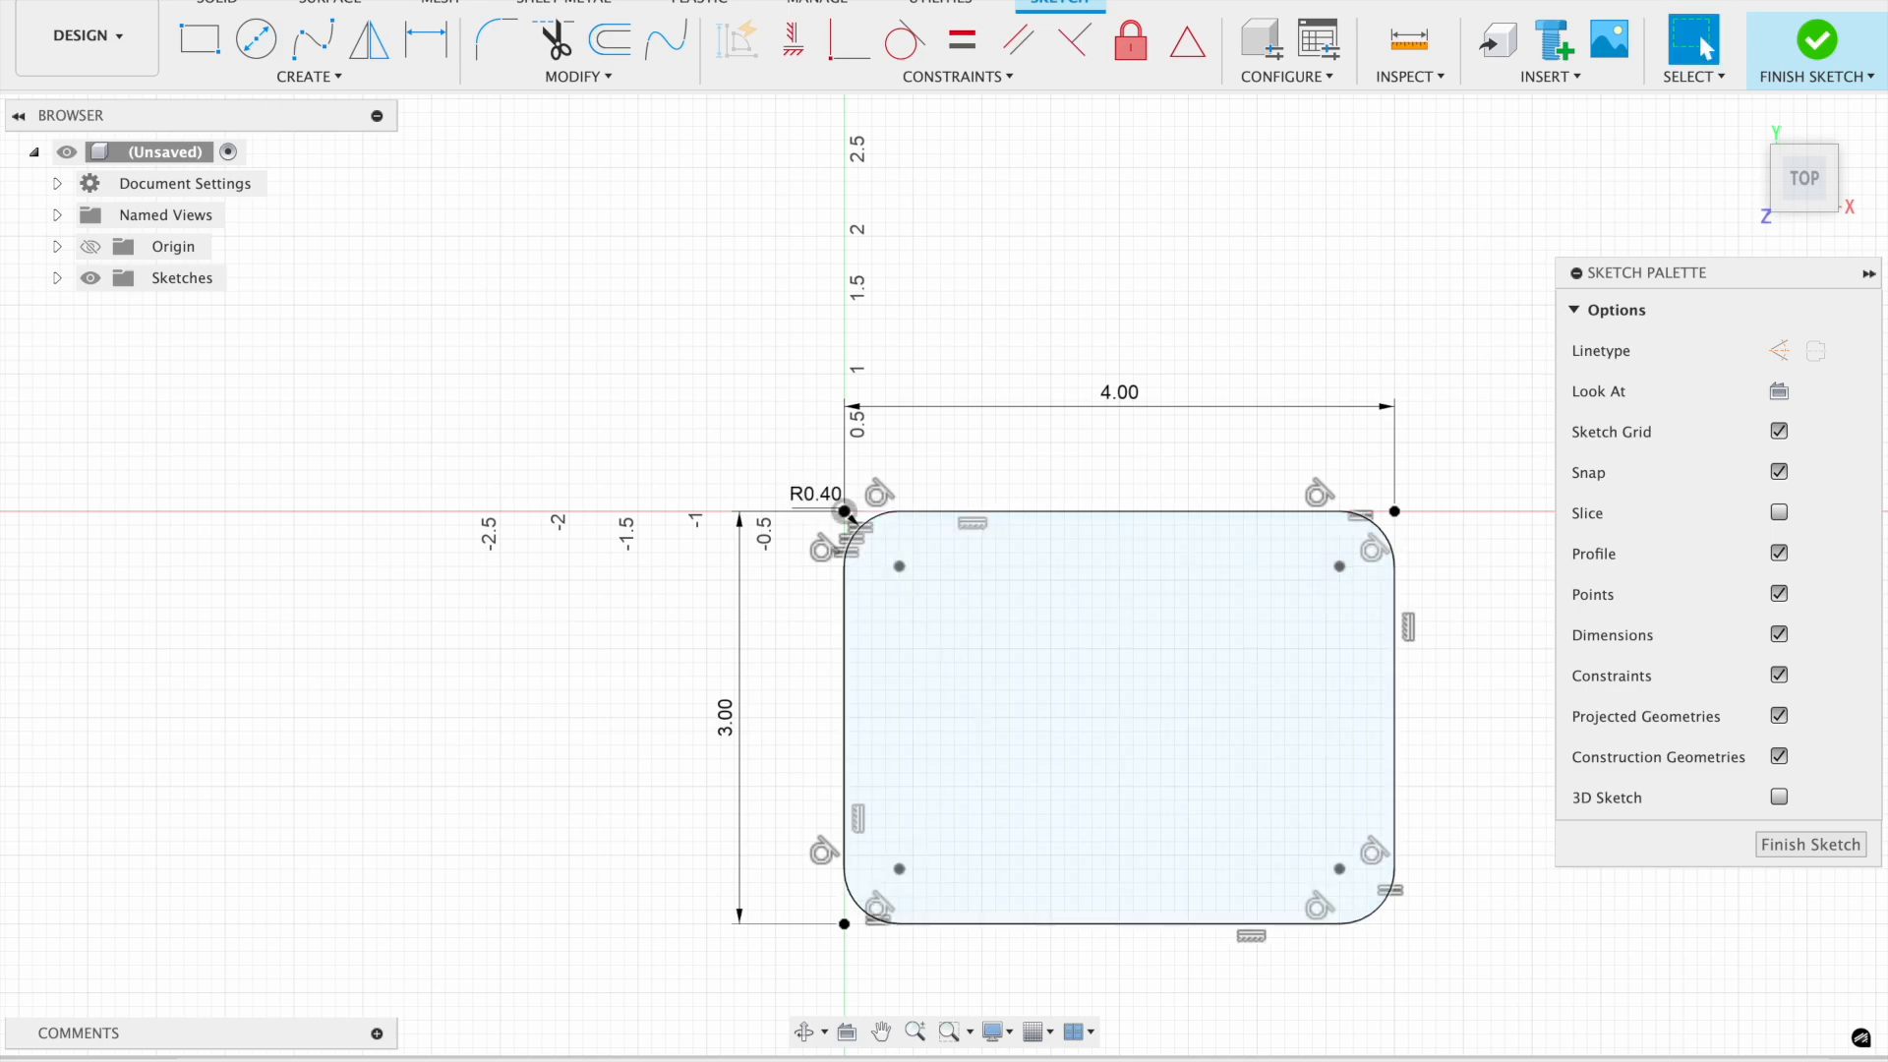
pyautogui.click(1817, 44)
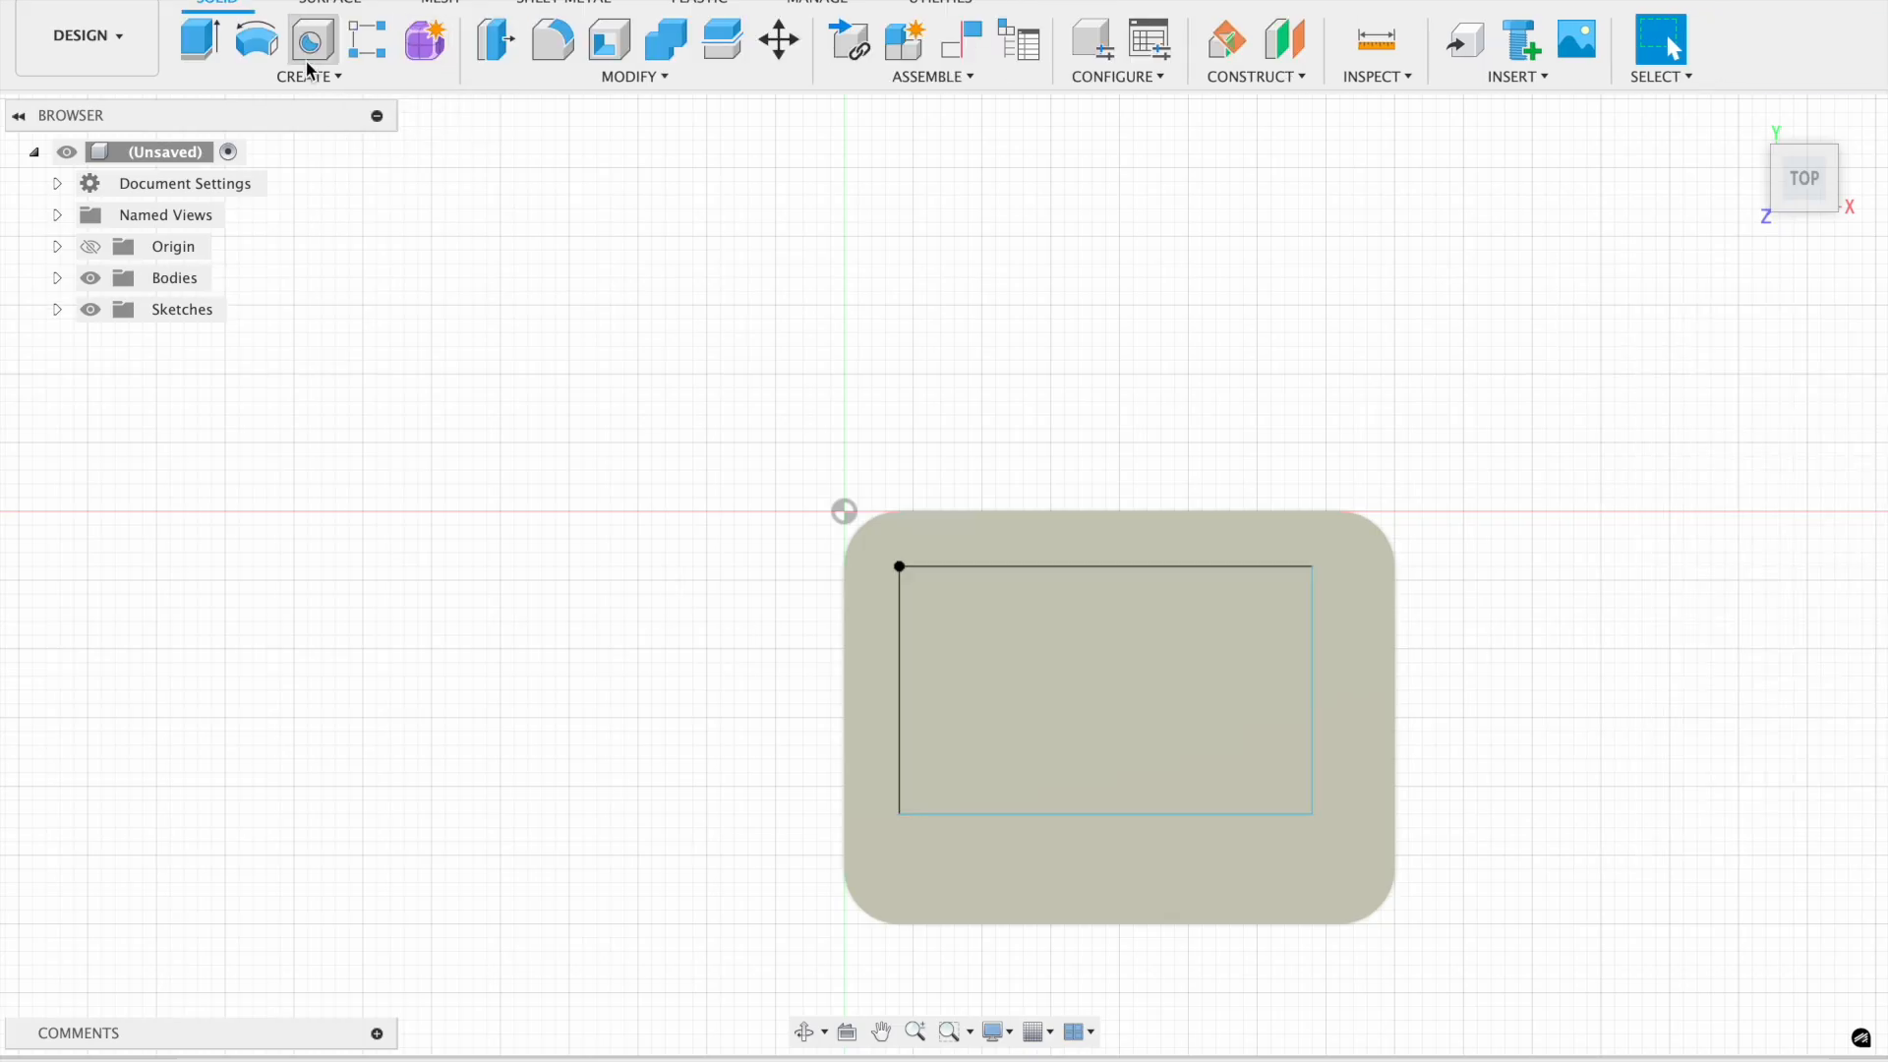
# - Reopen the top-face sketch, Sketch2, and widen the inner rectangle by moving its right edge slightly outward
pyautogui.rightClick(275, 1050)
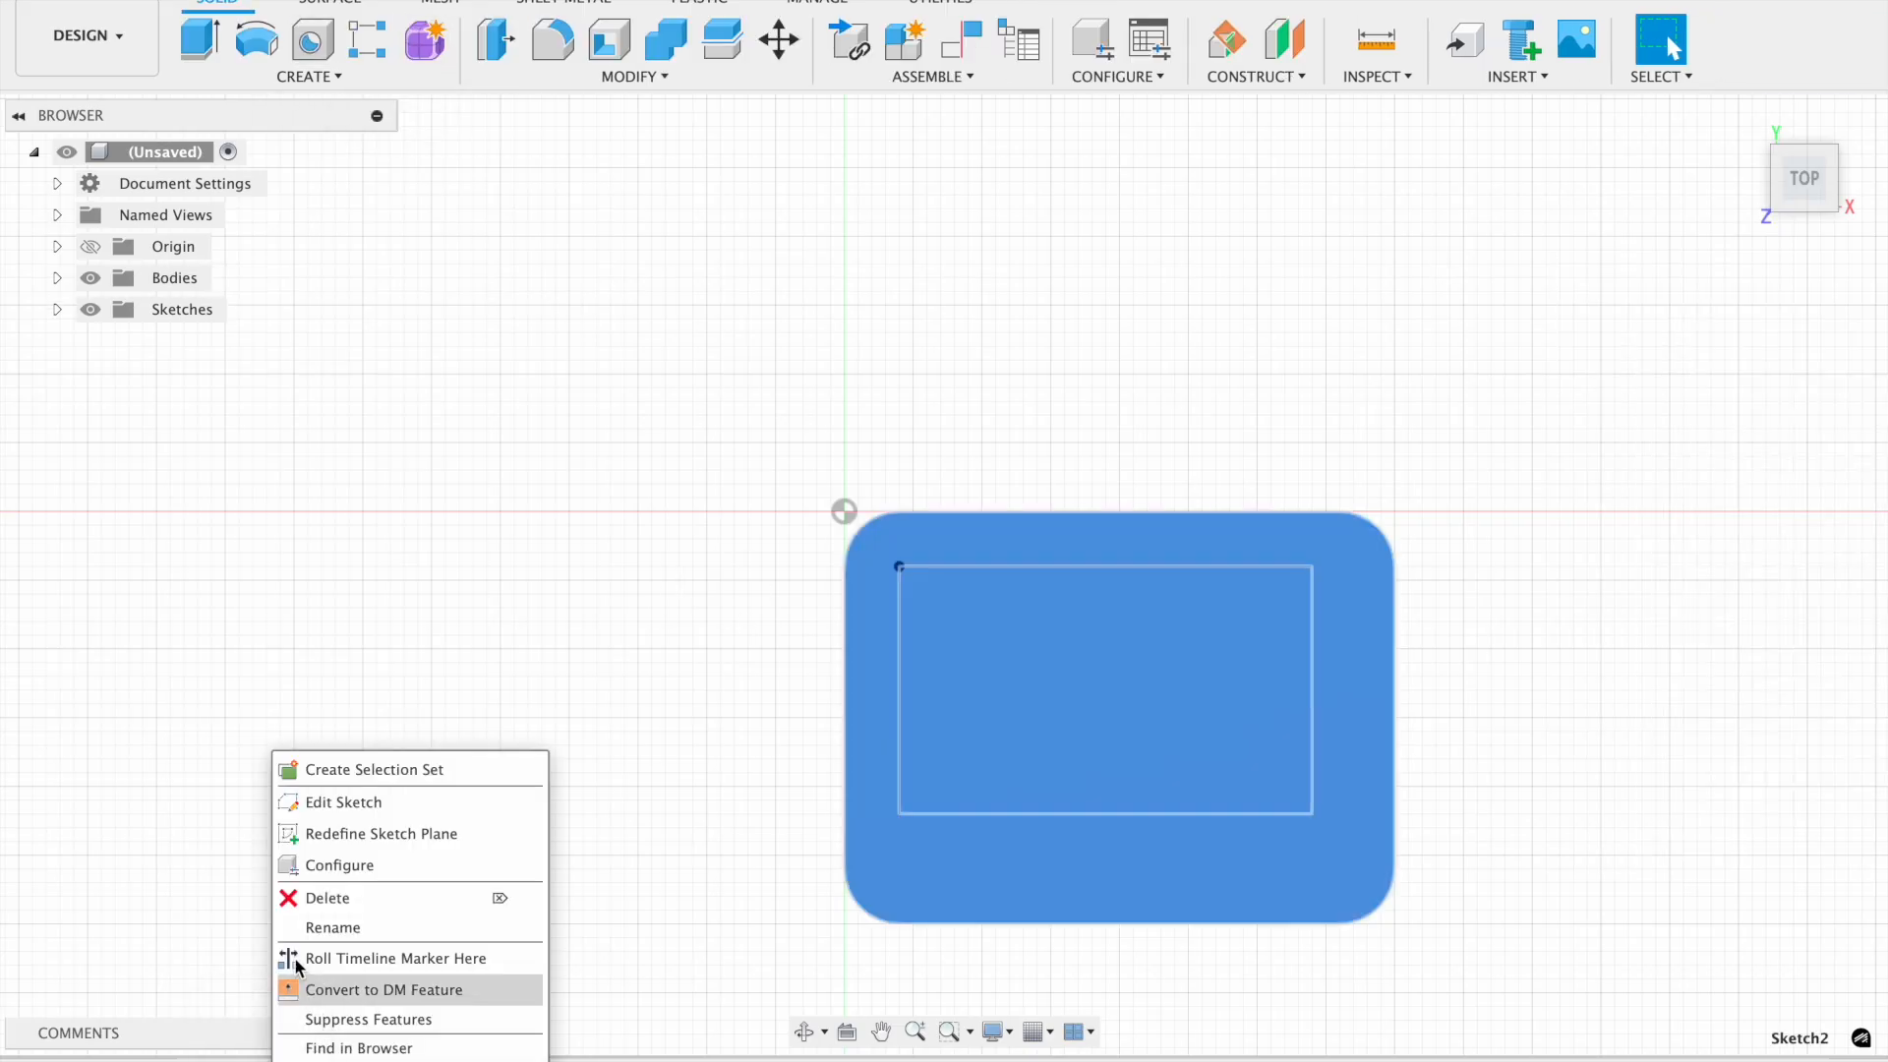
pyautogui.click(316, 797)
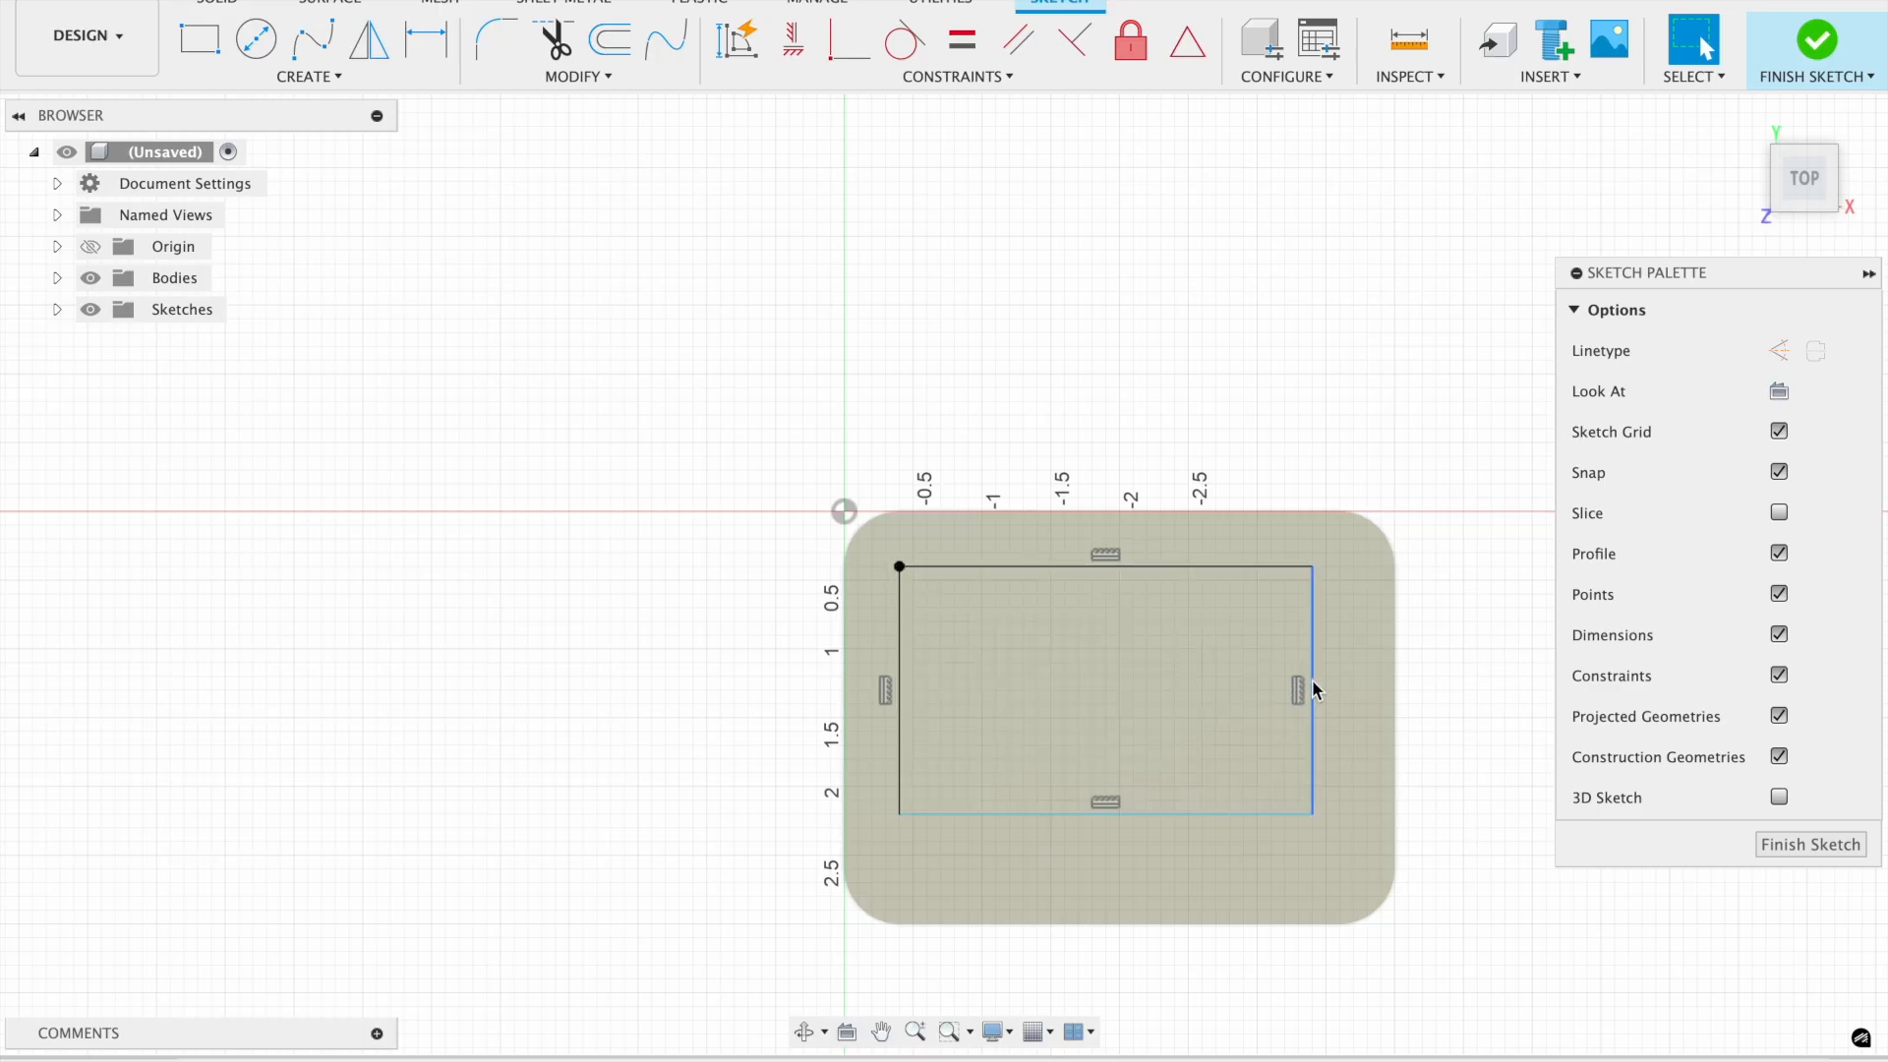
pyautogui.moveTo(1311, 688); pyautogui.dragTo(1326, 688)
# - Try to sketch a circle, including one 0.50 in in diameter, near the block's lower-left corner and undo it
pyautogui.press('c')
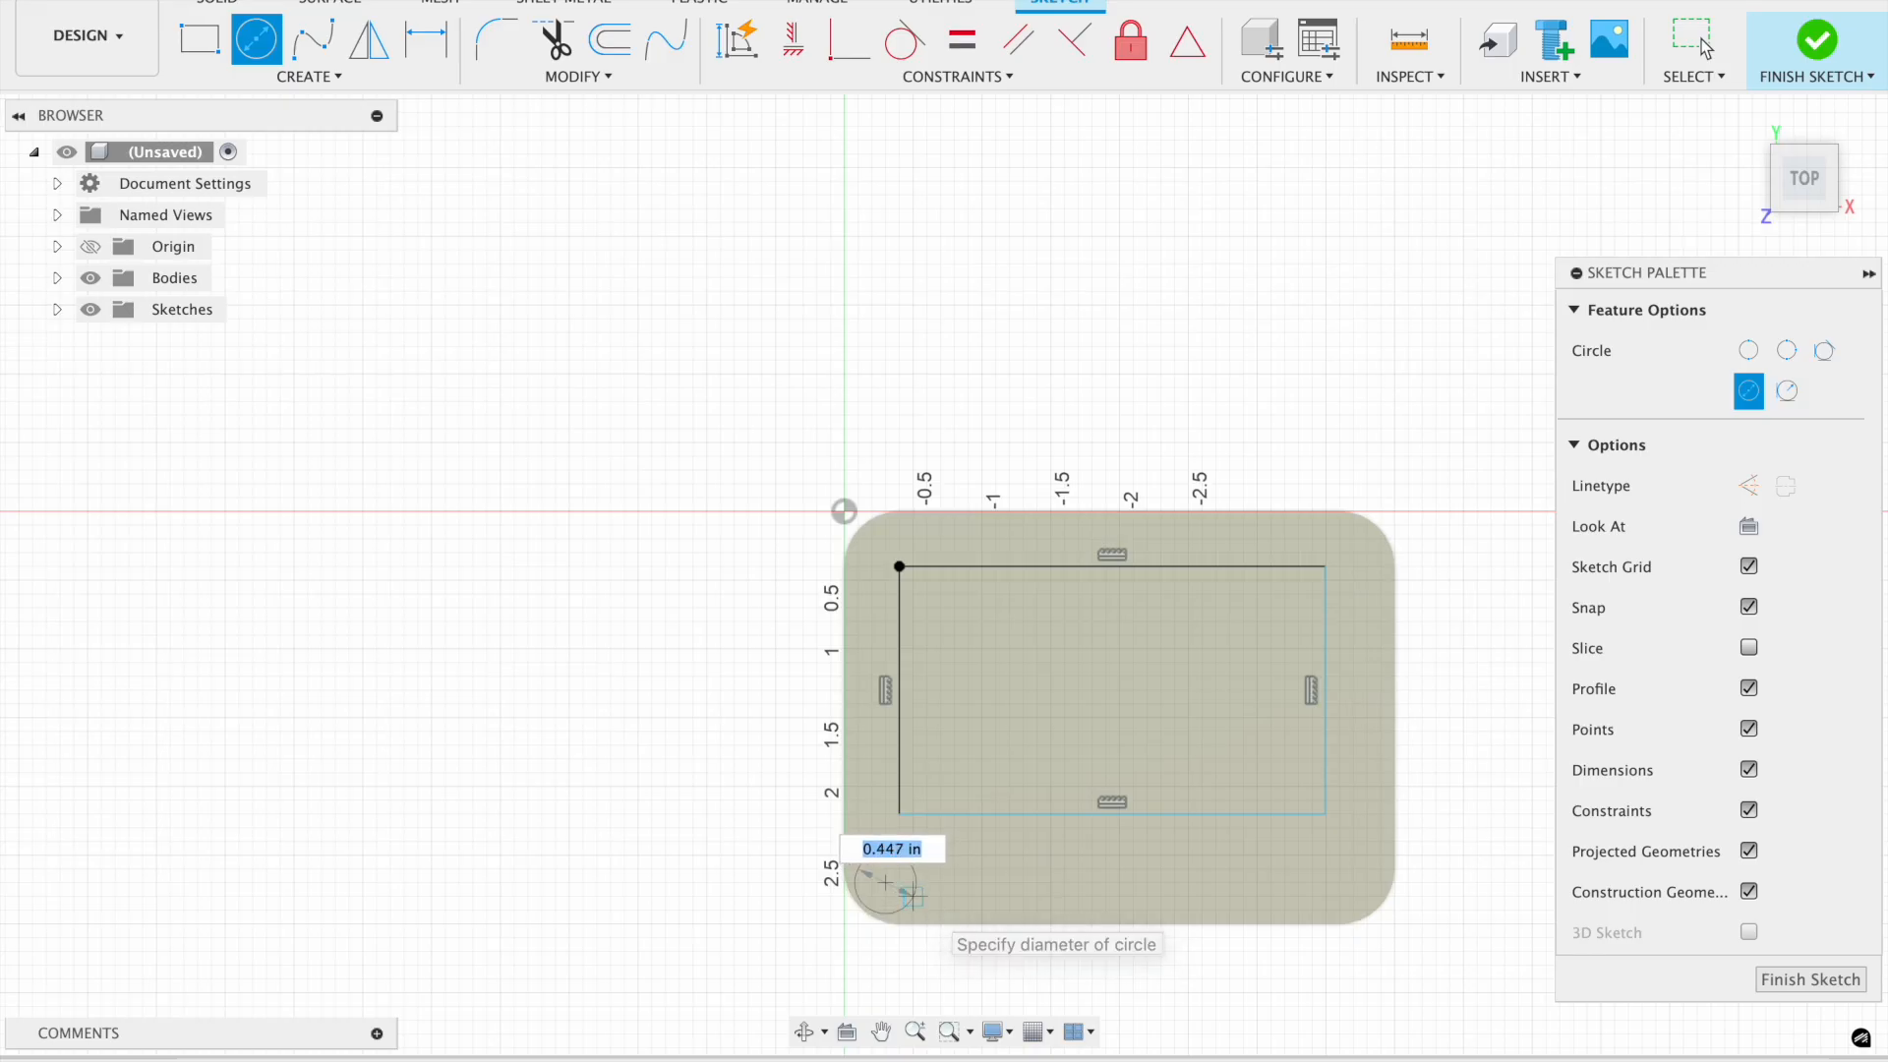
pyautogui.click(916, 900)
pyautogui.press('Escape')
pyautogui.press('super+z')
pyautogui.click(251, 45)
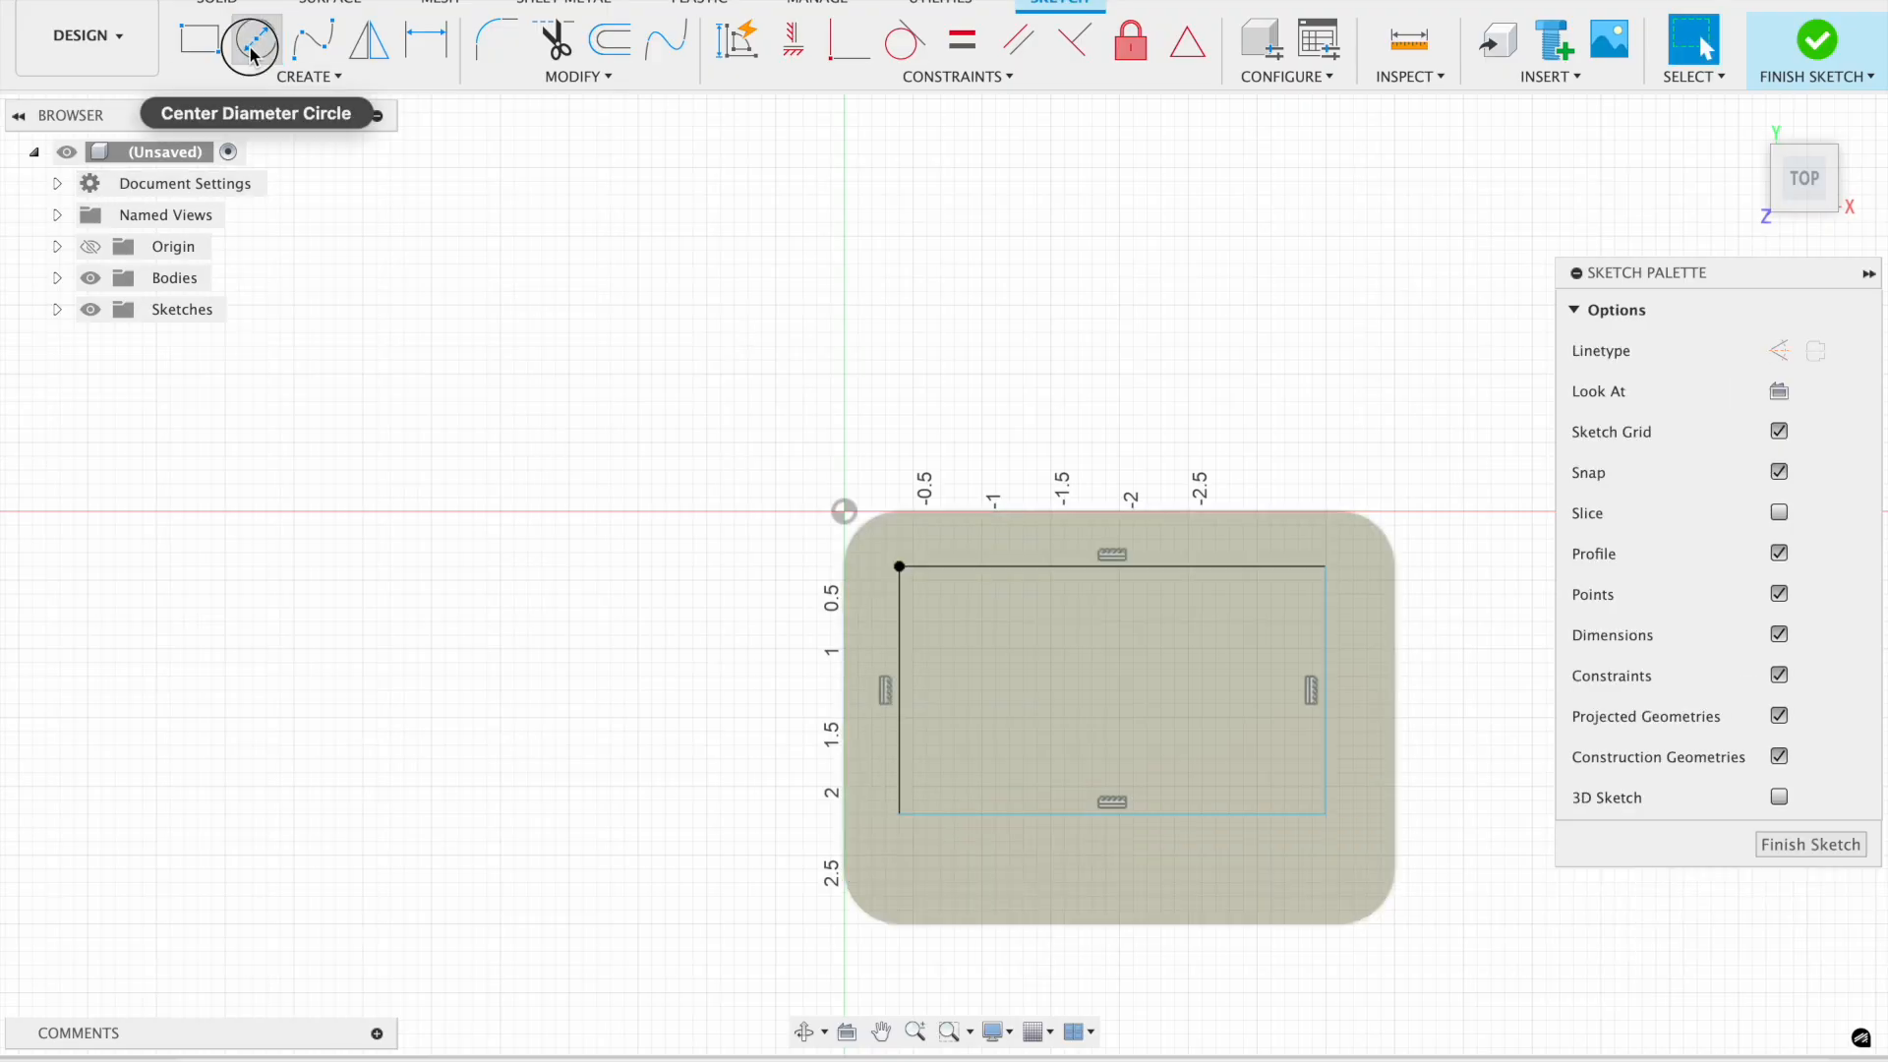
pyautogui.click(886, 883)
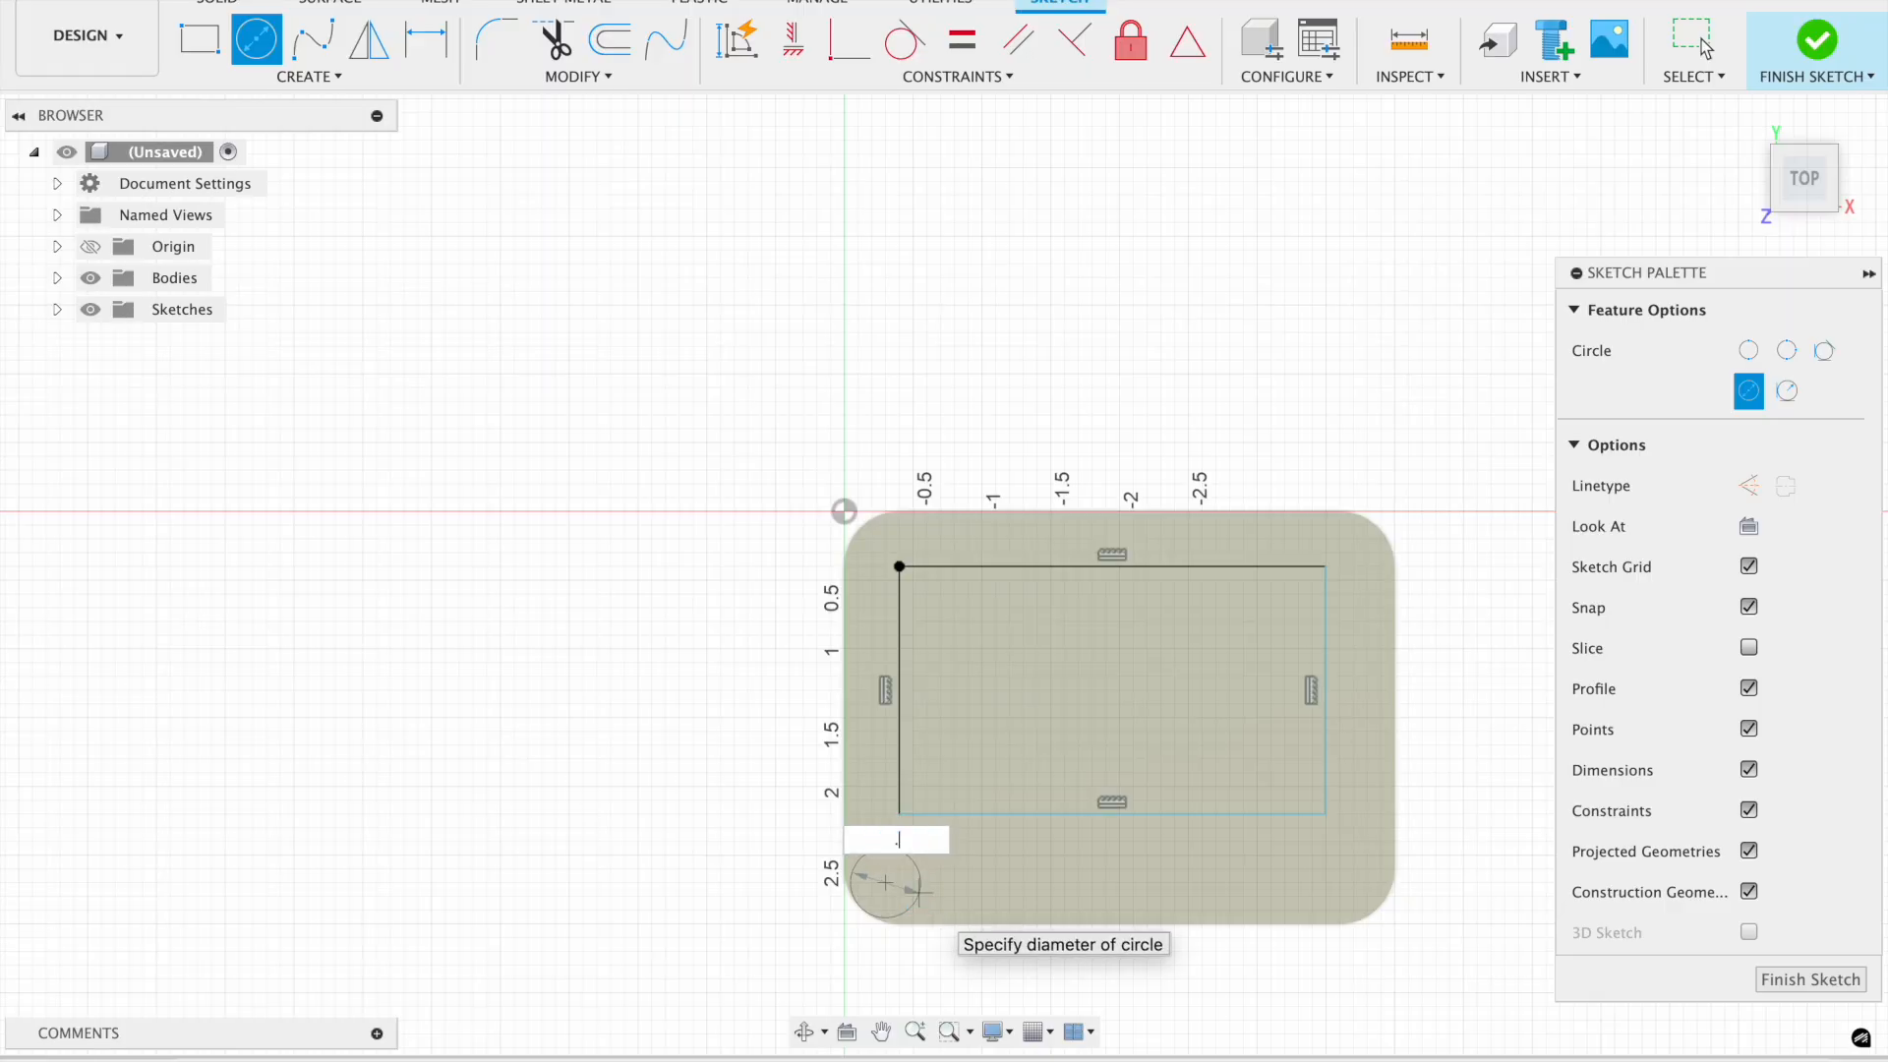
pyautogui.press('Return')
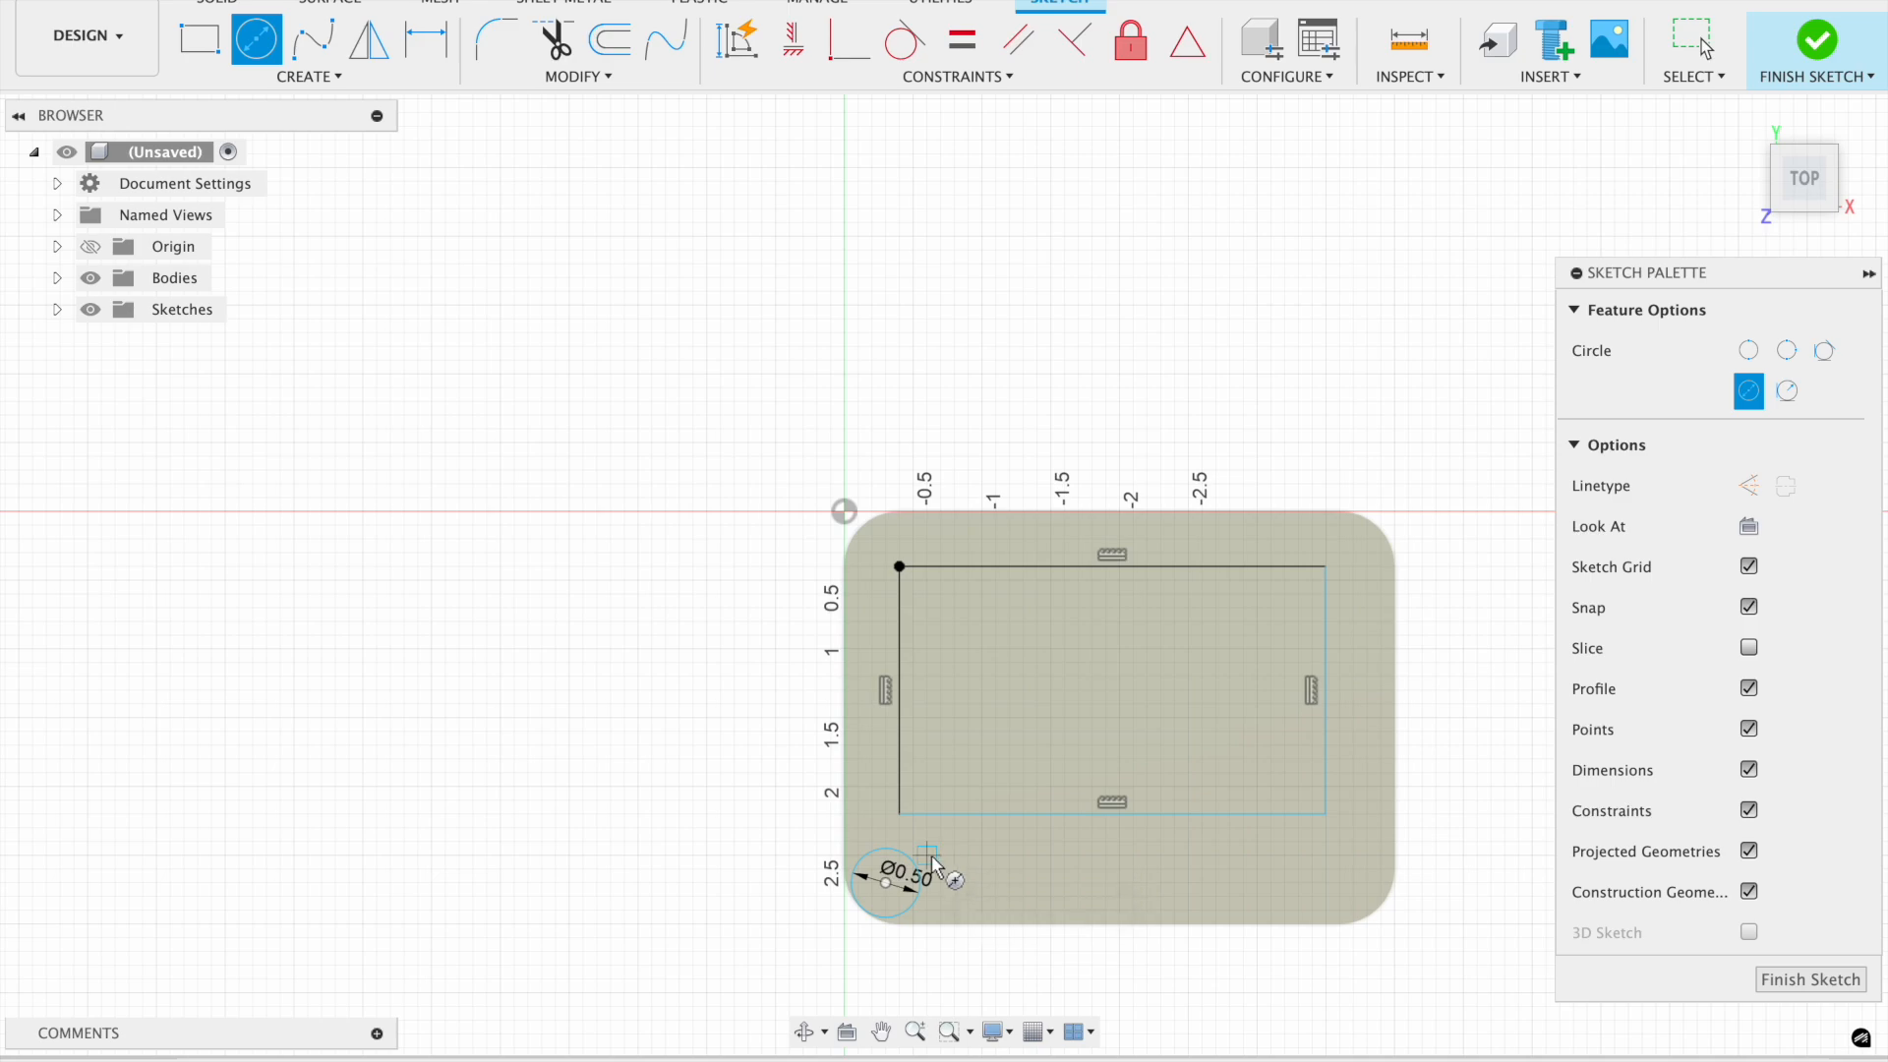
pyautogui.press('Escape')
pyautogui.press('super+z')
# - Sketch a circle about 0.66 in across near the block's lower-left corner and move its center 0.10 in right and 0.10 in down
pyautogui.press('c')
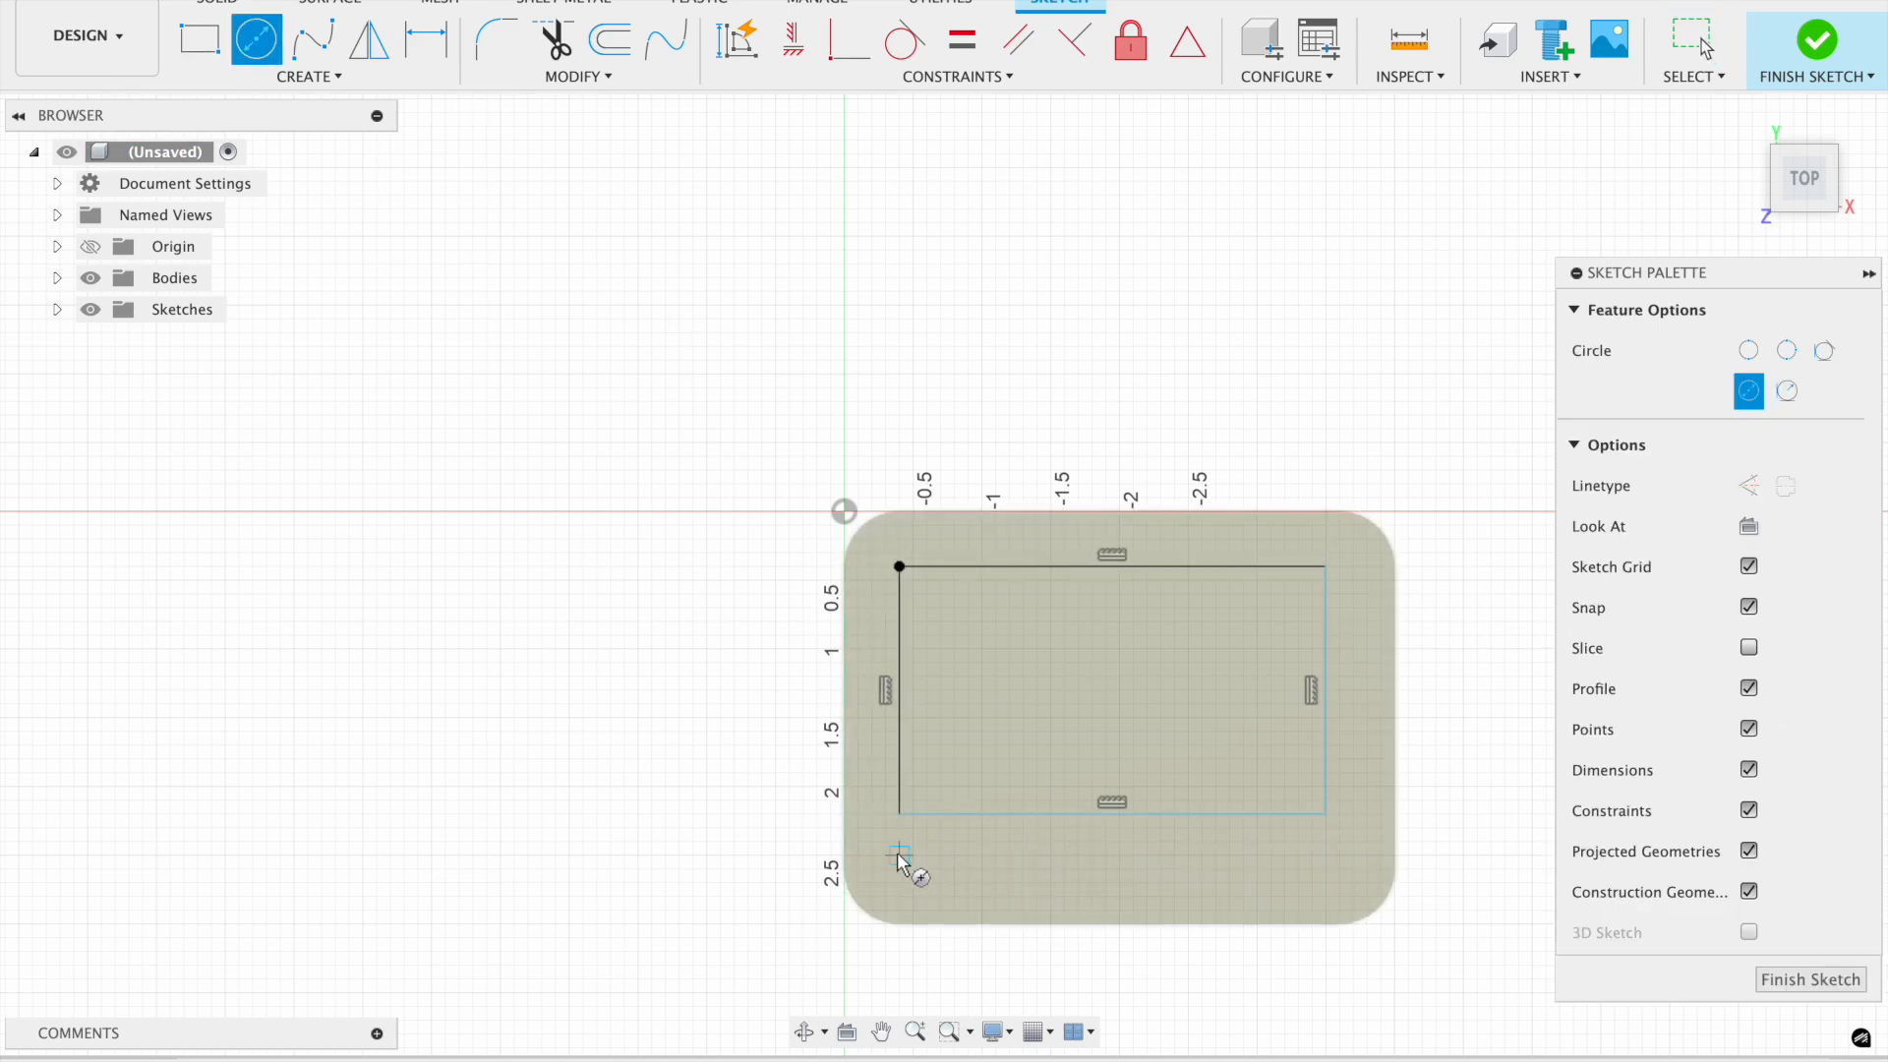
pyautogui.click(919, 888)
pyautogui.click(578, 76)
pyautogui.click(511, 362)
pyautogui.click(887, 861)
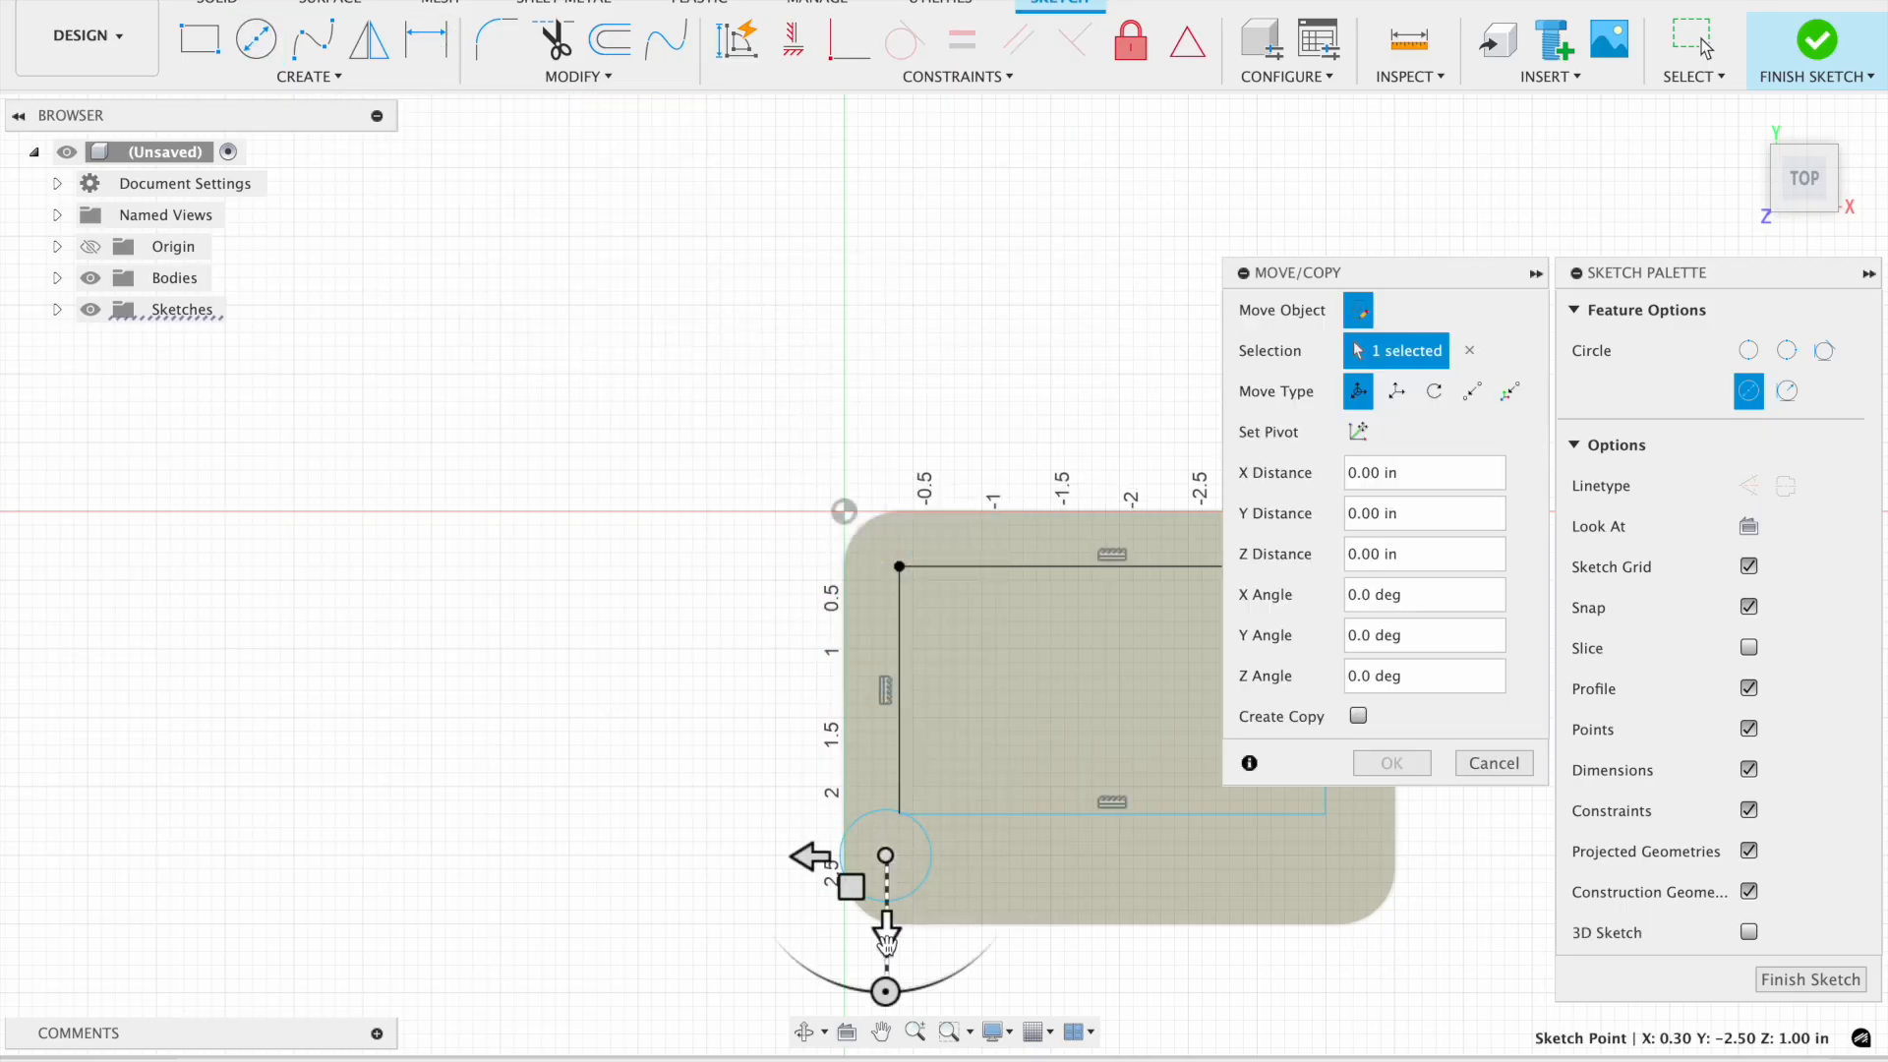
pyautogui.moveTo(886, 934); pyautogui.dragTo(886, 952)
pyautogui.moveTo(809, 866); pyautogui.dragTo(828, 871)
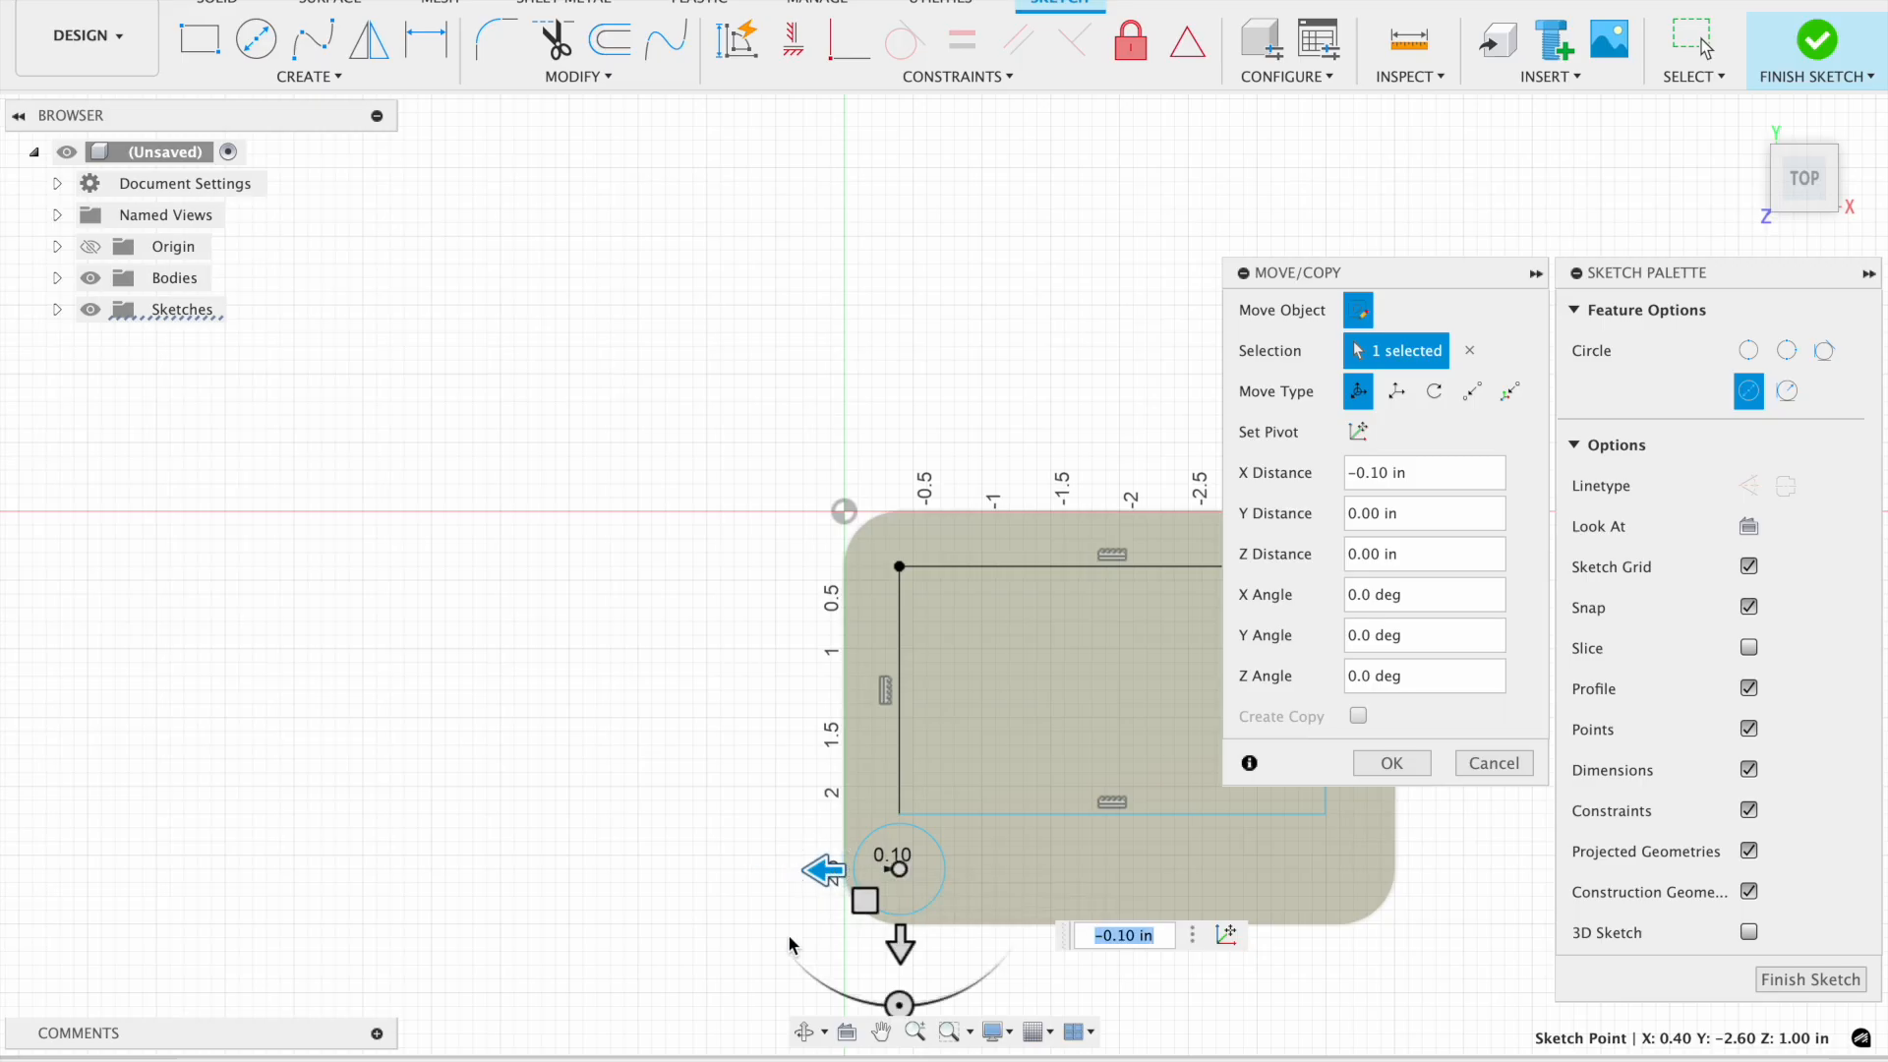
pyautogui.press('Return')
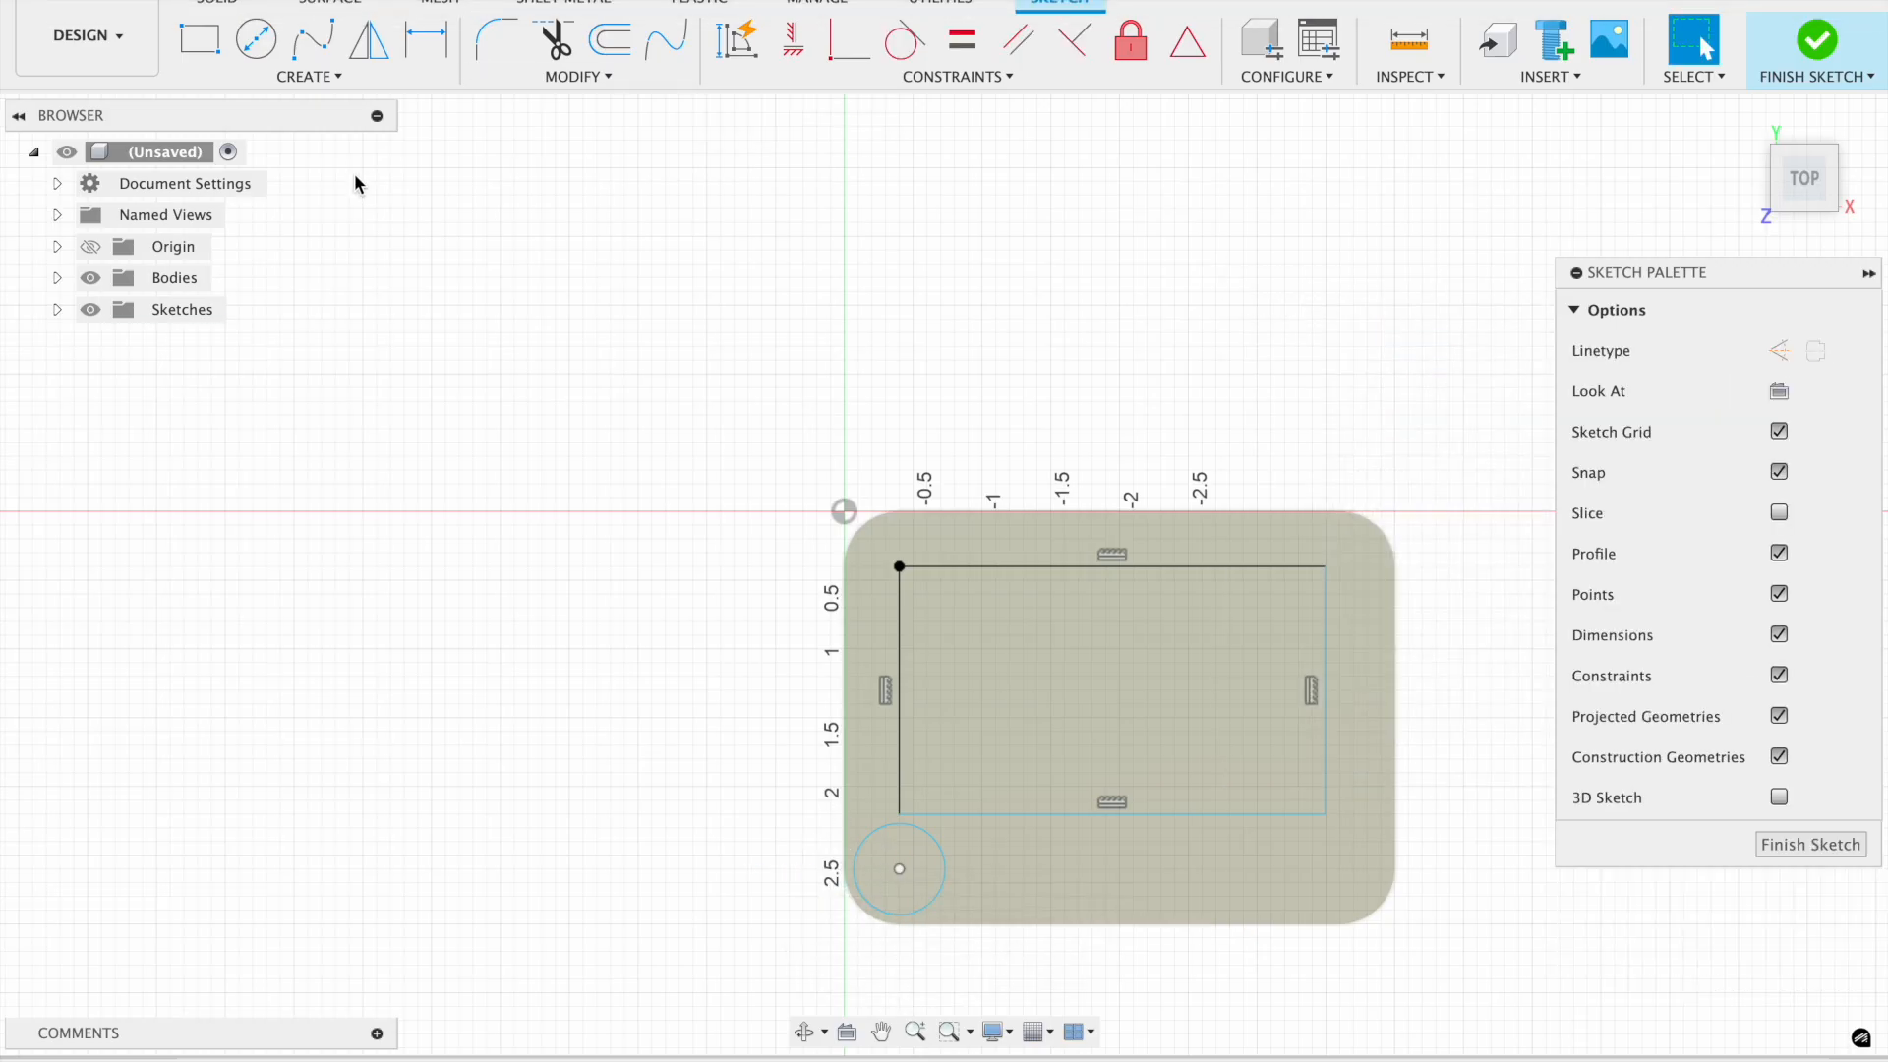
# - Draw a 3 in vertical construction line between the midpoints of the block's top and bottom edges
pyautogui.click(314, 80)
pyautogui.click(287, 100)
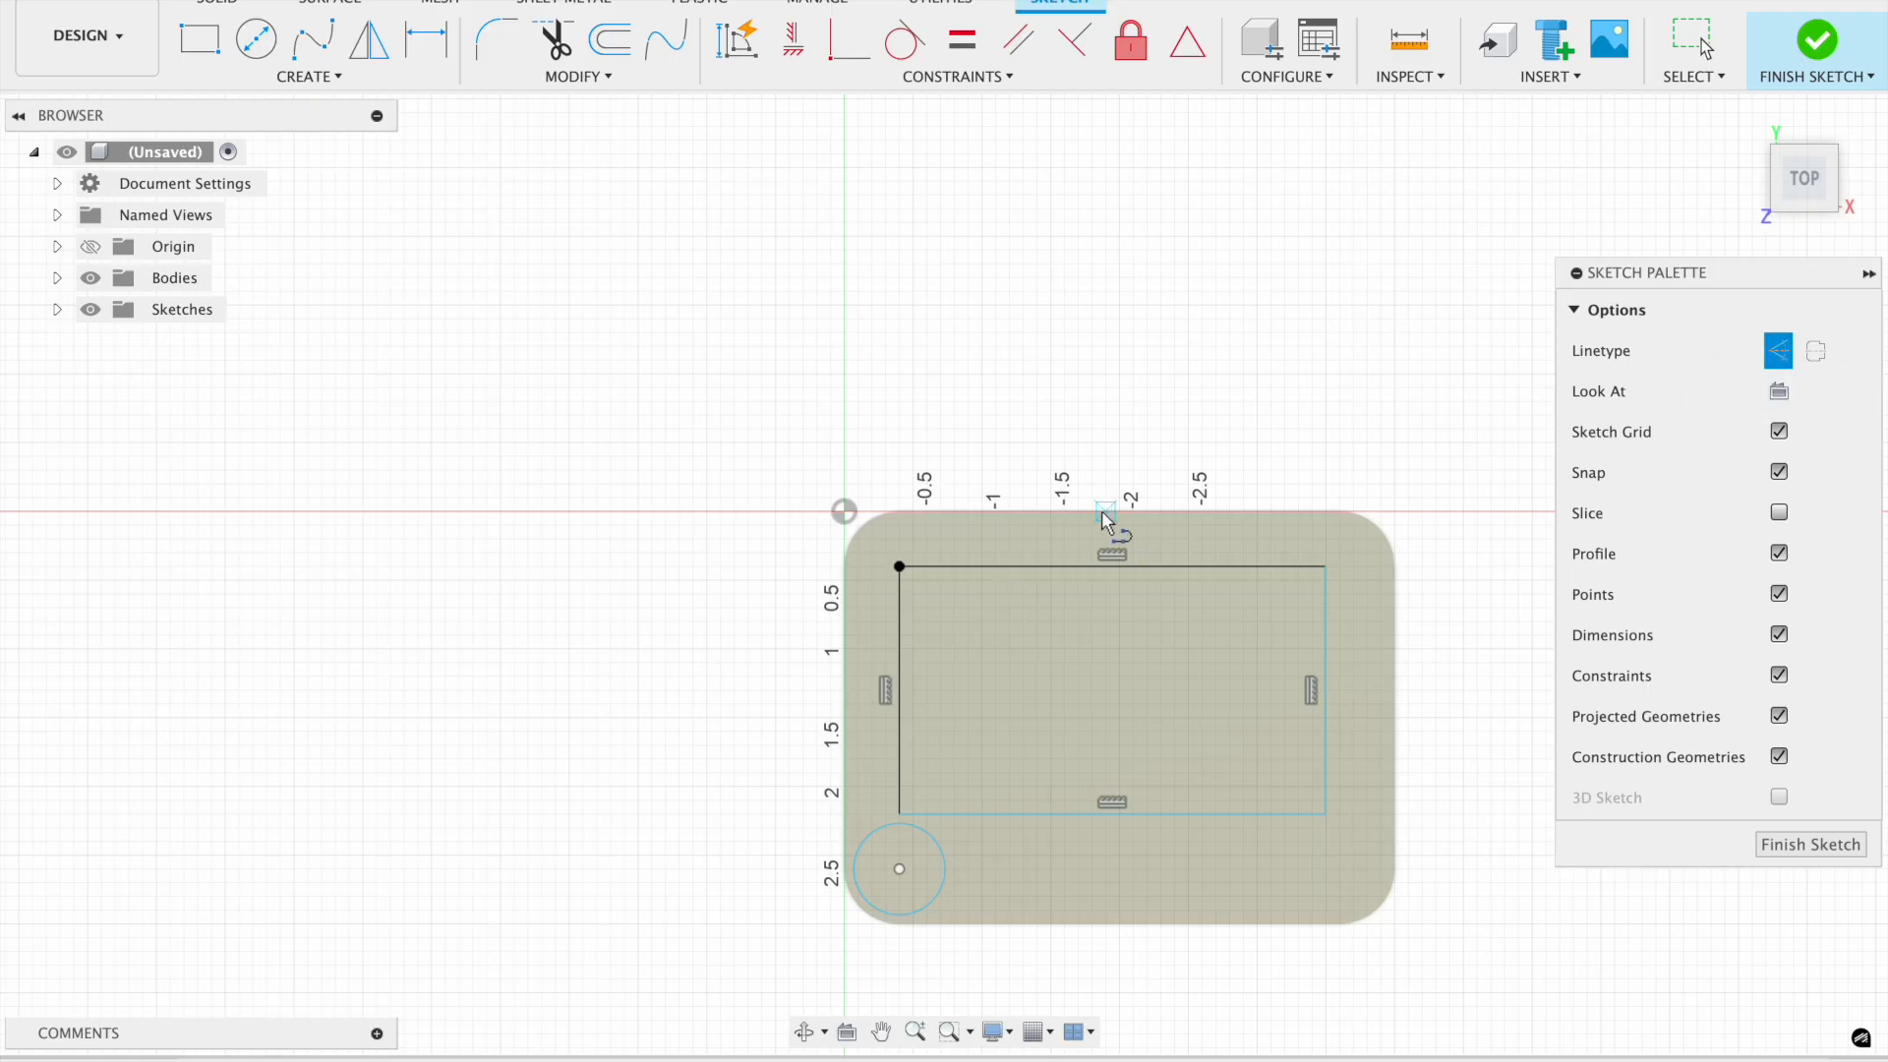
pyautogui.click(1118, 514)
pyautogui.click(1126, 922)
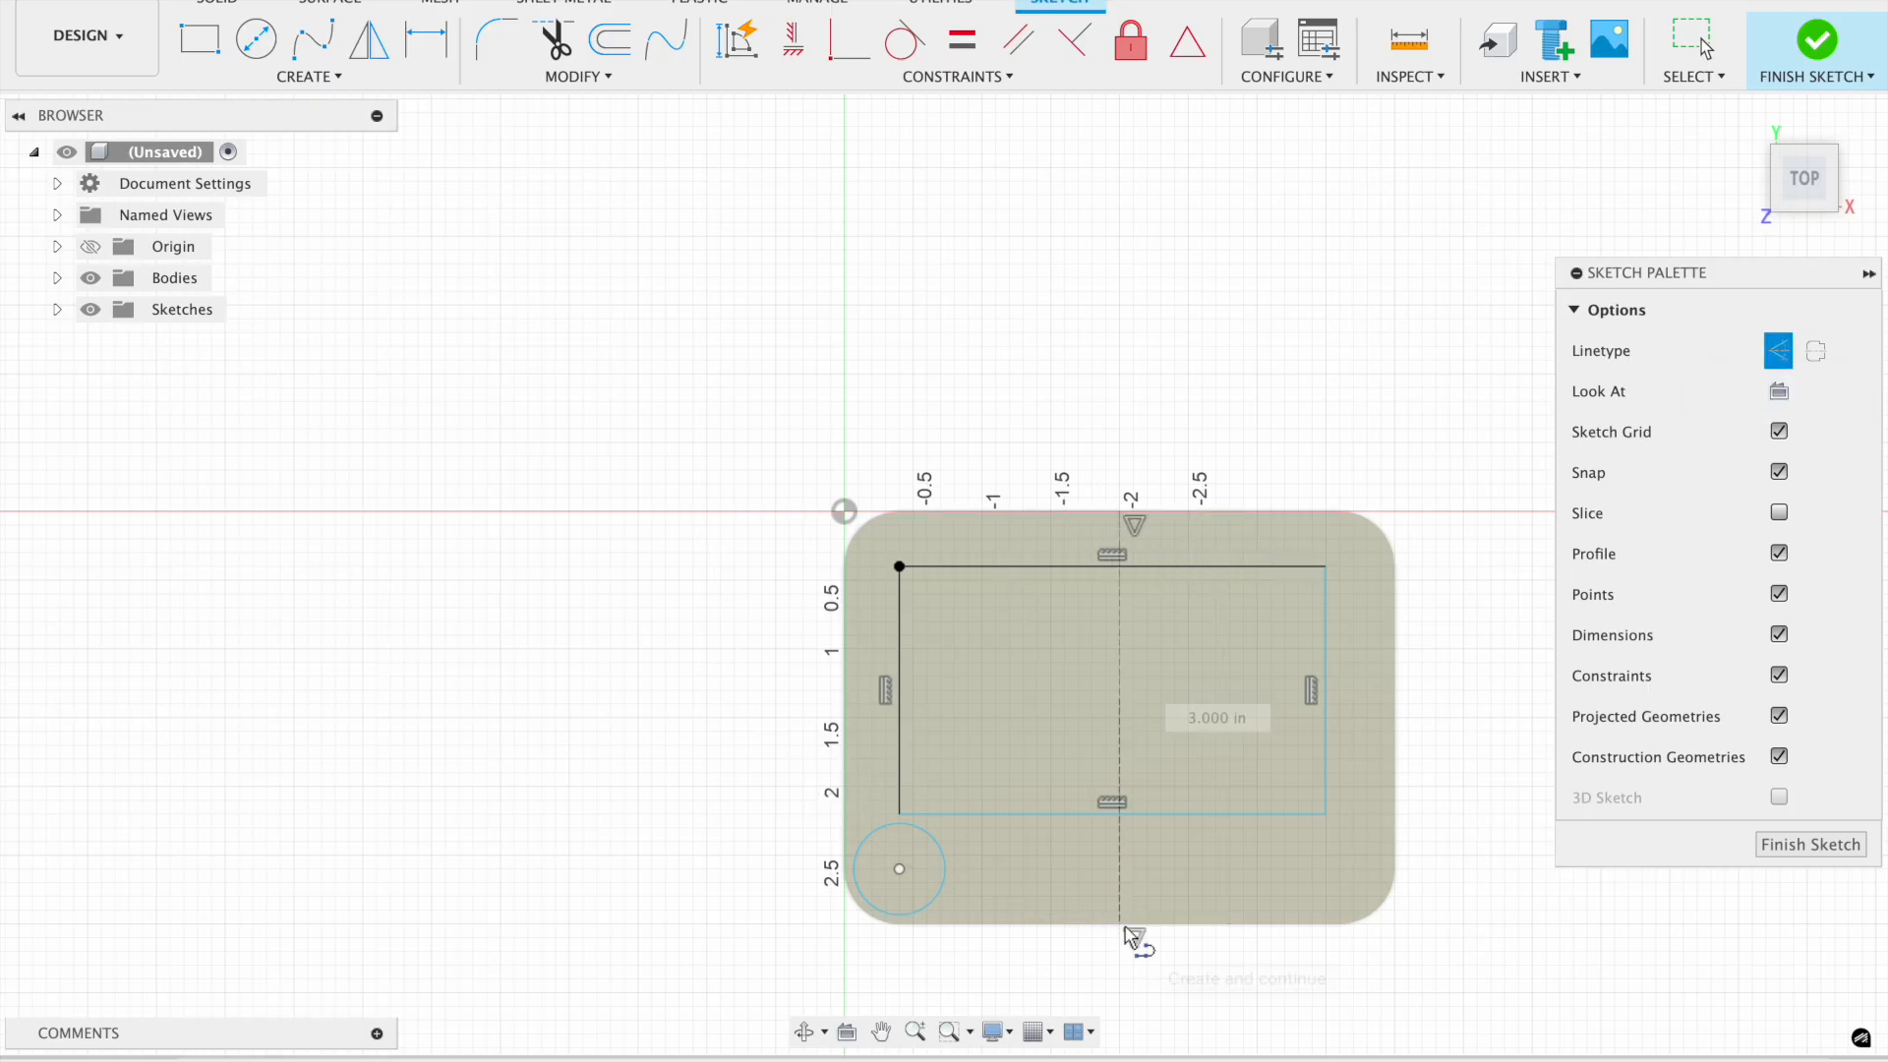
# - Mirror the lower-left circle across the vertical construction line and finish the sketch
pyautogui.click(370, 42)
pyautogui.click(951, 874)
pyautogui.click(1393, 346)
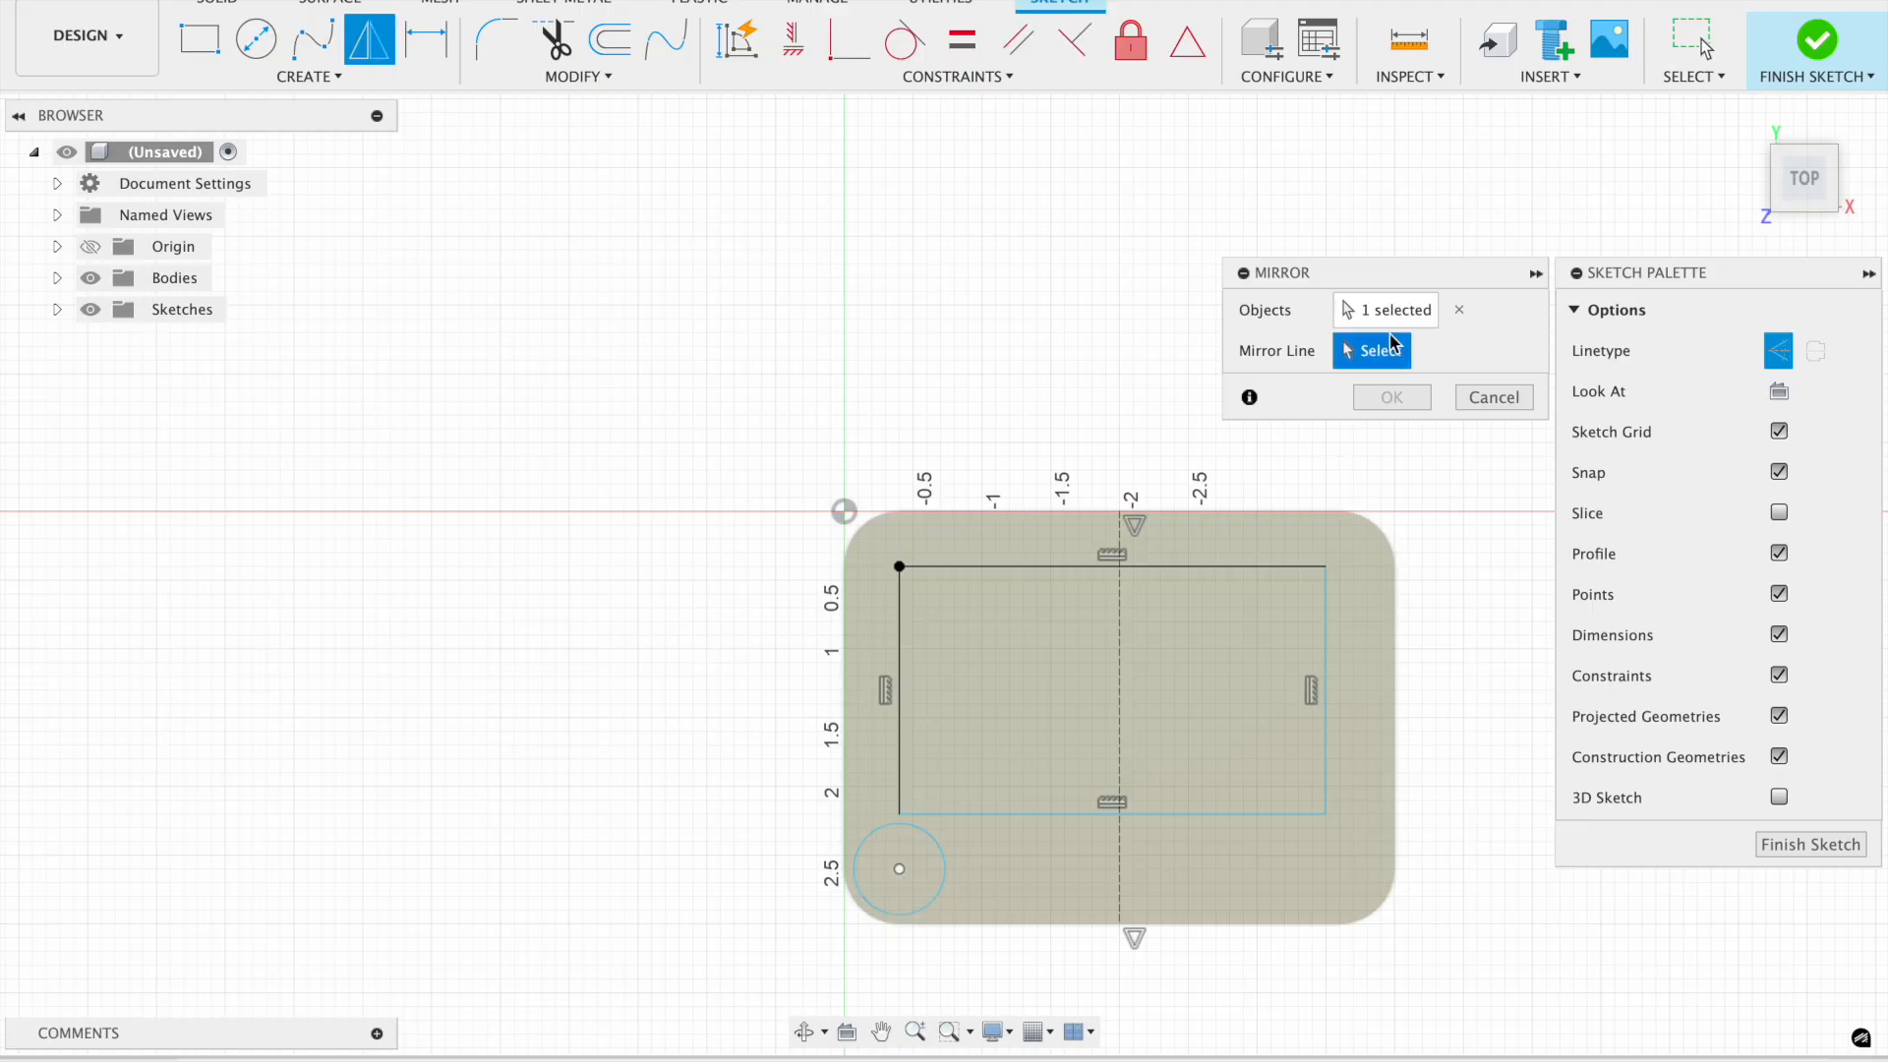
pyautogui.click(1120, 657)
pyautogui.click(1393, 397)
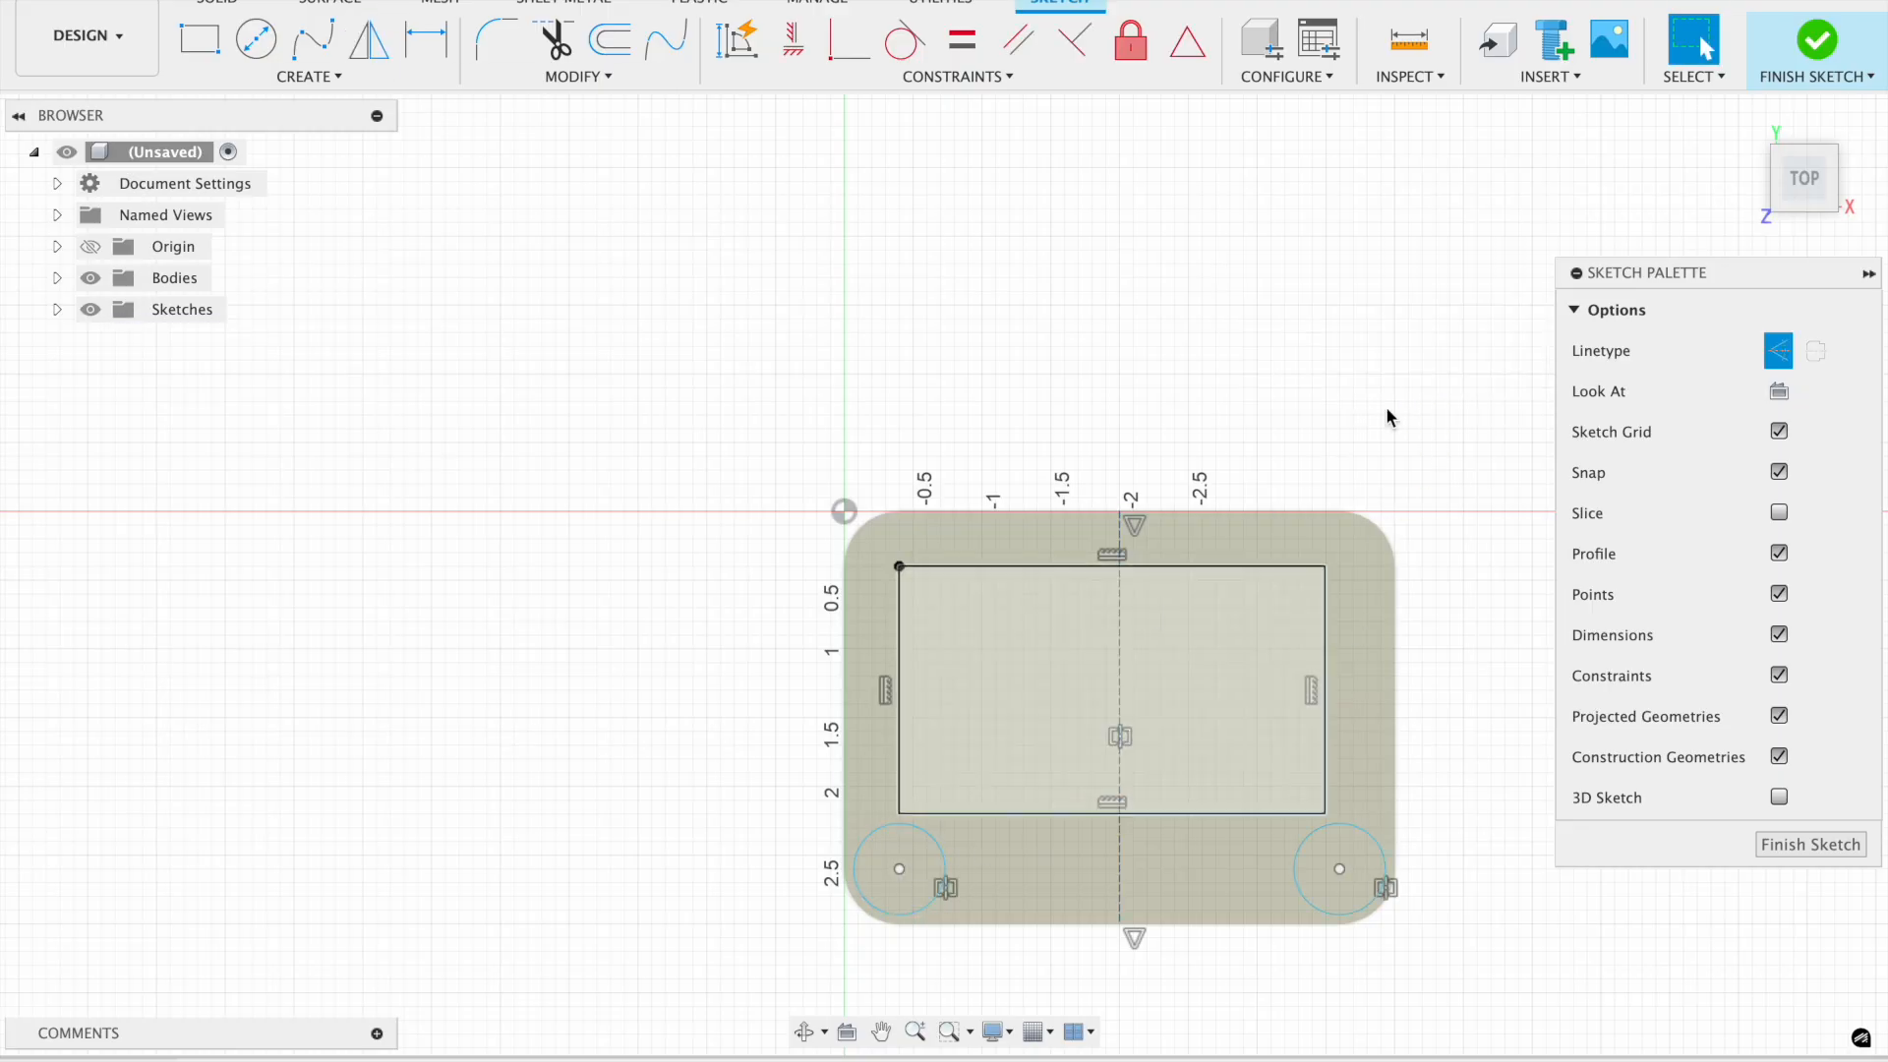
pyautogui.click(1814, 39)
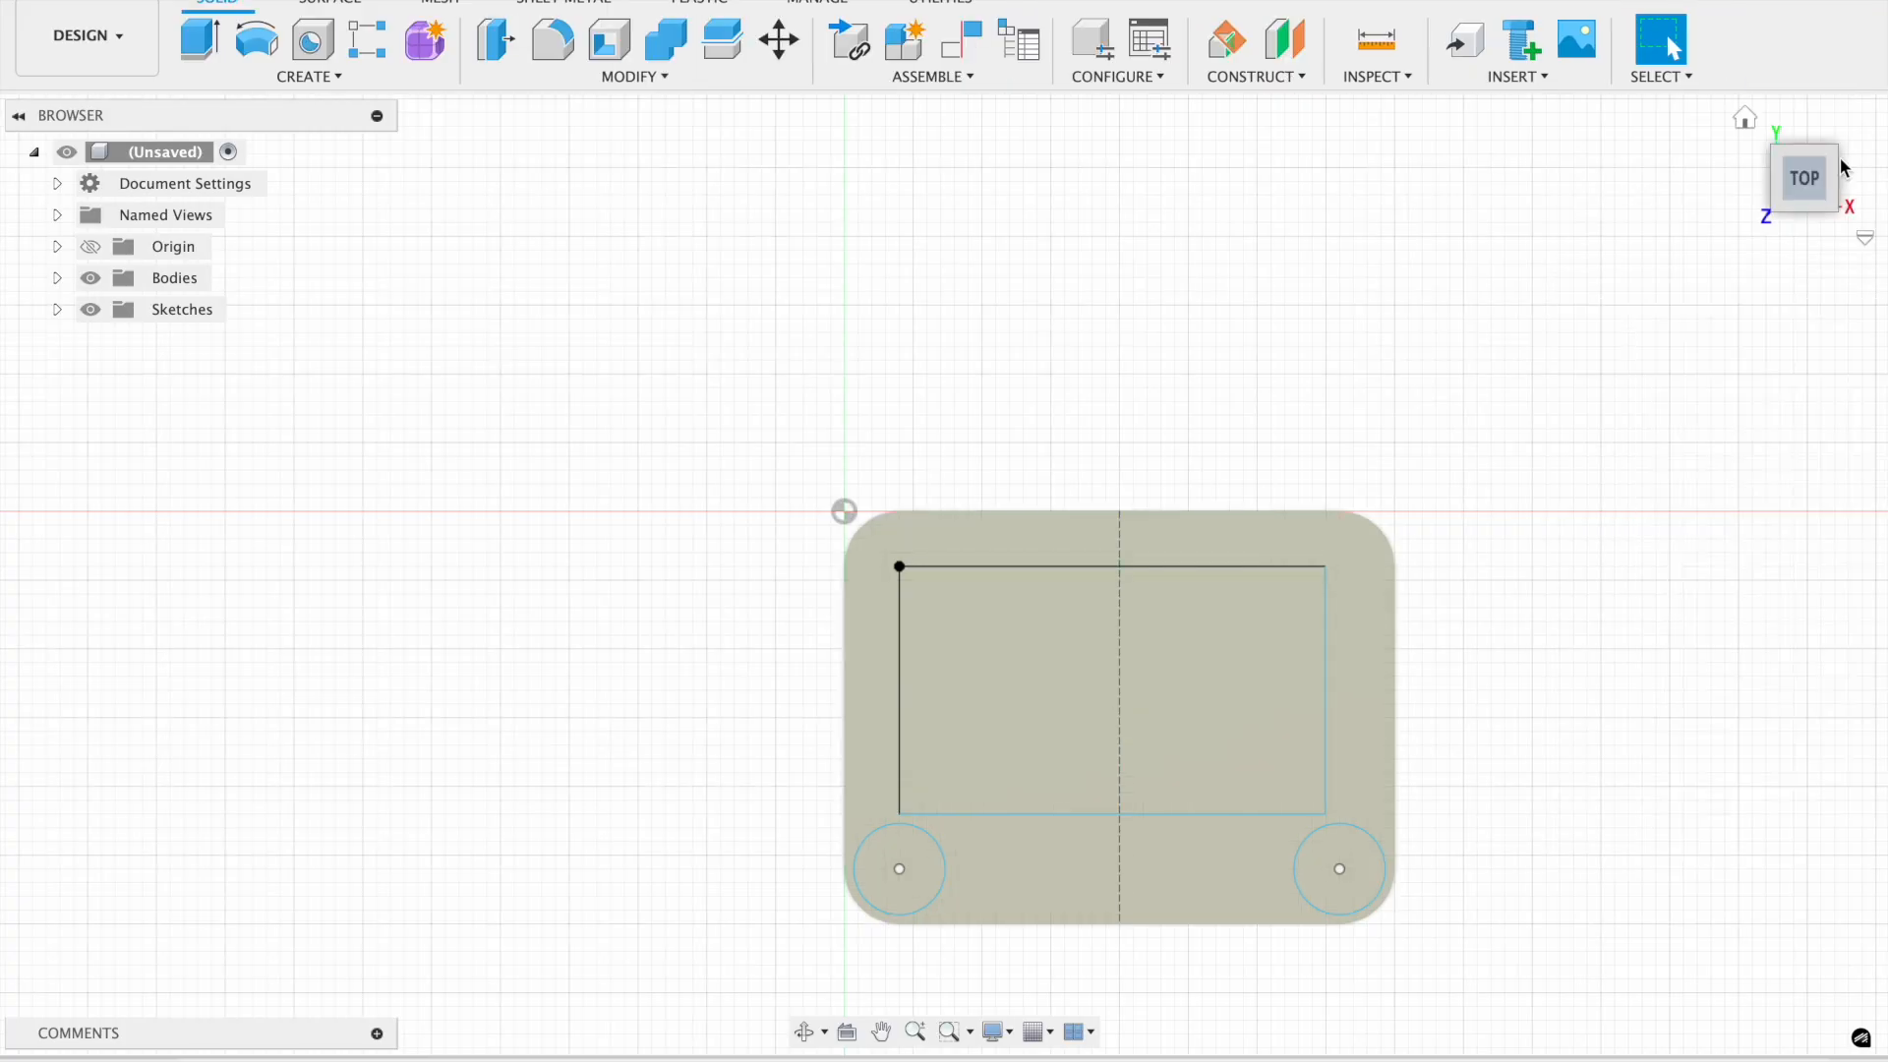
# - Extrude both corner circles upward from the block's top face as short cylinders
pyautogui.click(1743, 123)
pyautogui.click(516, 438)
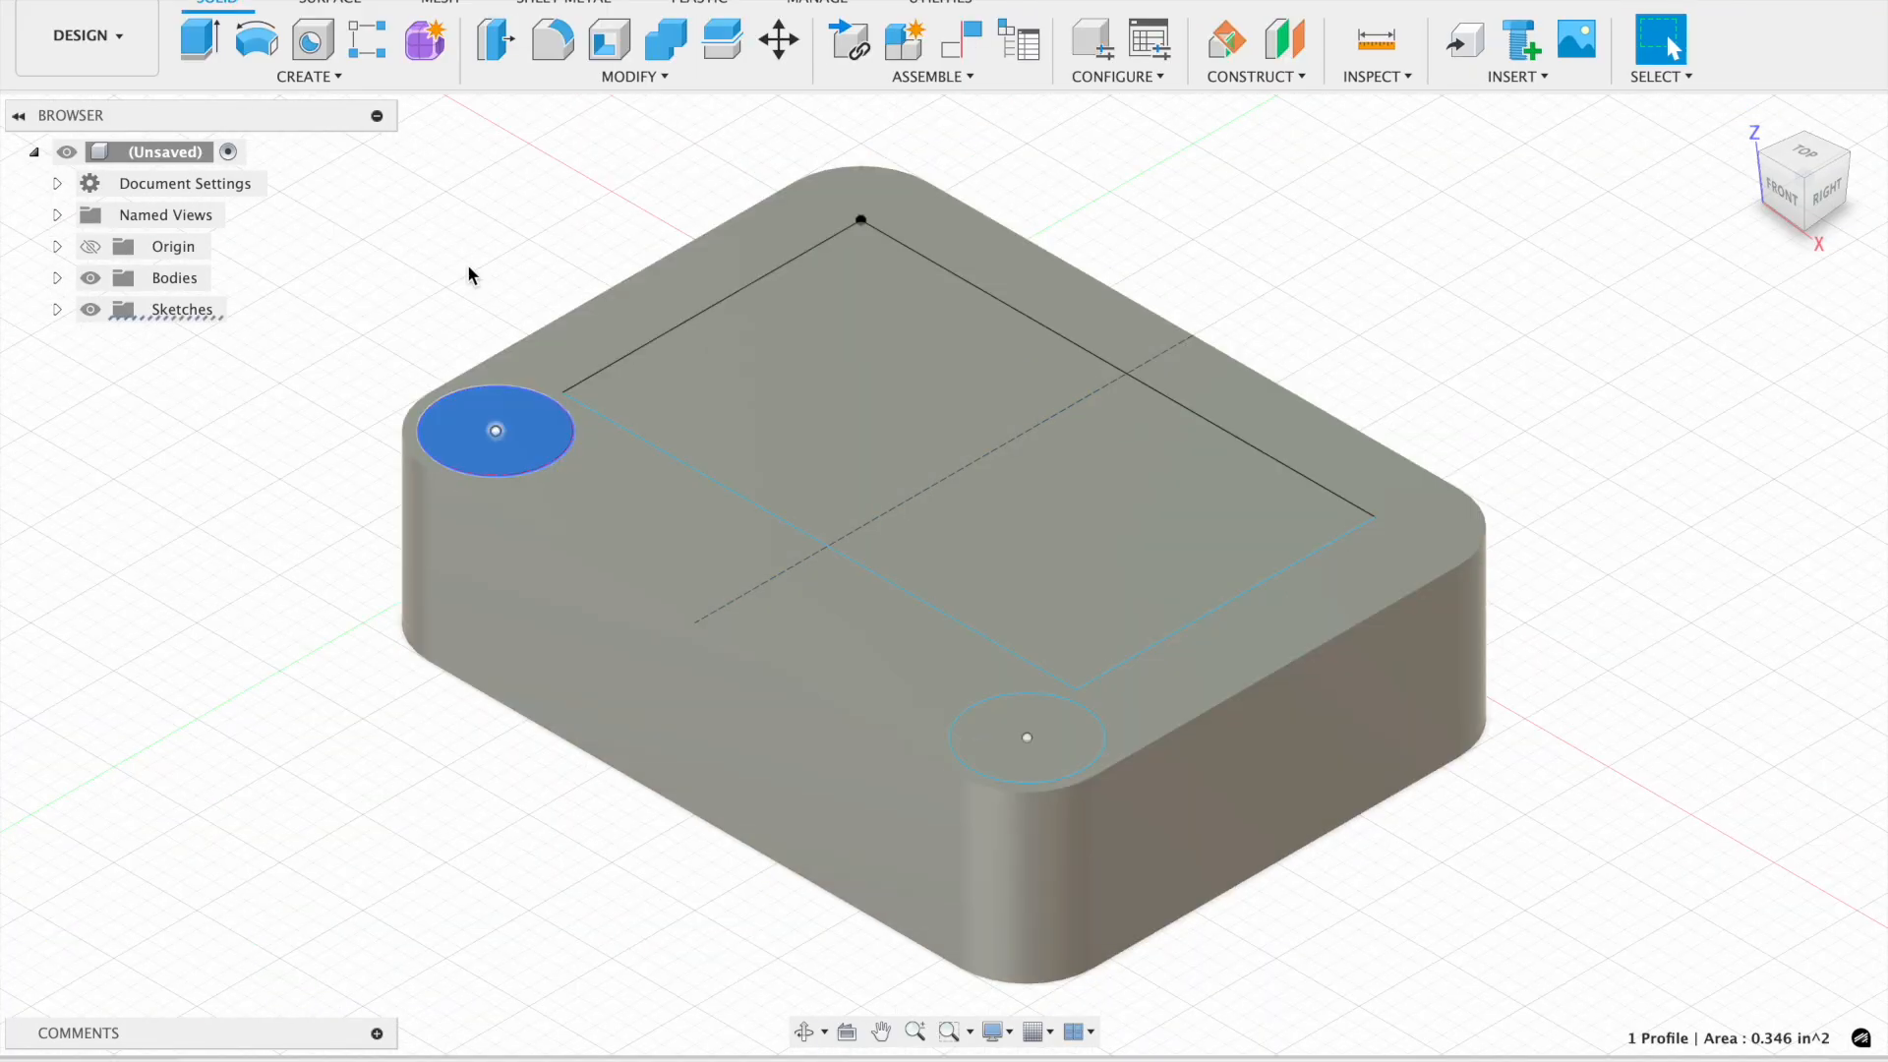
pyautogui.click(200, 40)
pyautogui.click(1051, 762)
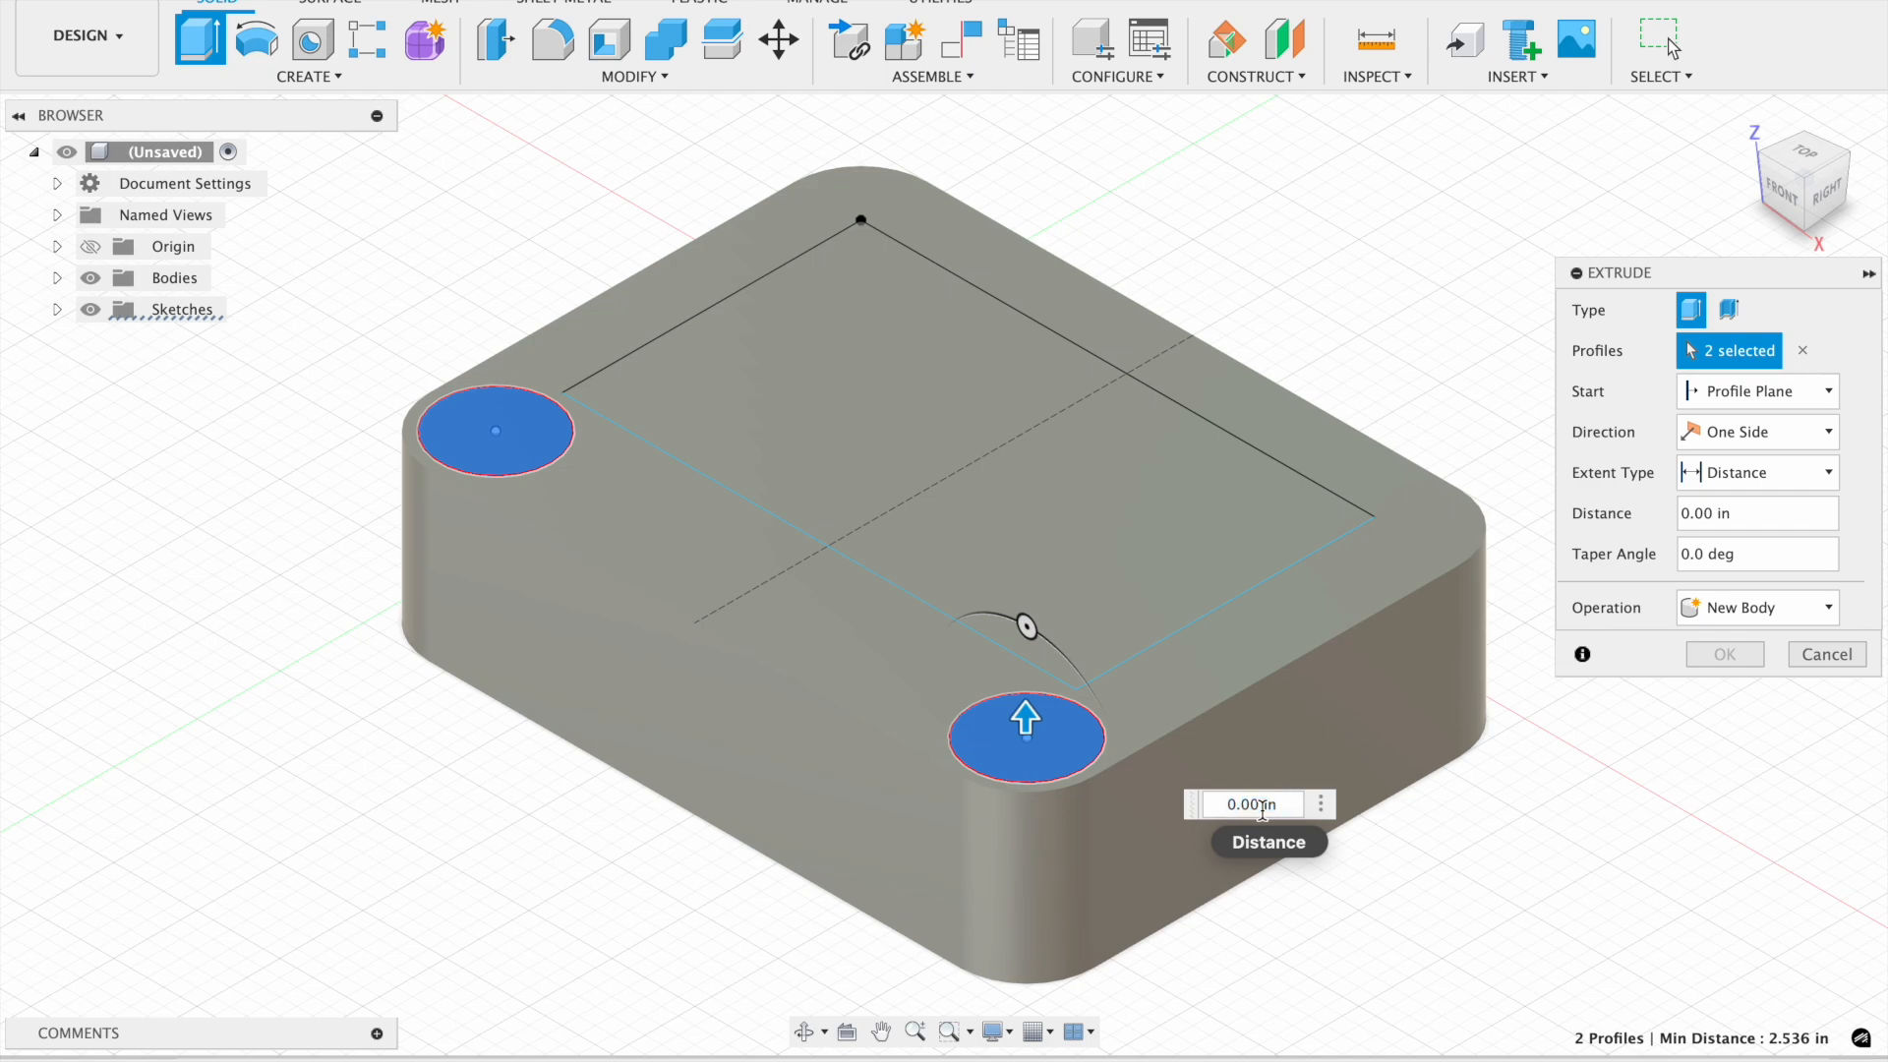
pyautogui.press('Return')
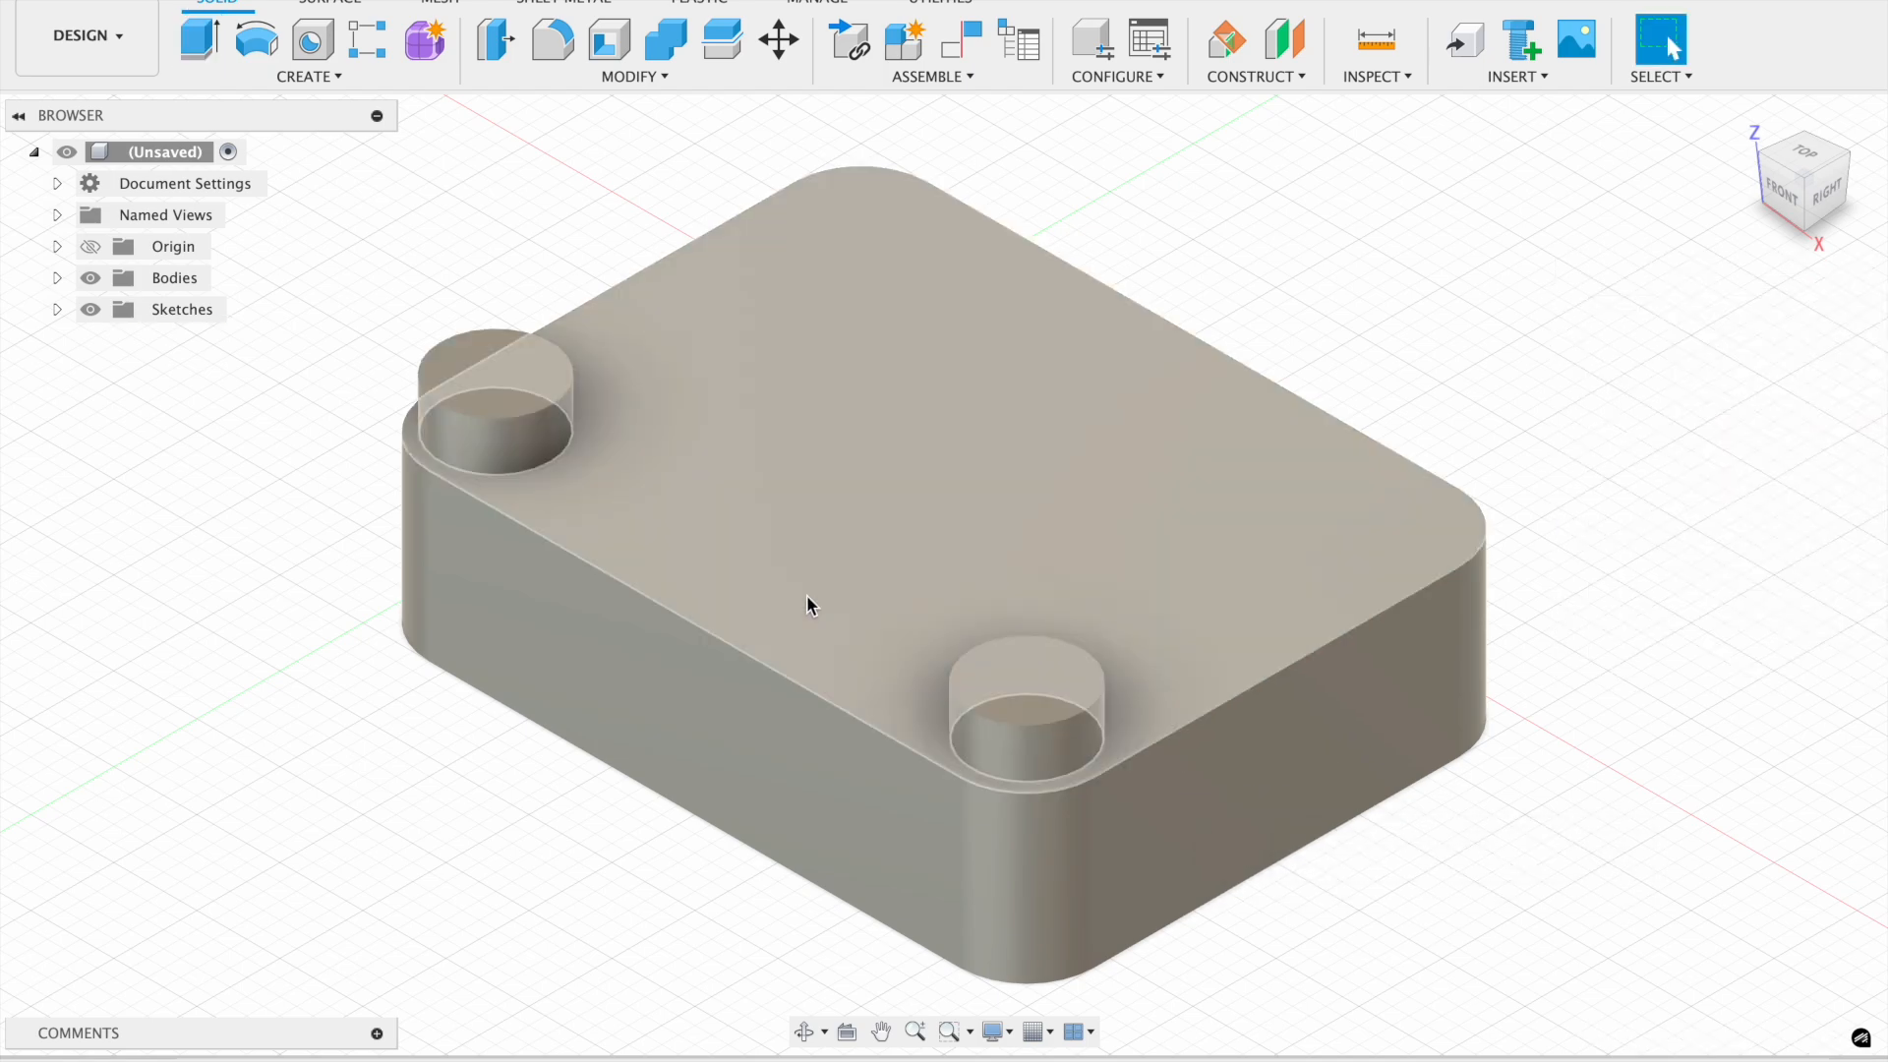
# - Show Sketch2 again and extrude the inner rectangle down into the block as a shallow recess
pyautogui.click(57, 309)
pyautogui.click(114, 372)
pyautogui.click(961, 462)
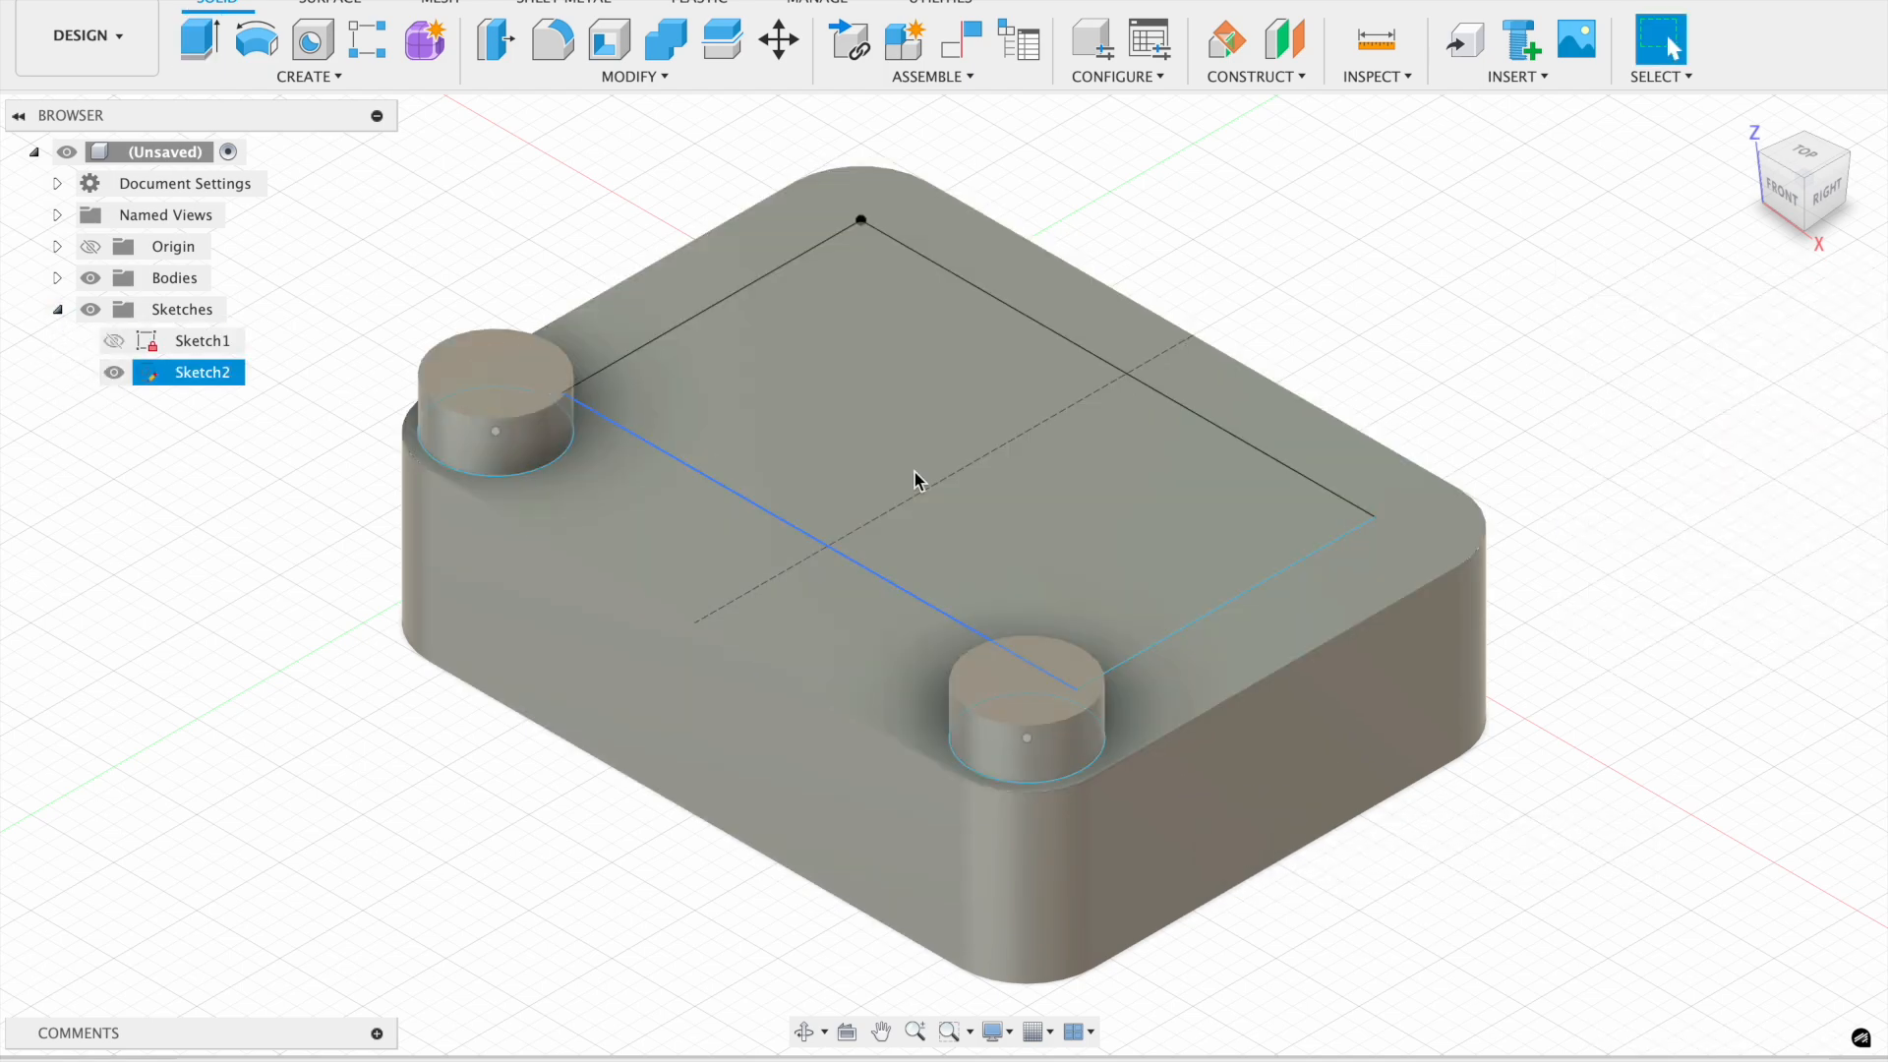
pyautogui.rightClick(959, 458)
pyautogui.click(946, 630)
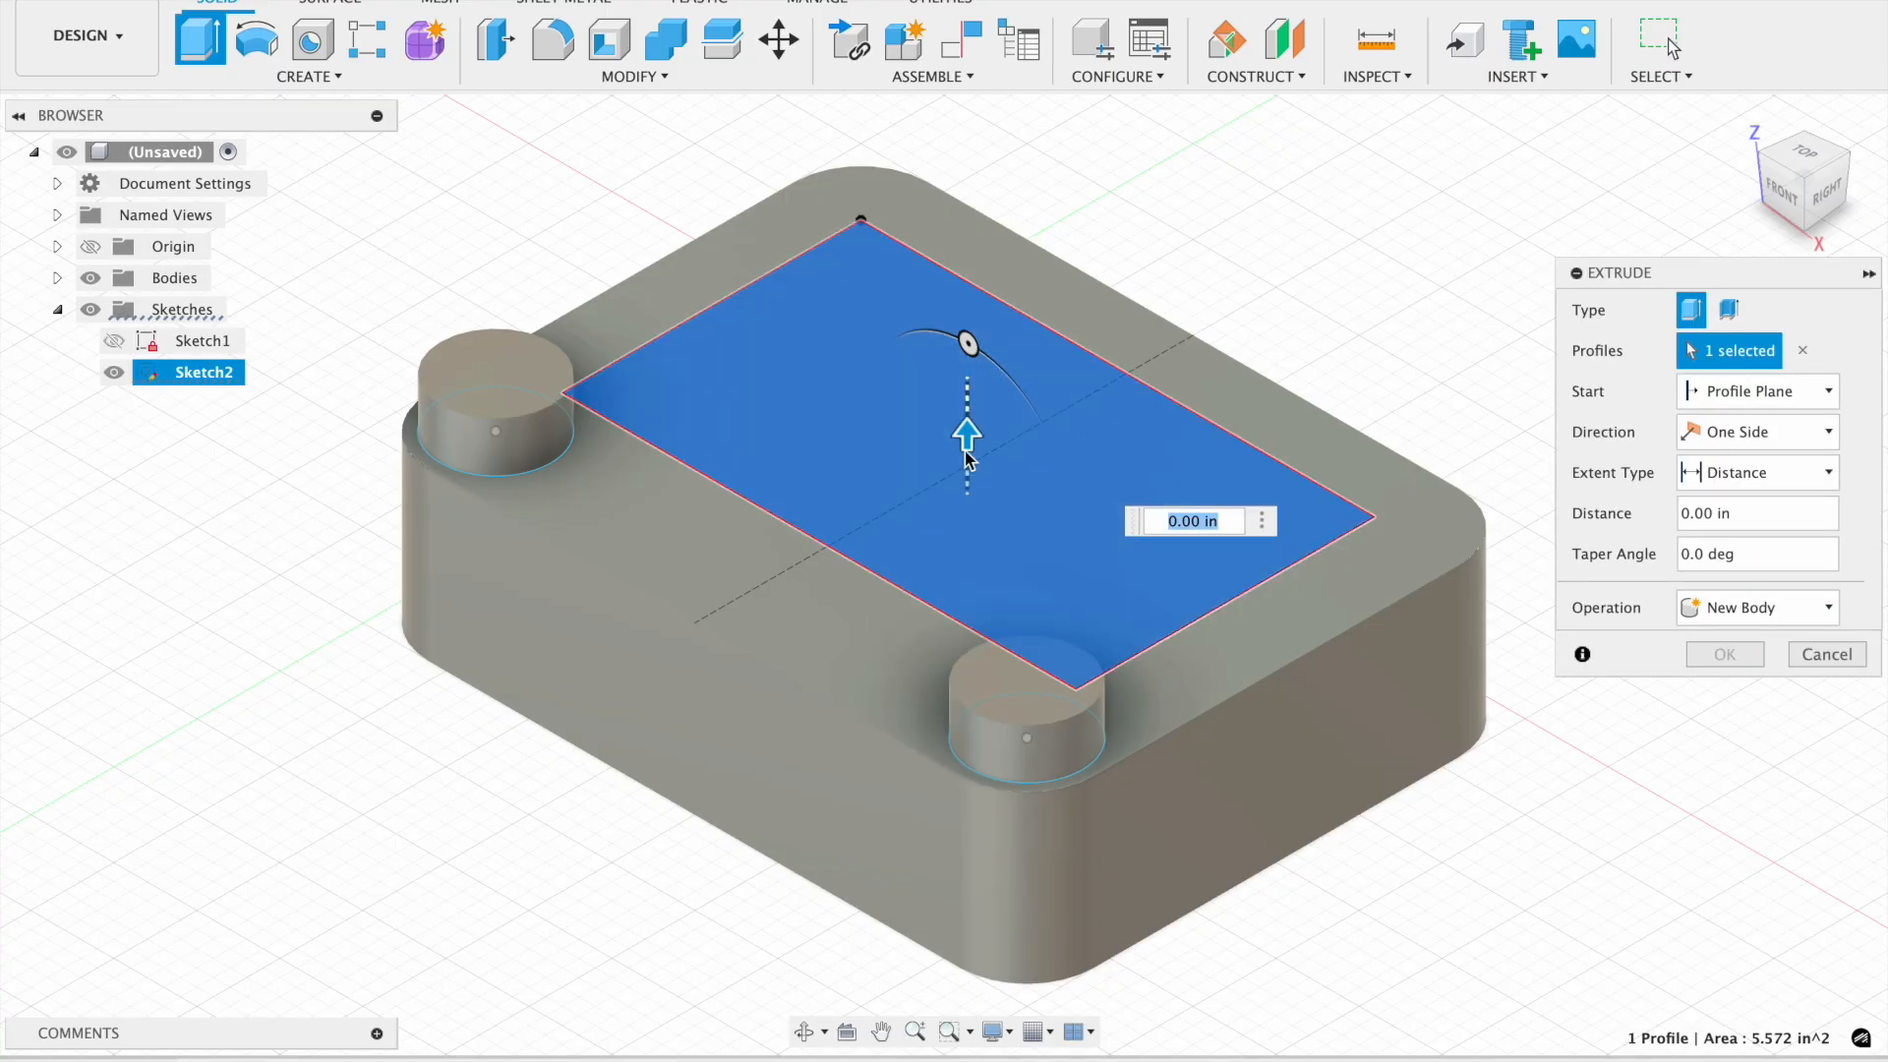
pyautogui.press('Right')
pyautogui.press('Right')
pyautogui.press('Right')
pyautogui.press('Return')
pyautogui.click(1245, 502)
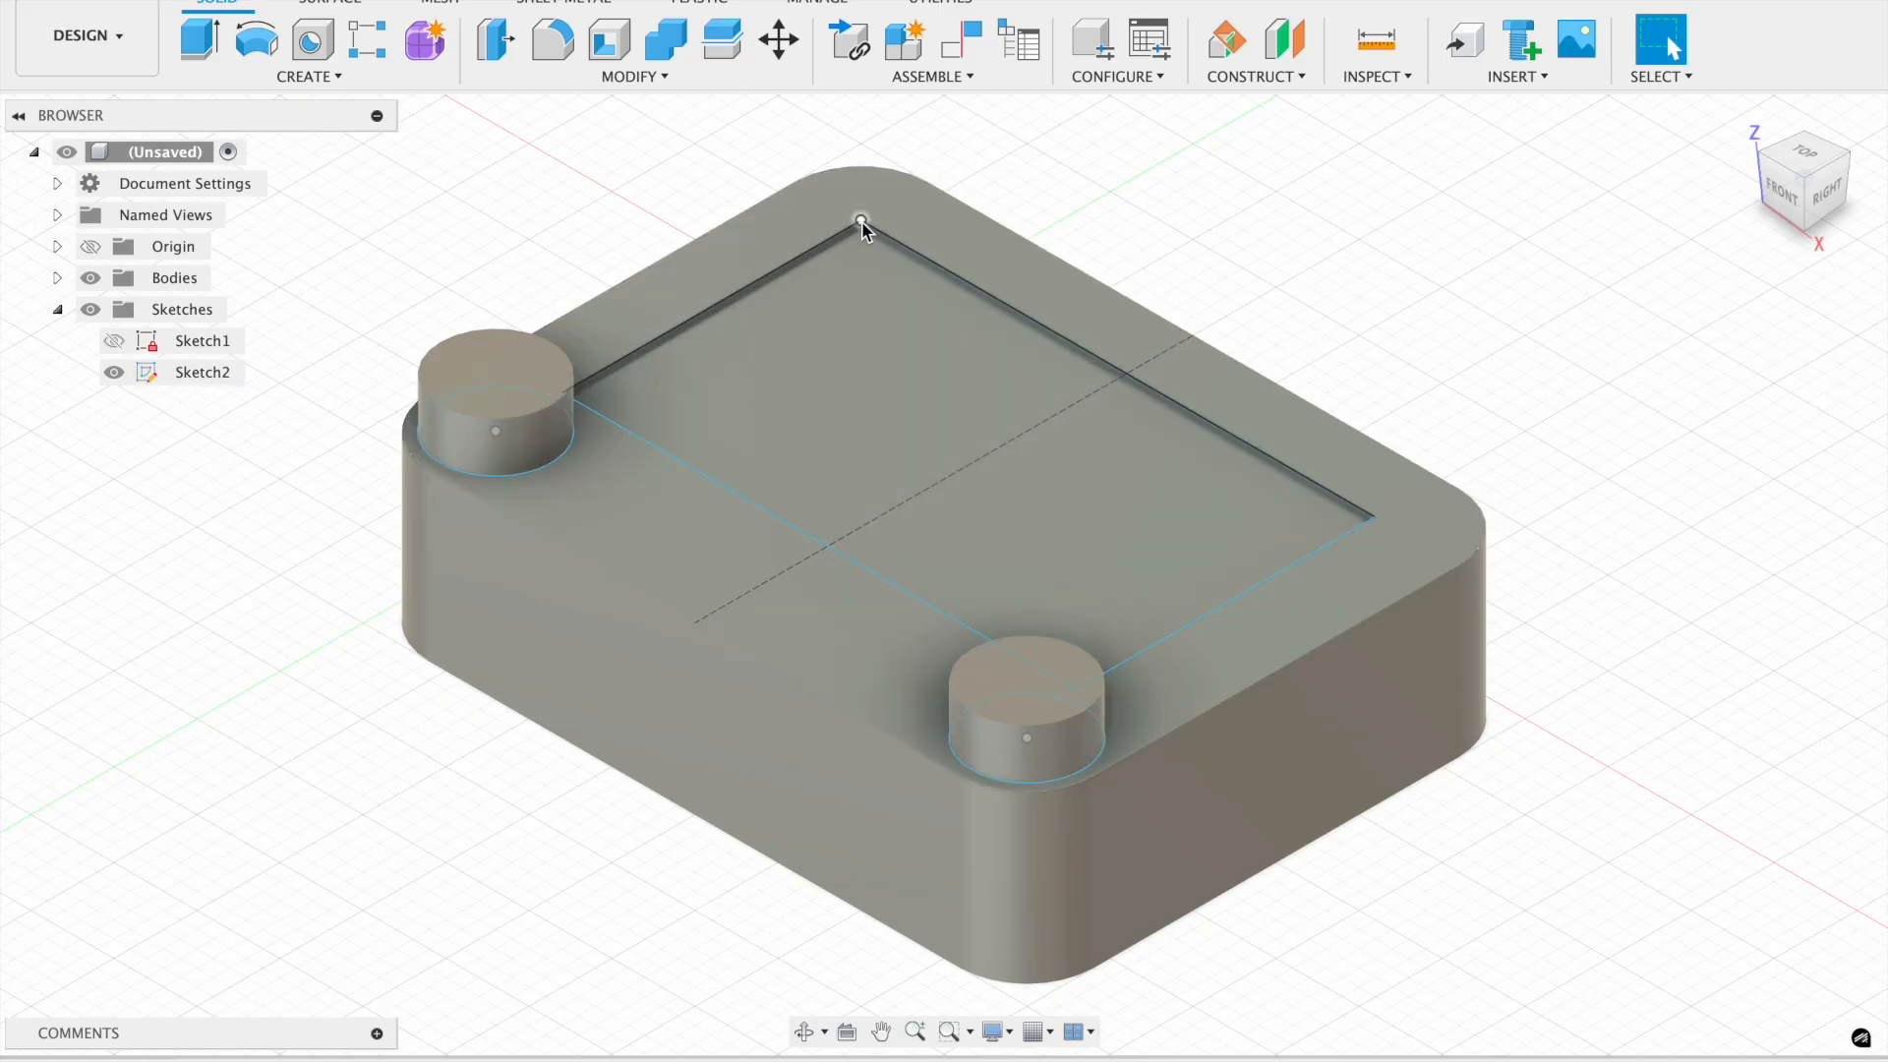
# - Reopen Sketch2, round all four corners of the inner rectangle with 0.1 in fillets, and finish the sketch
pyautogui.click(553, 41)
pyautogui.press('Escape')
pyautogui.doubleClick(147, 373)
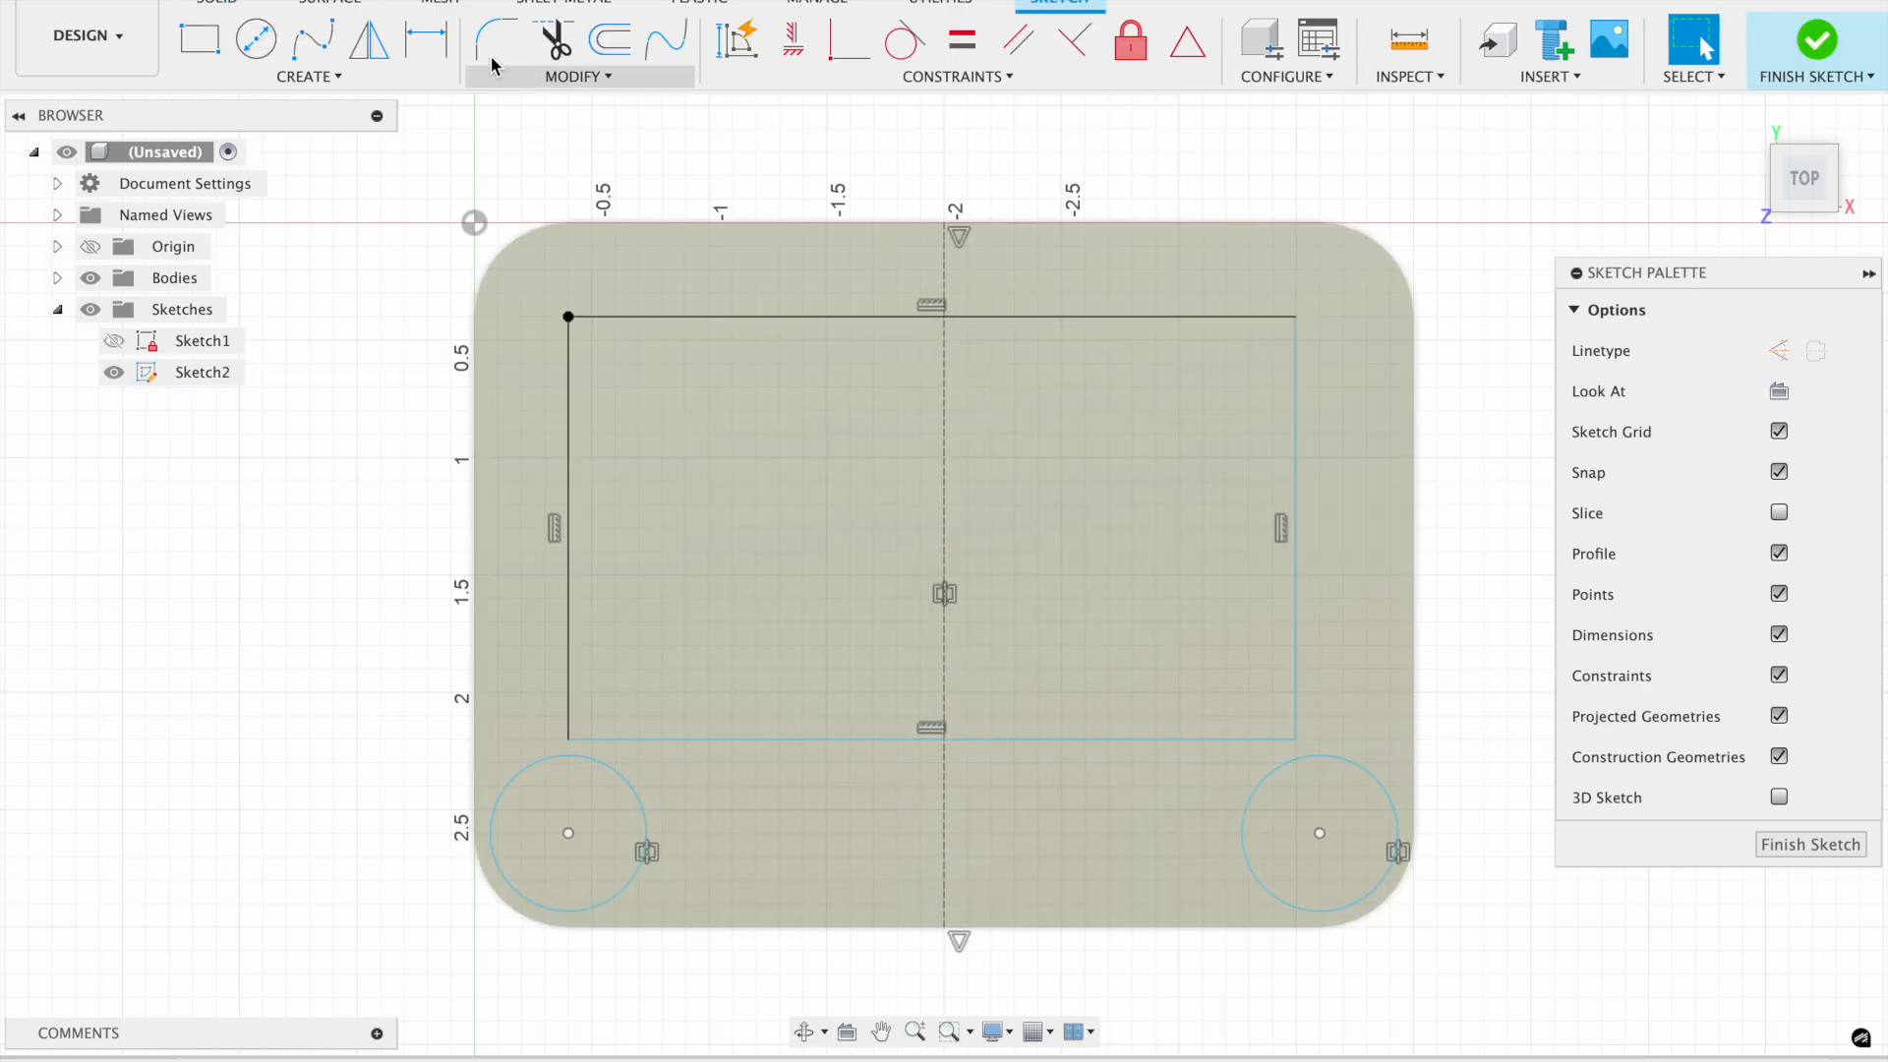
pyautogui.click(496, 48)
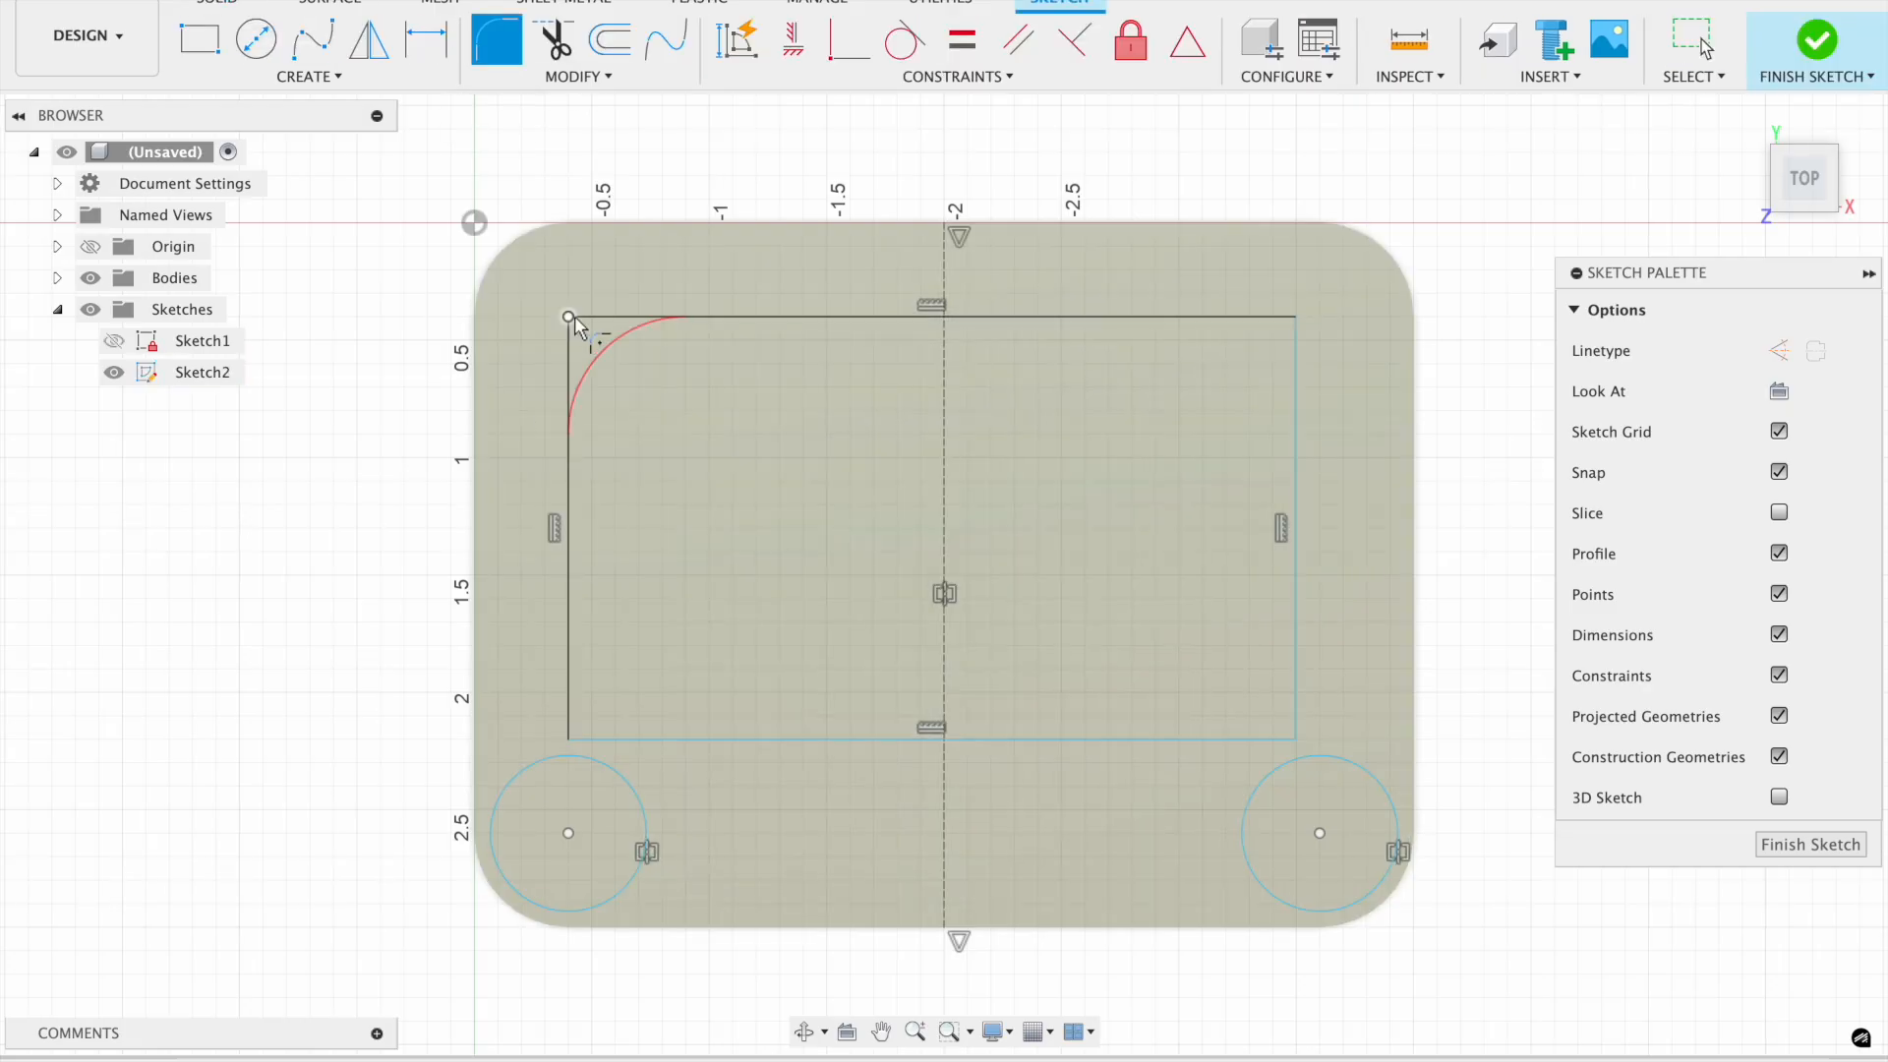
pyautogui.click(571, 319)
pyautogui.write('0.1')
pyautogui.press('Return')
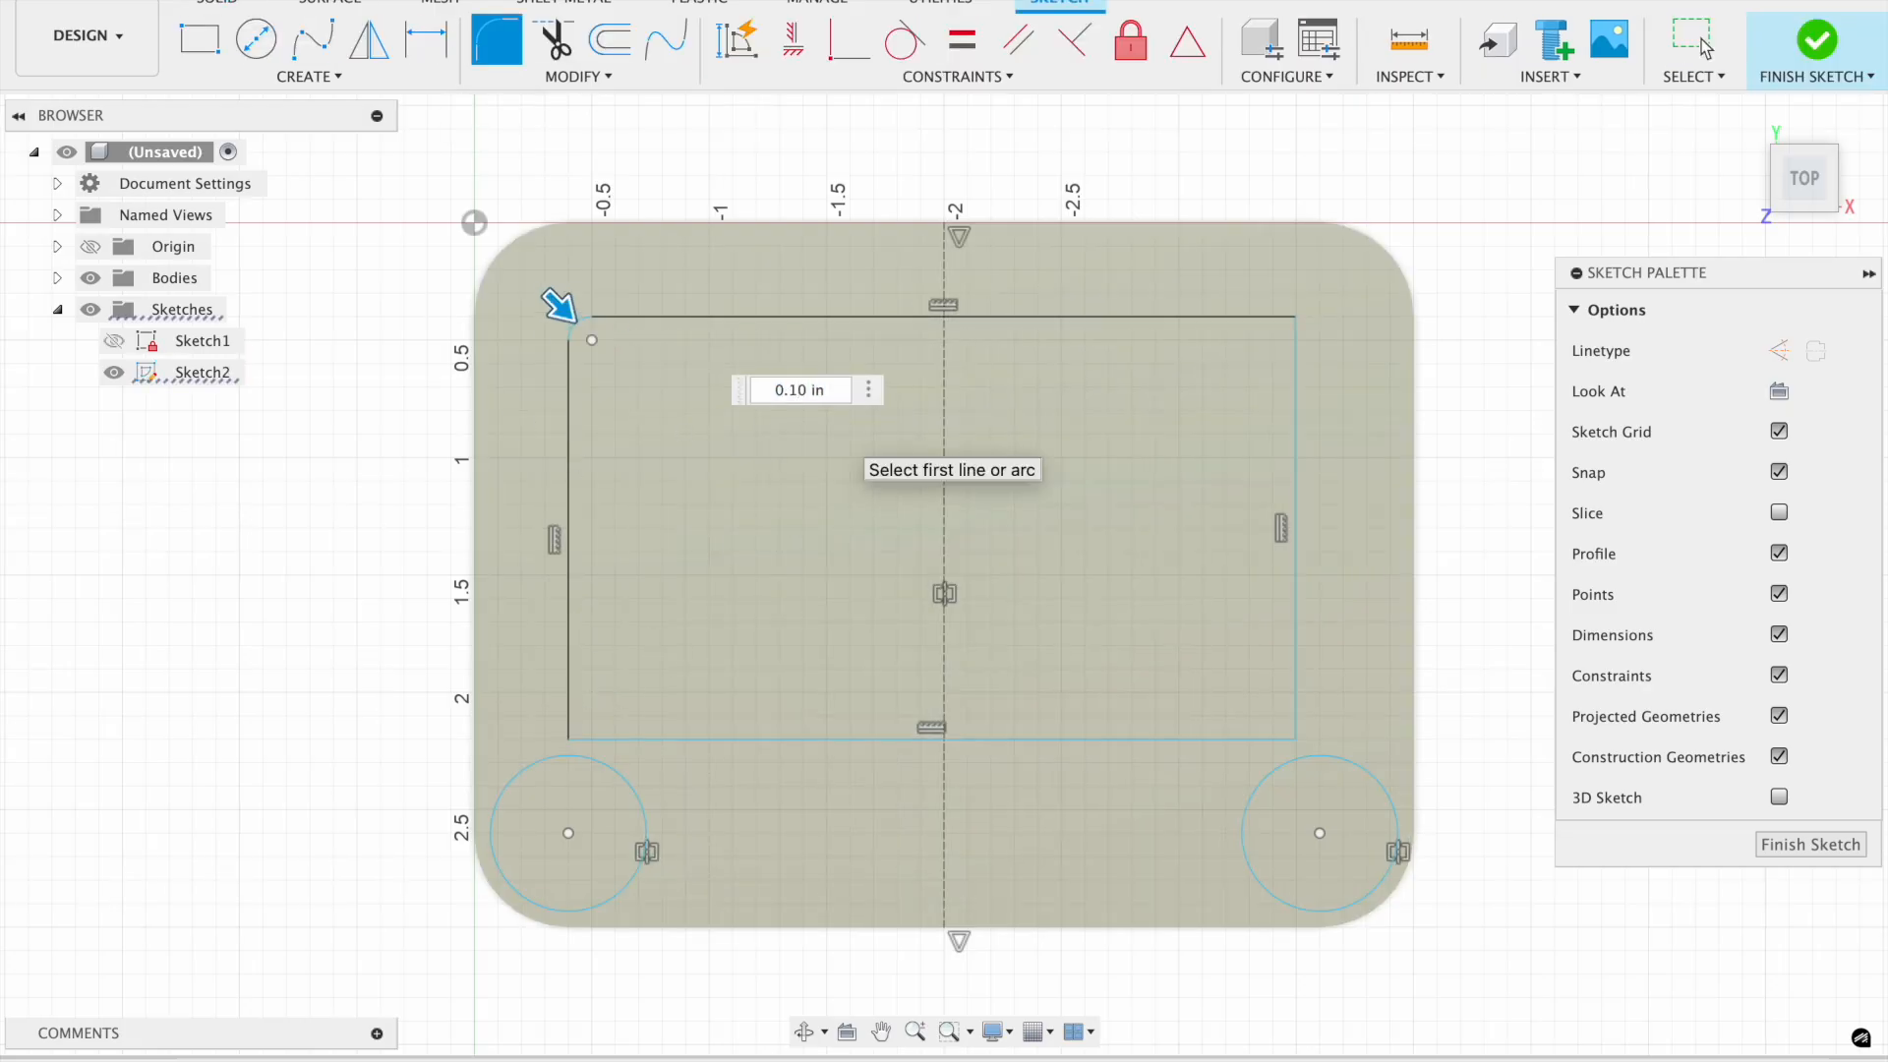
pyautogui.click(578, 729)
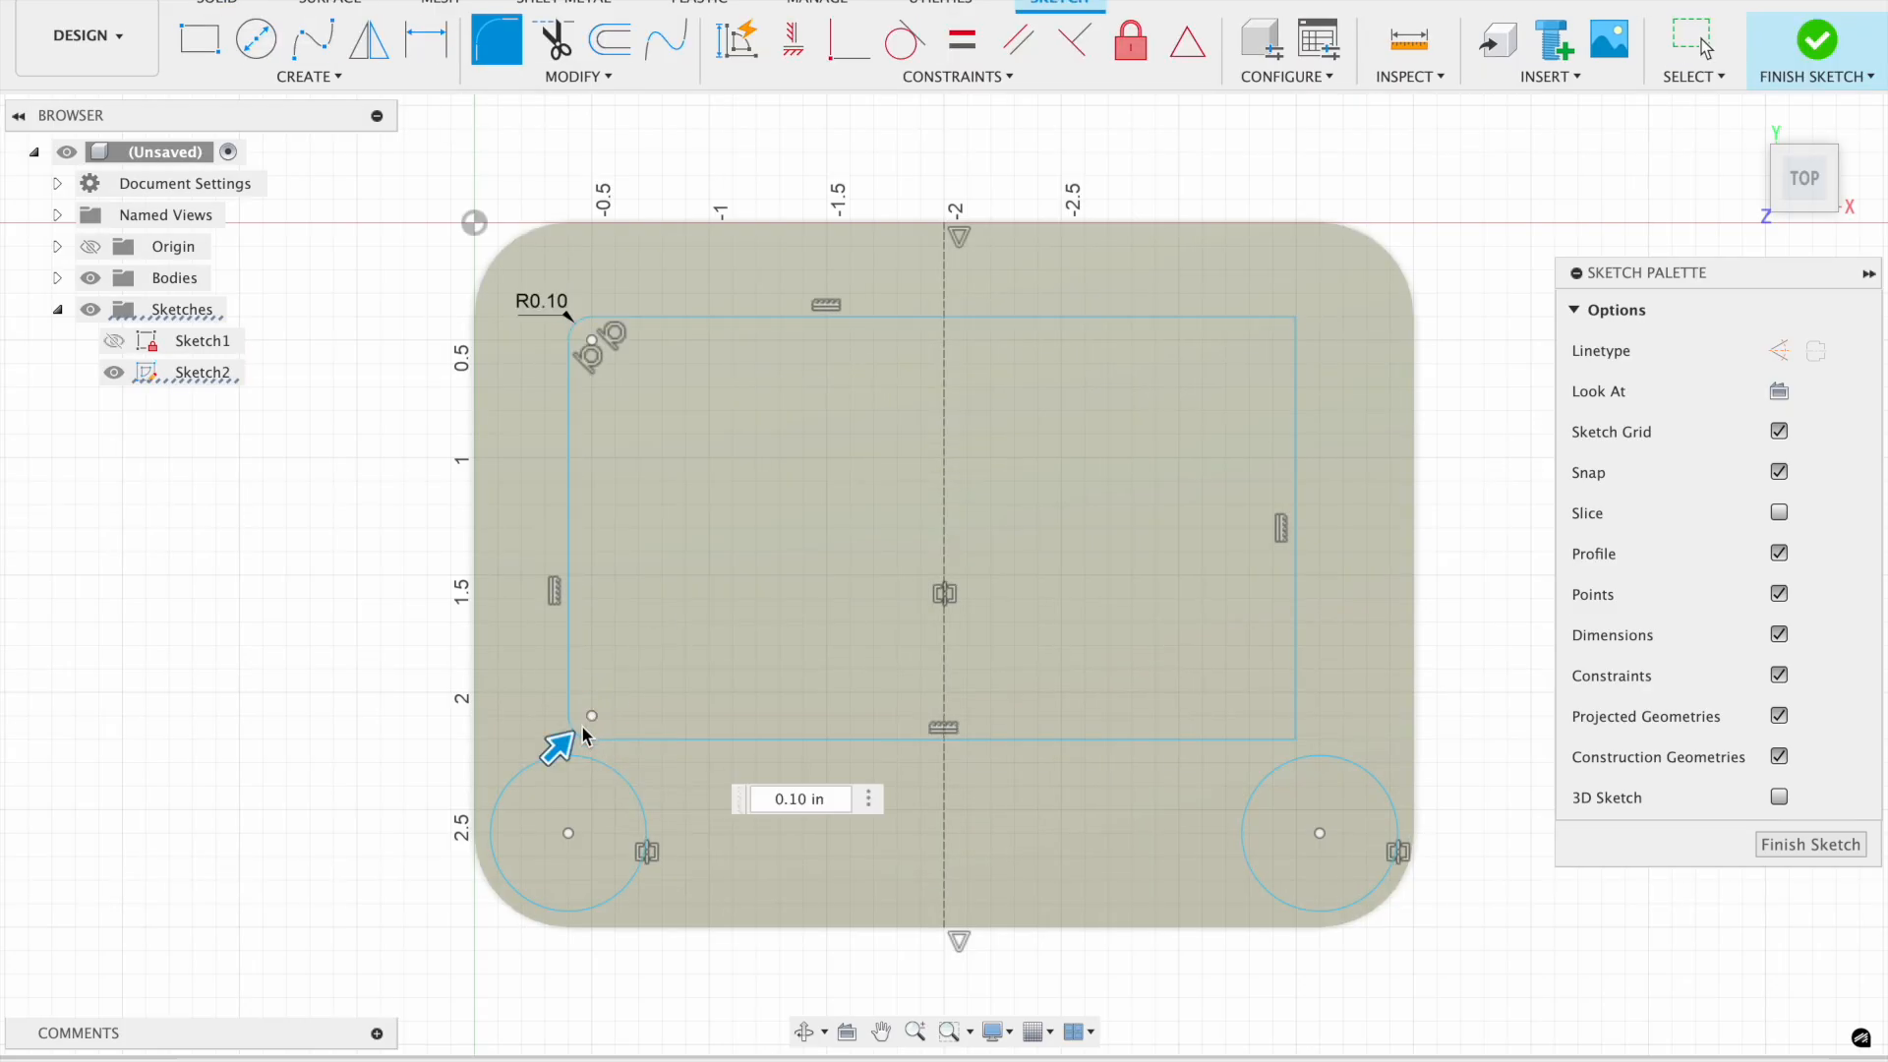
pyautogui.click(1291, 322)
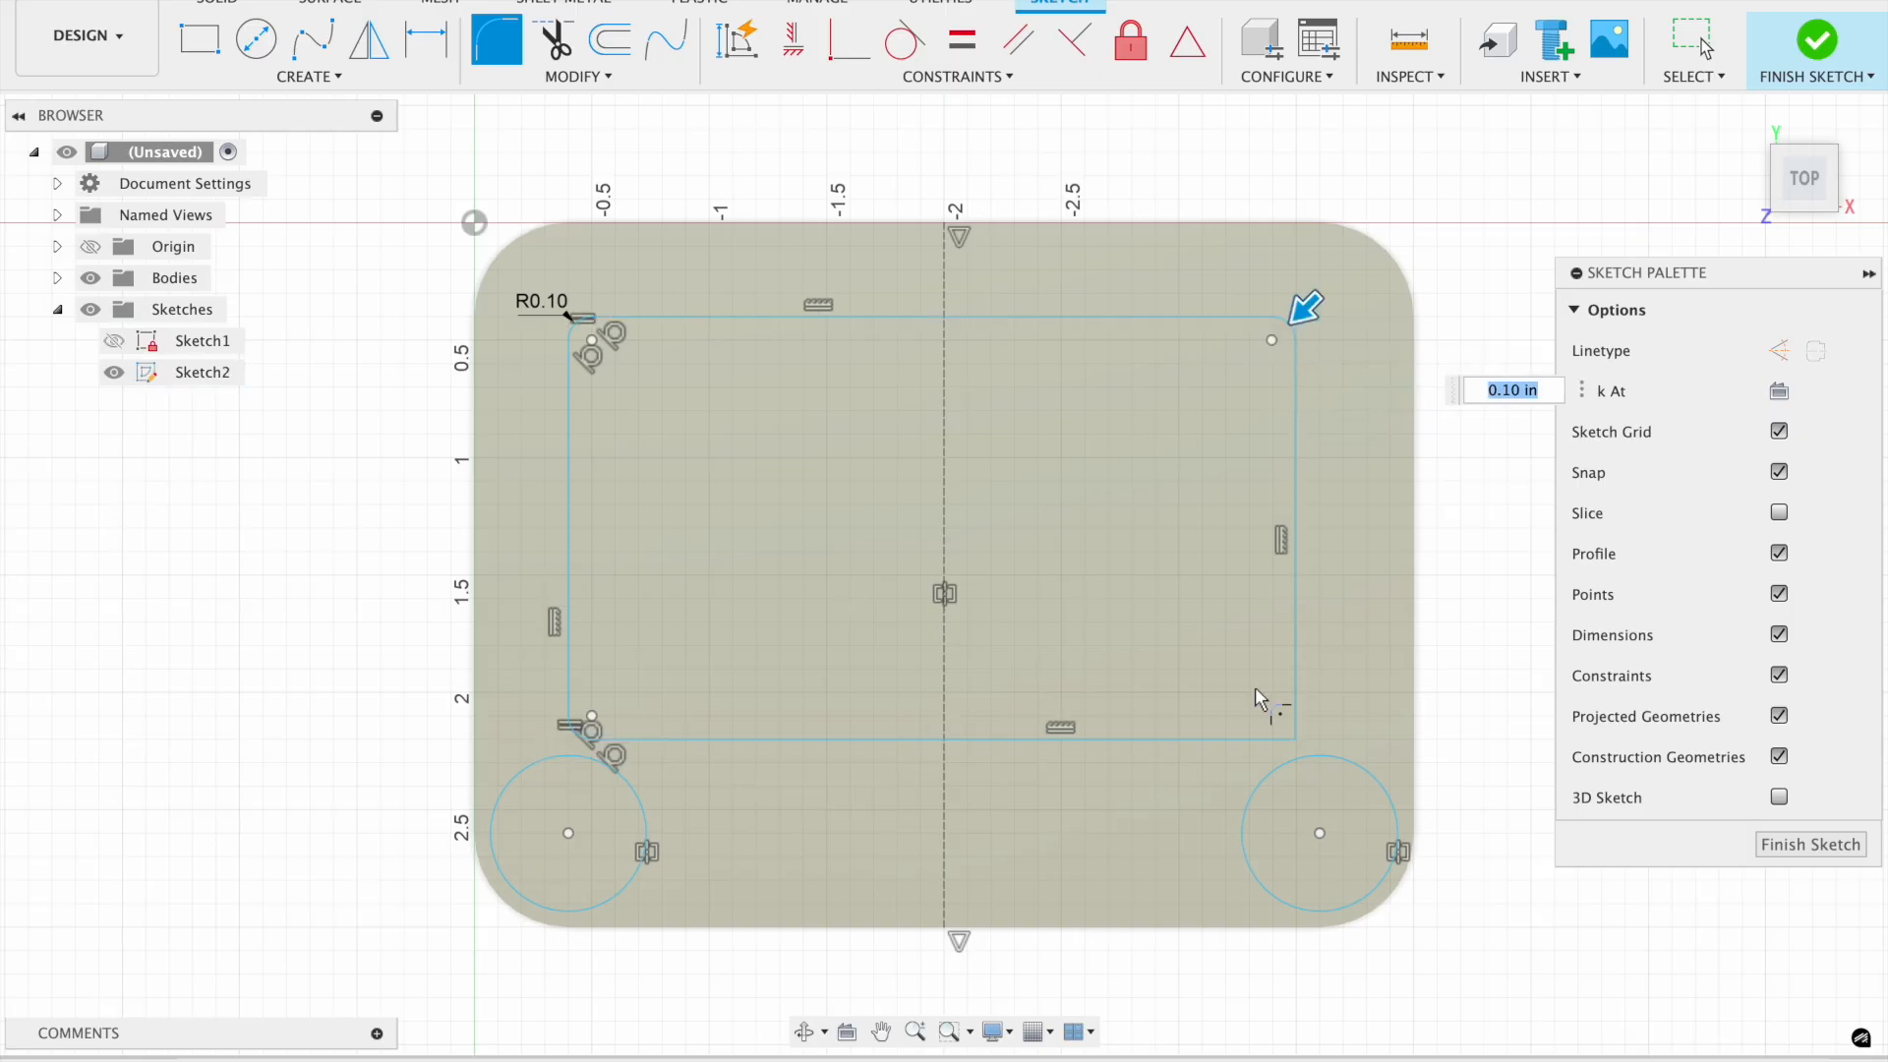
pyautogui.click(1292, 738)
pyautogui.click(1786, 849)
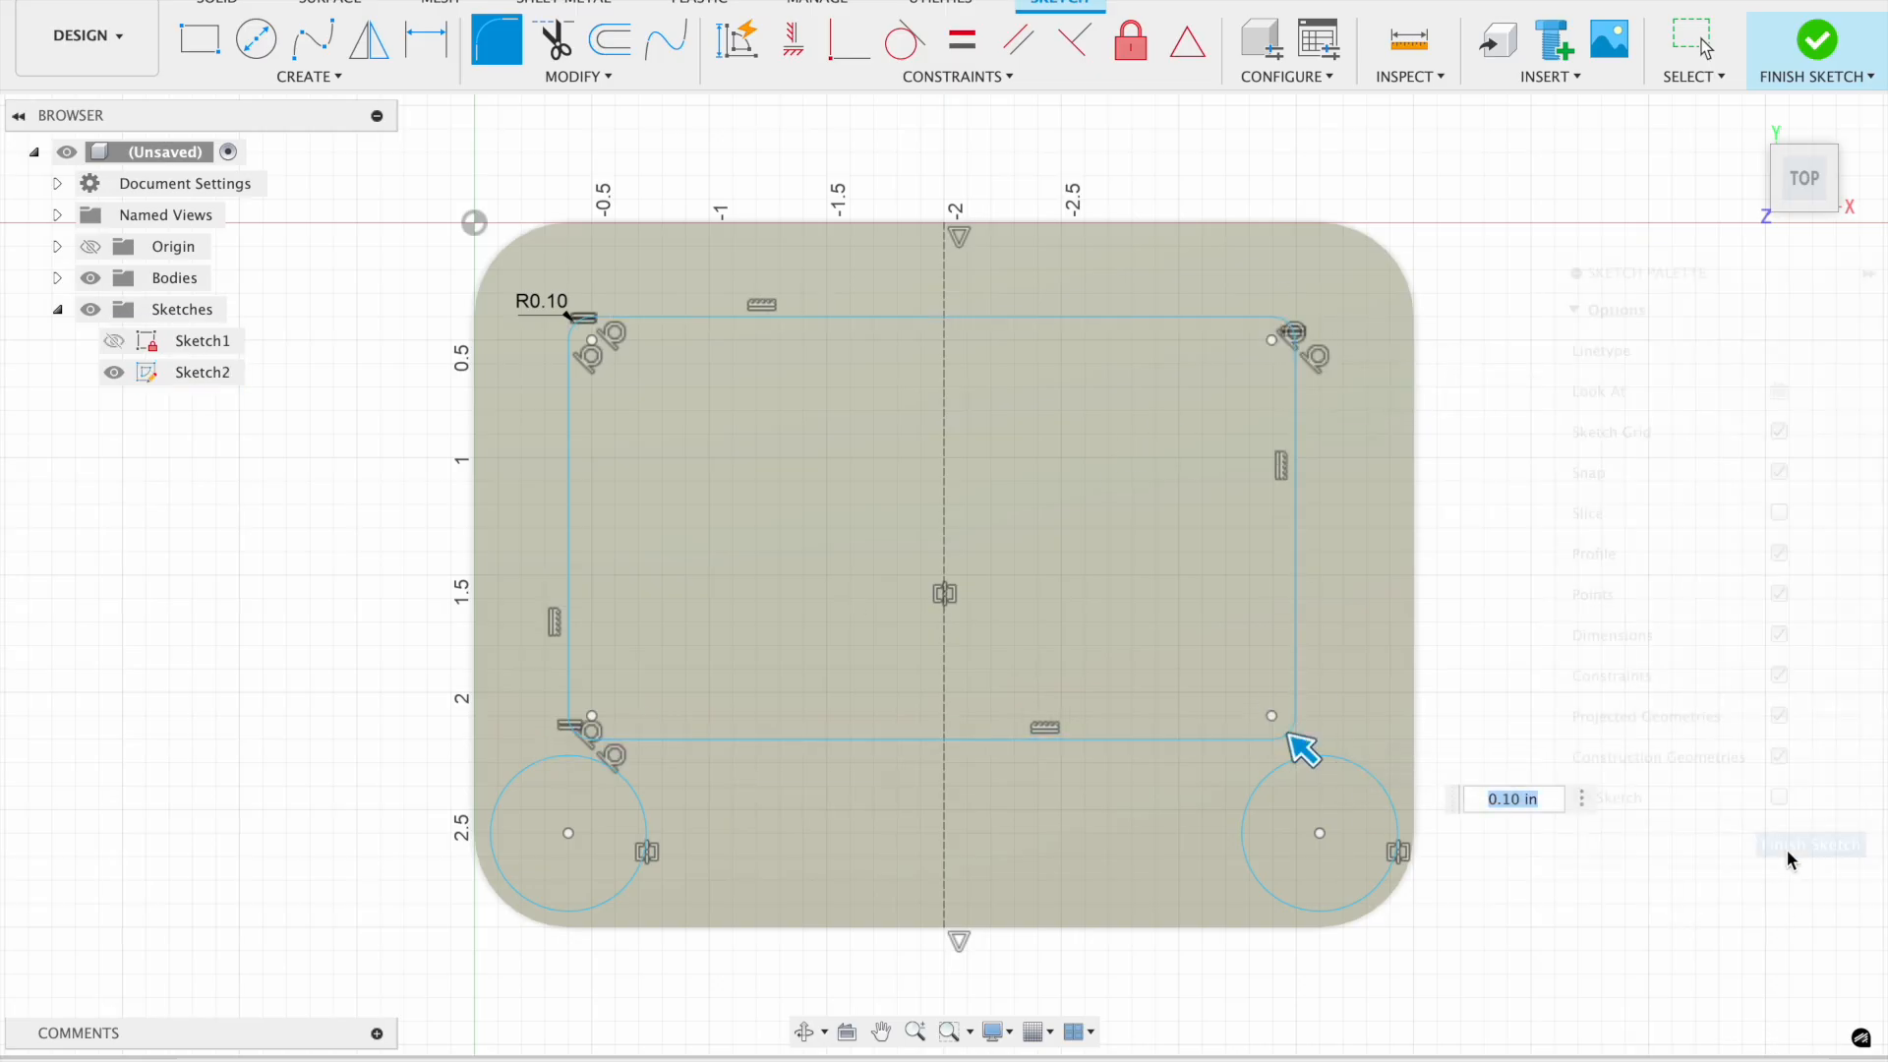
pyautogui.click(1227, 590)
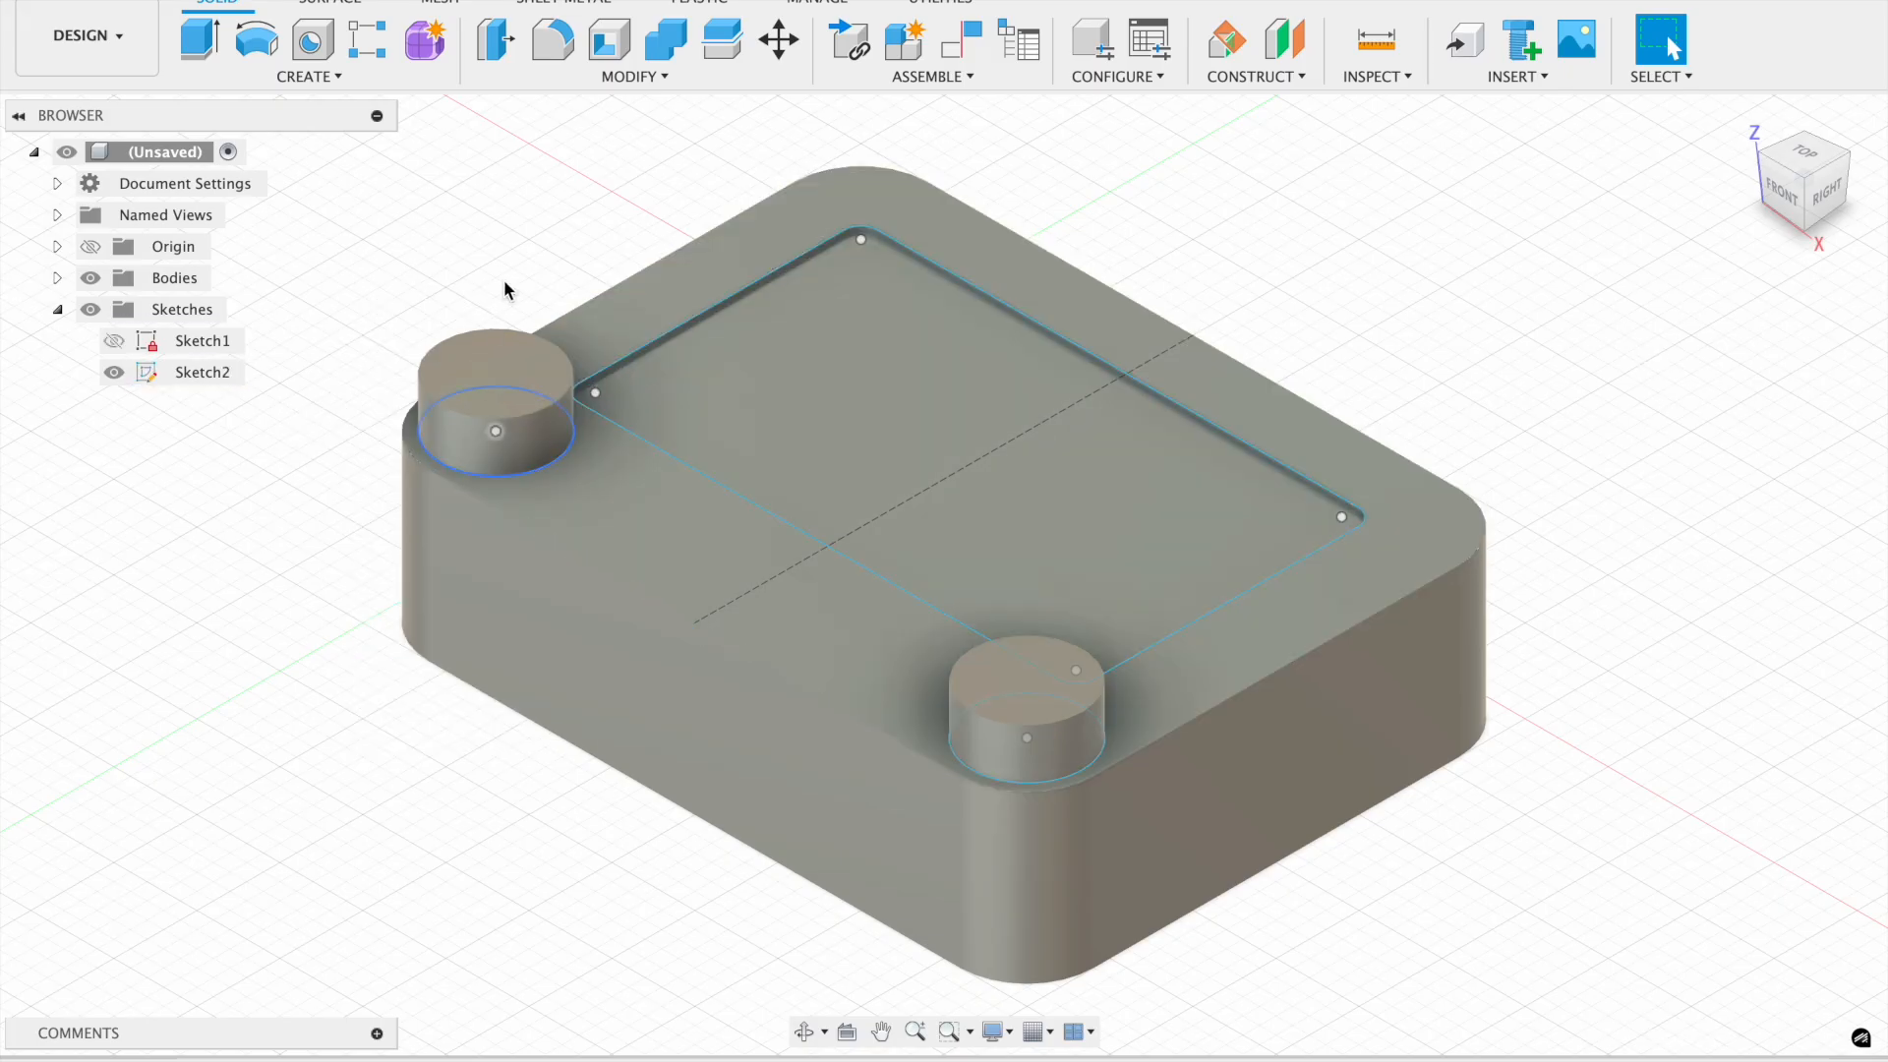
# - Create an offset construction plane from the top face of the left cylinder
pyautogui.rightClick(492, 364)
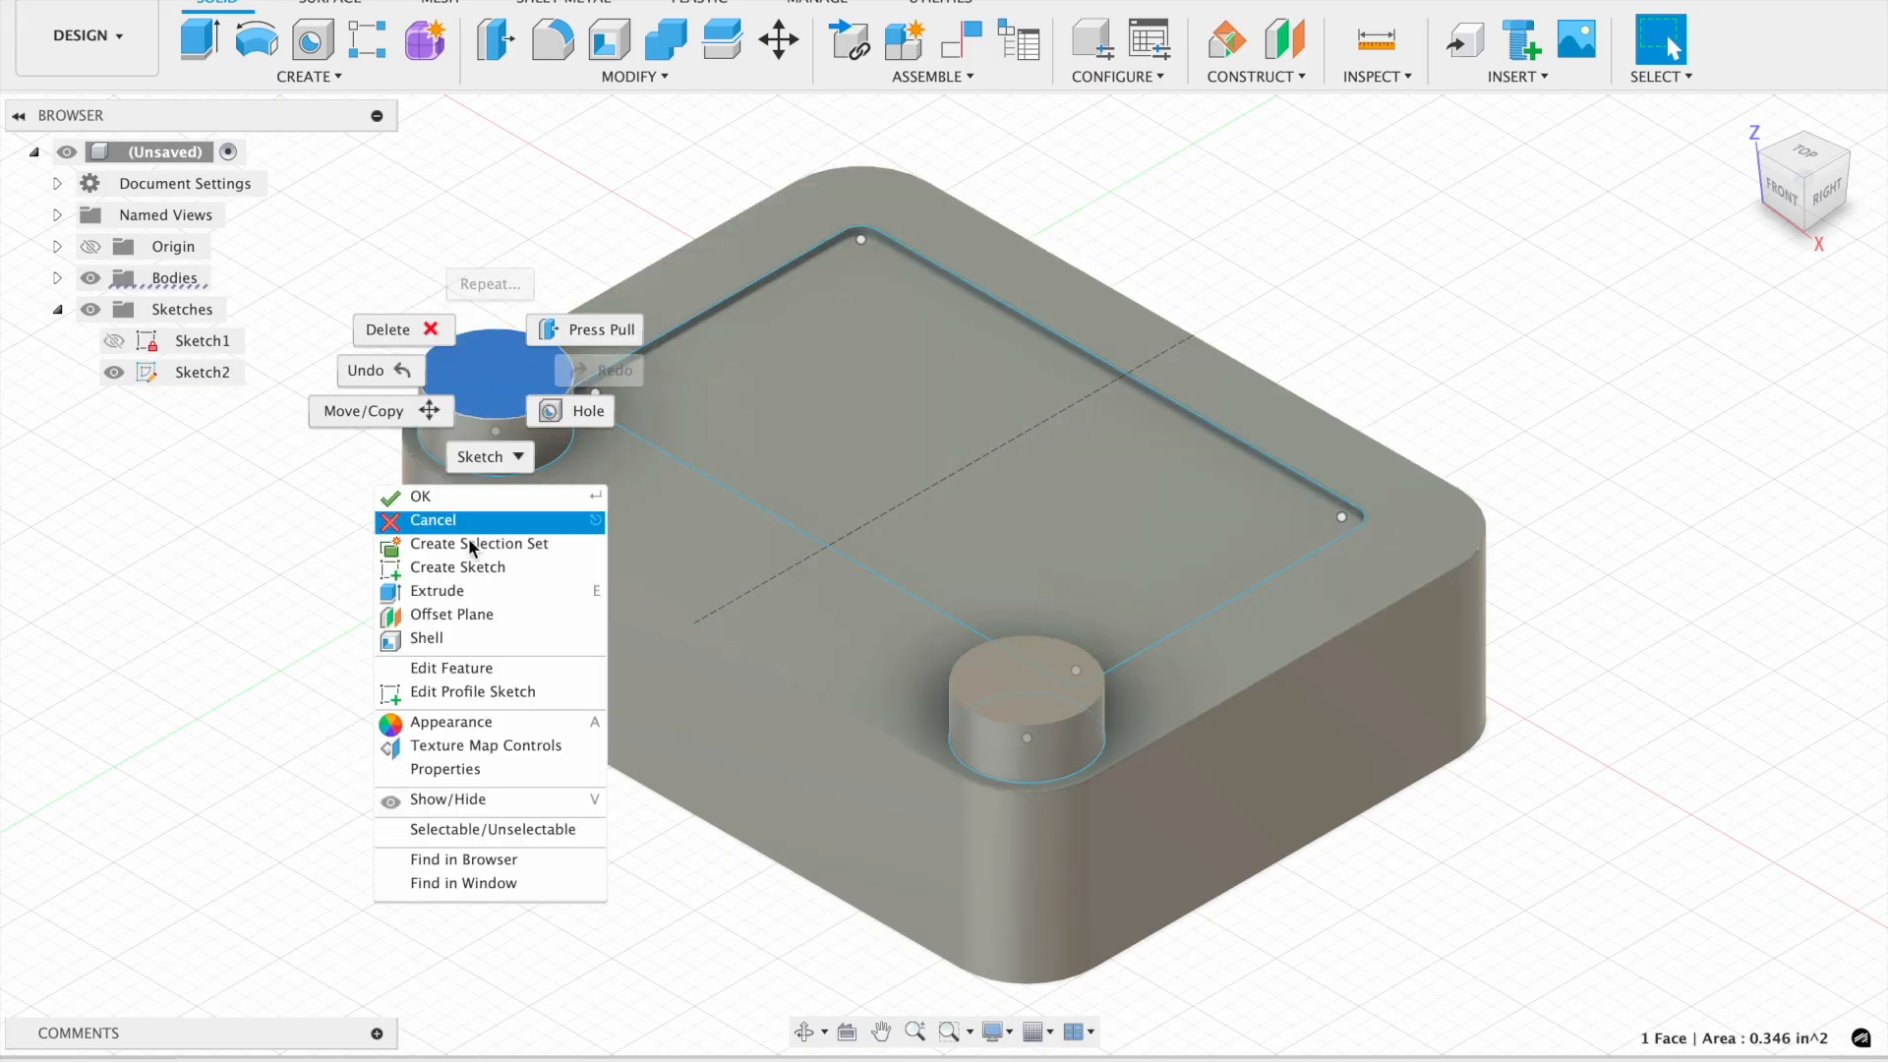
pyautogui.click(521, 615)
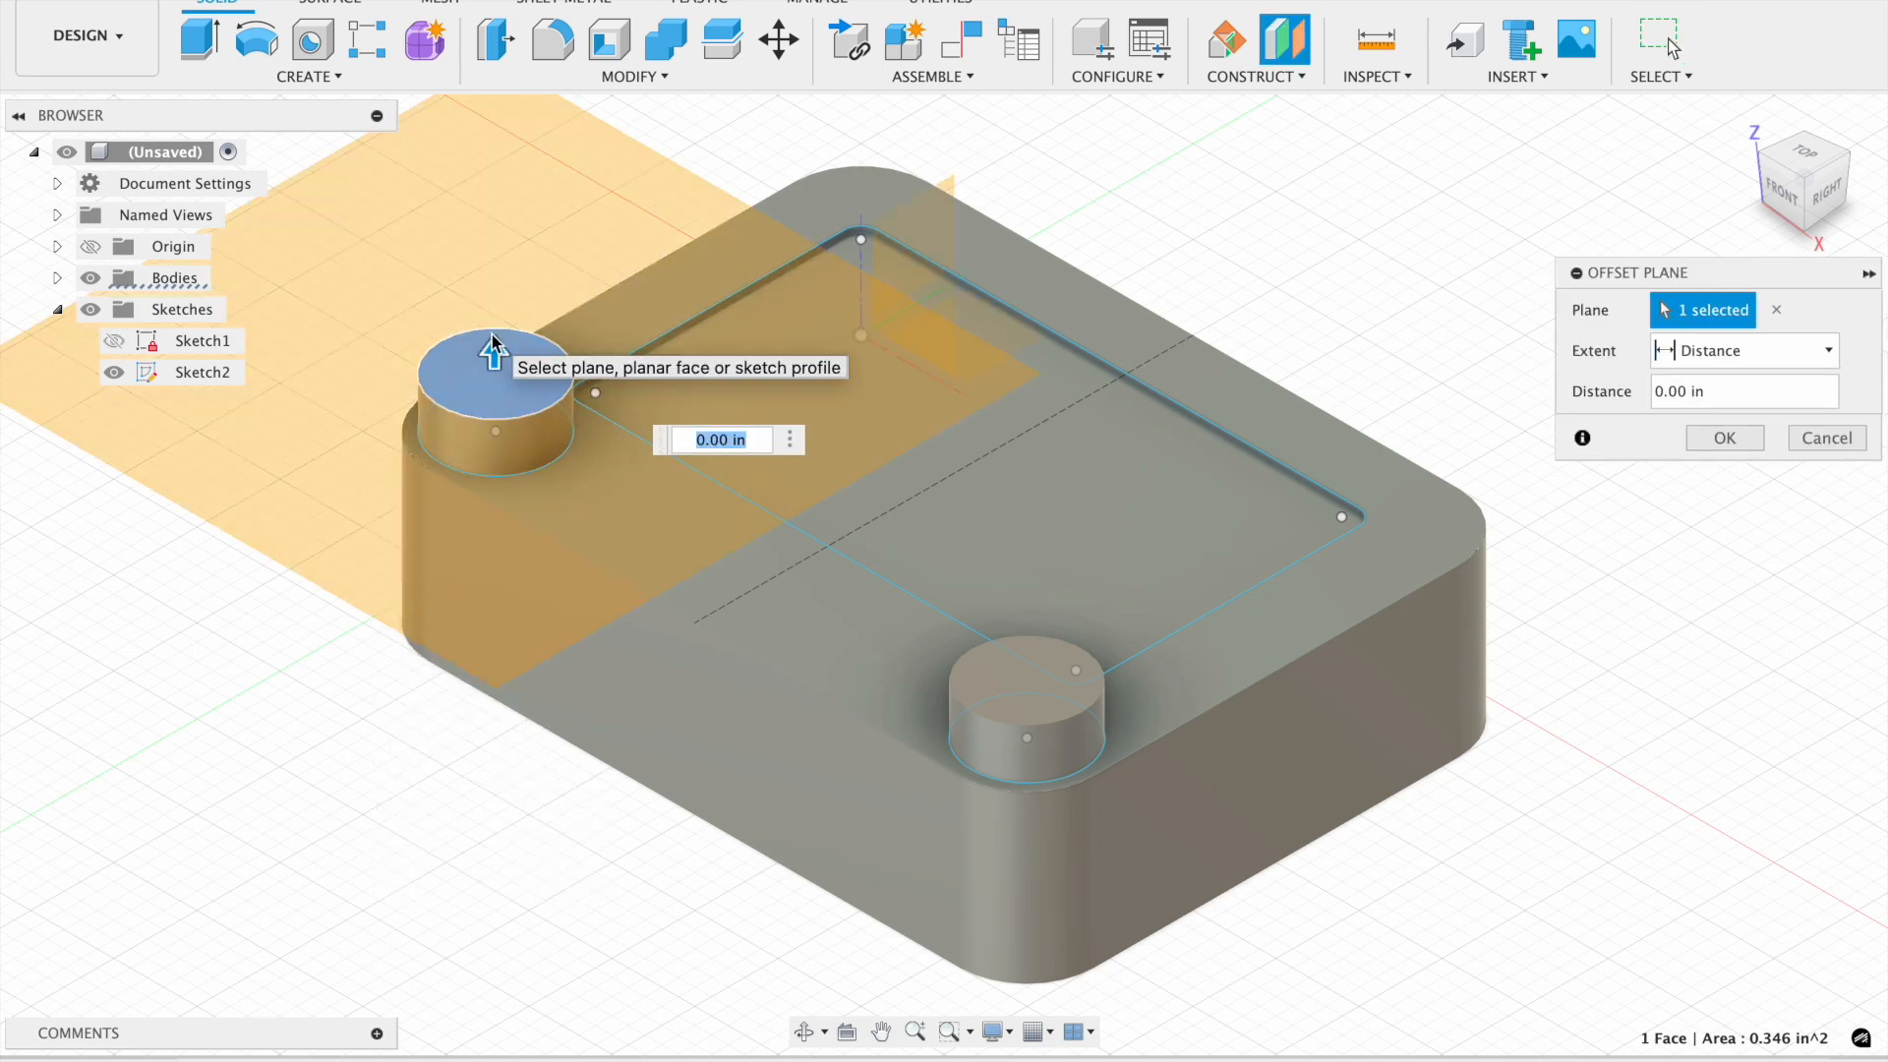
pyautogui.click(726, 442)
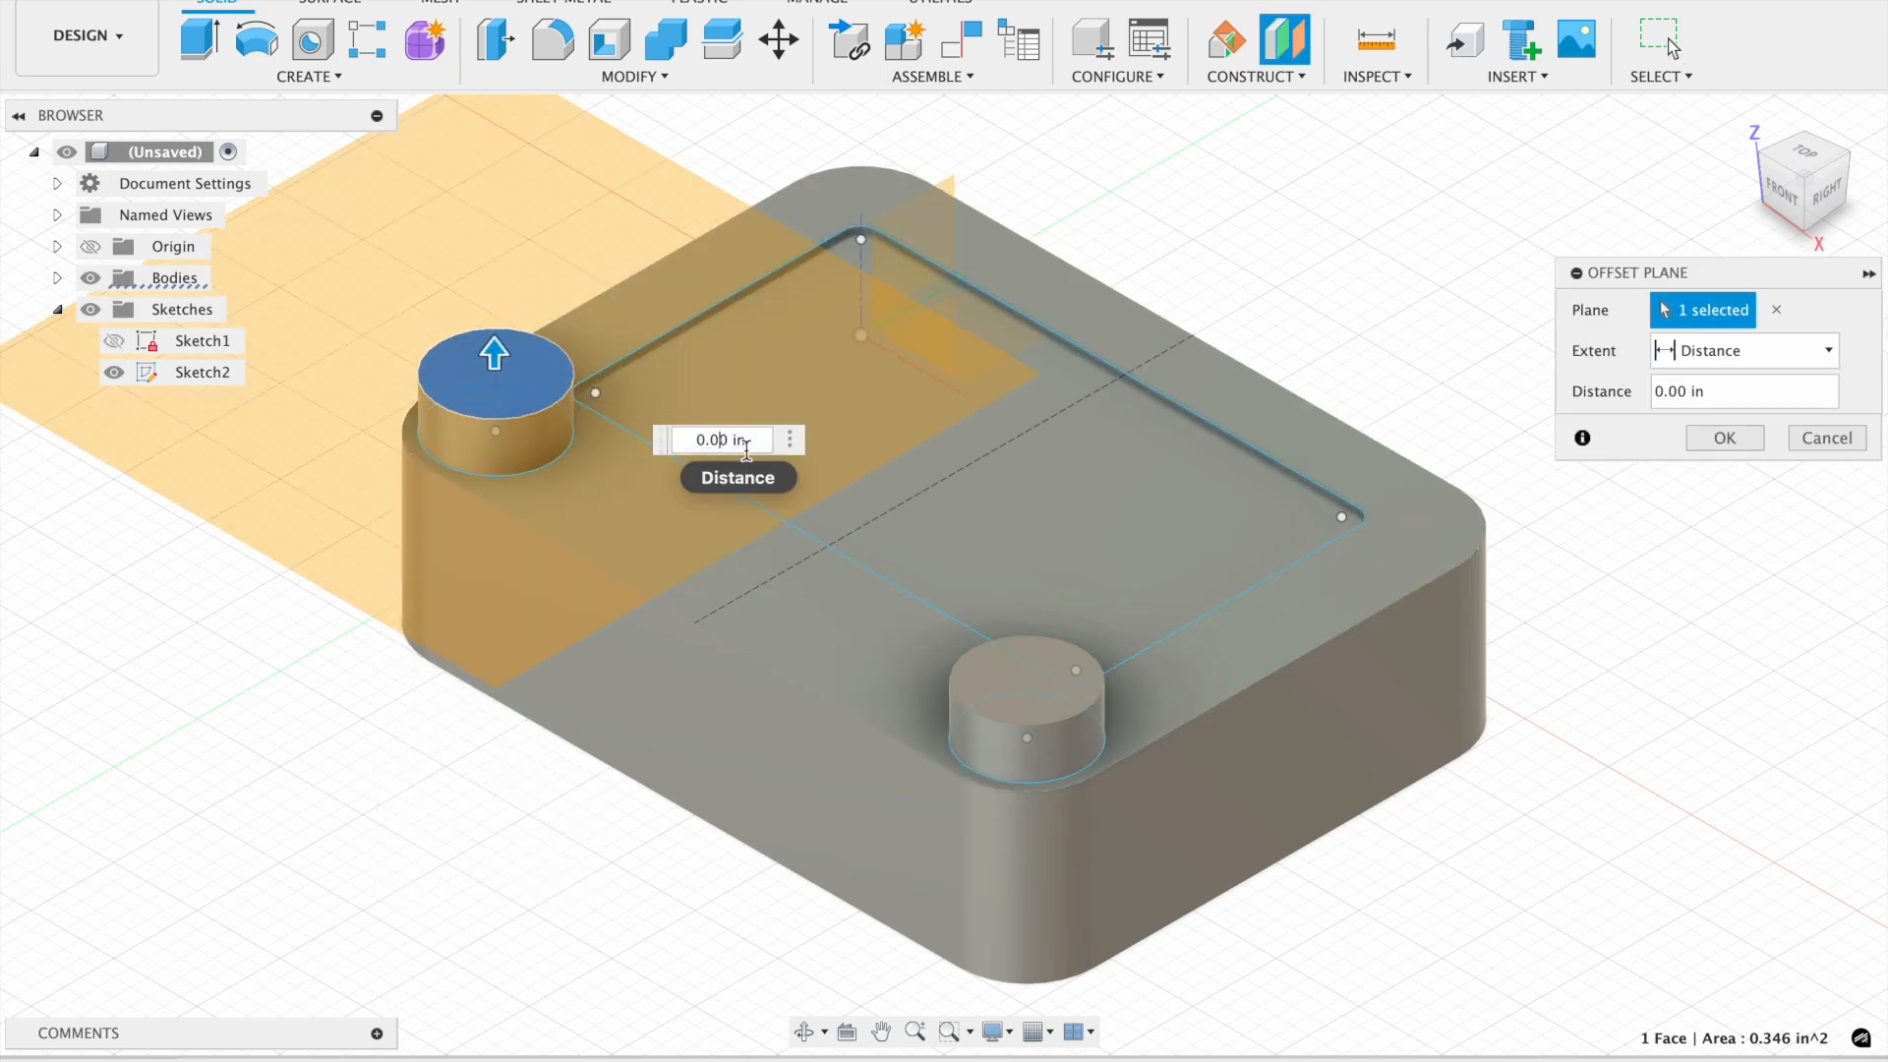
pyautogui.press('Return')
# - Start a sketch on the new construction plane and draw a circle centered on the left cylinder, slightly smaller than its top face
pyautogui.rightClick(445, 352)
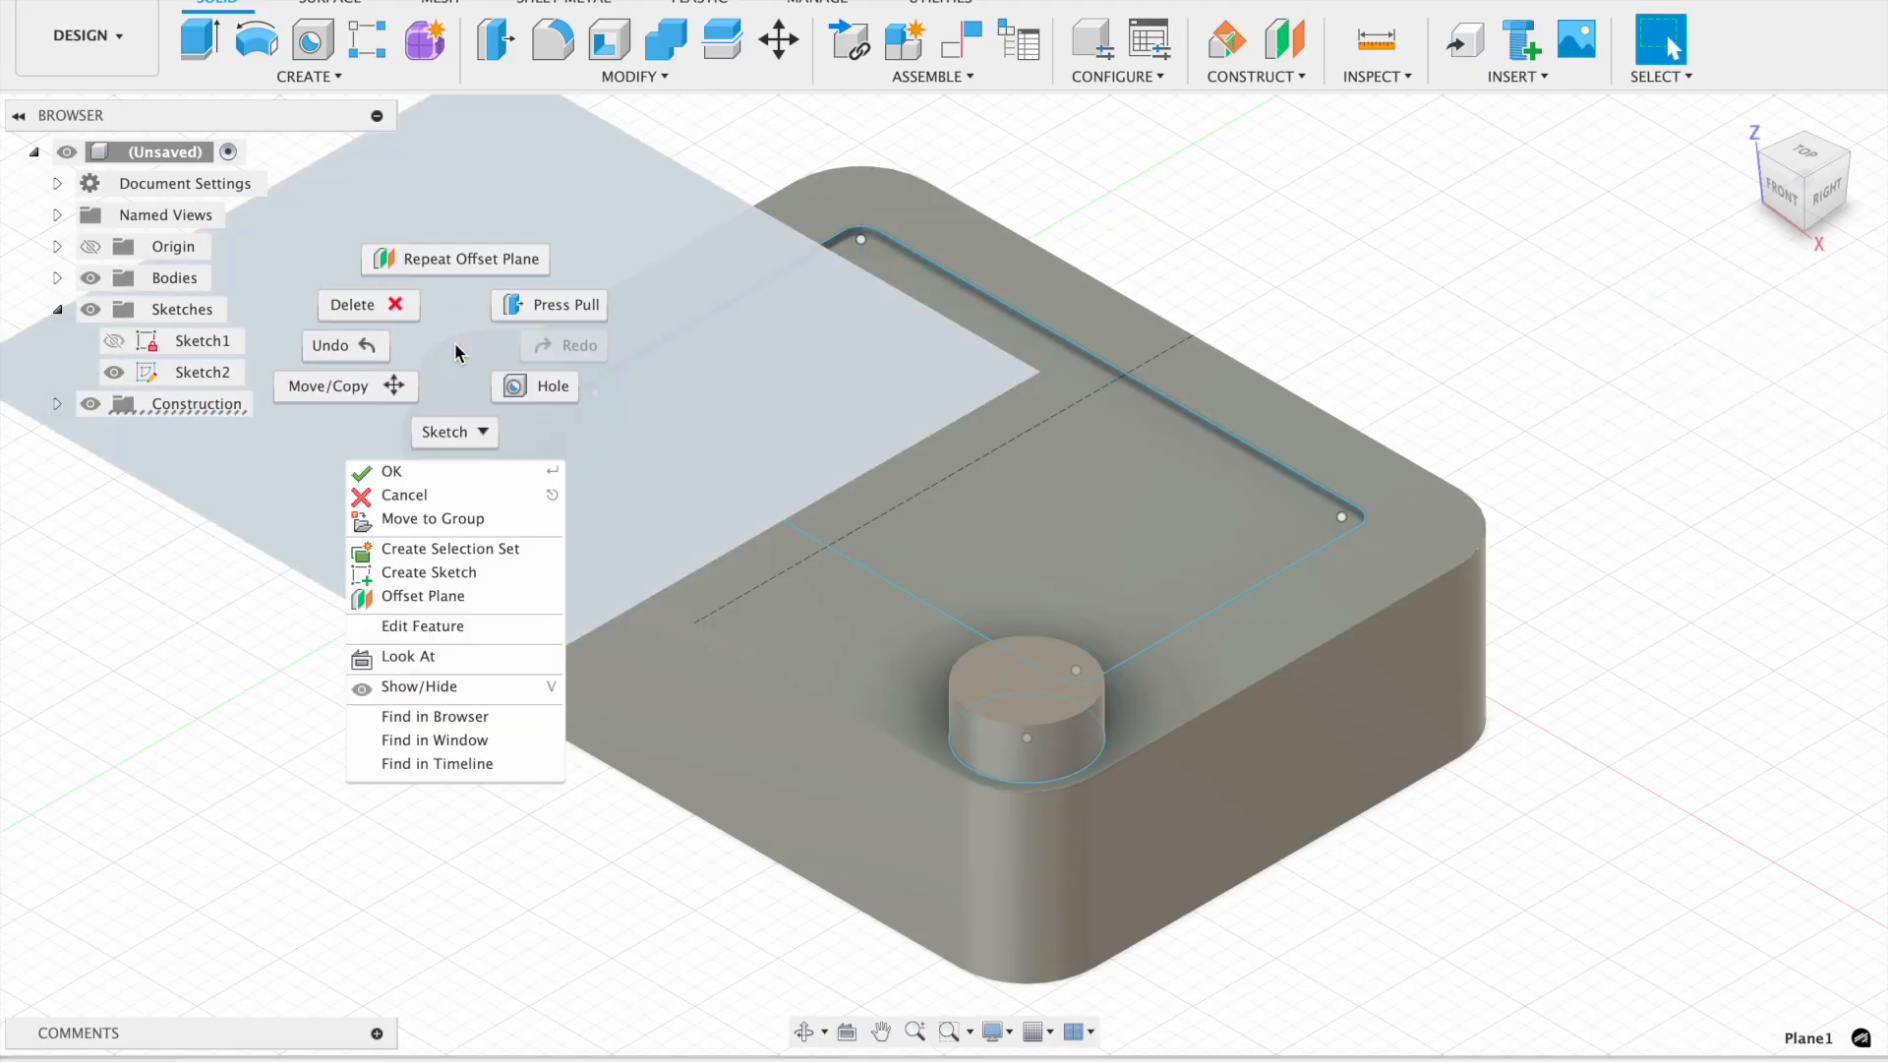
pyautogui.click(439, 575)
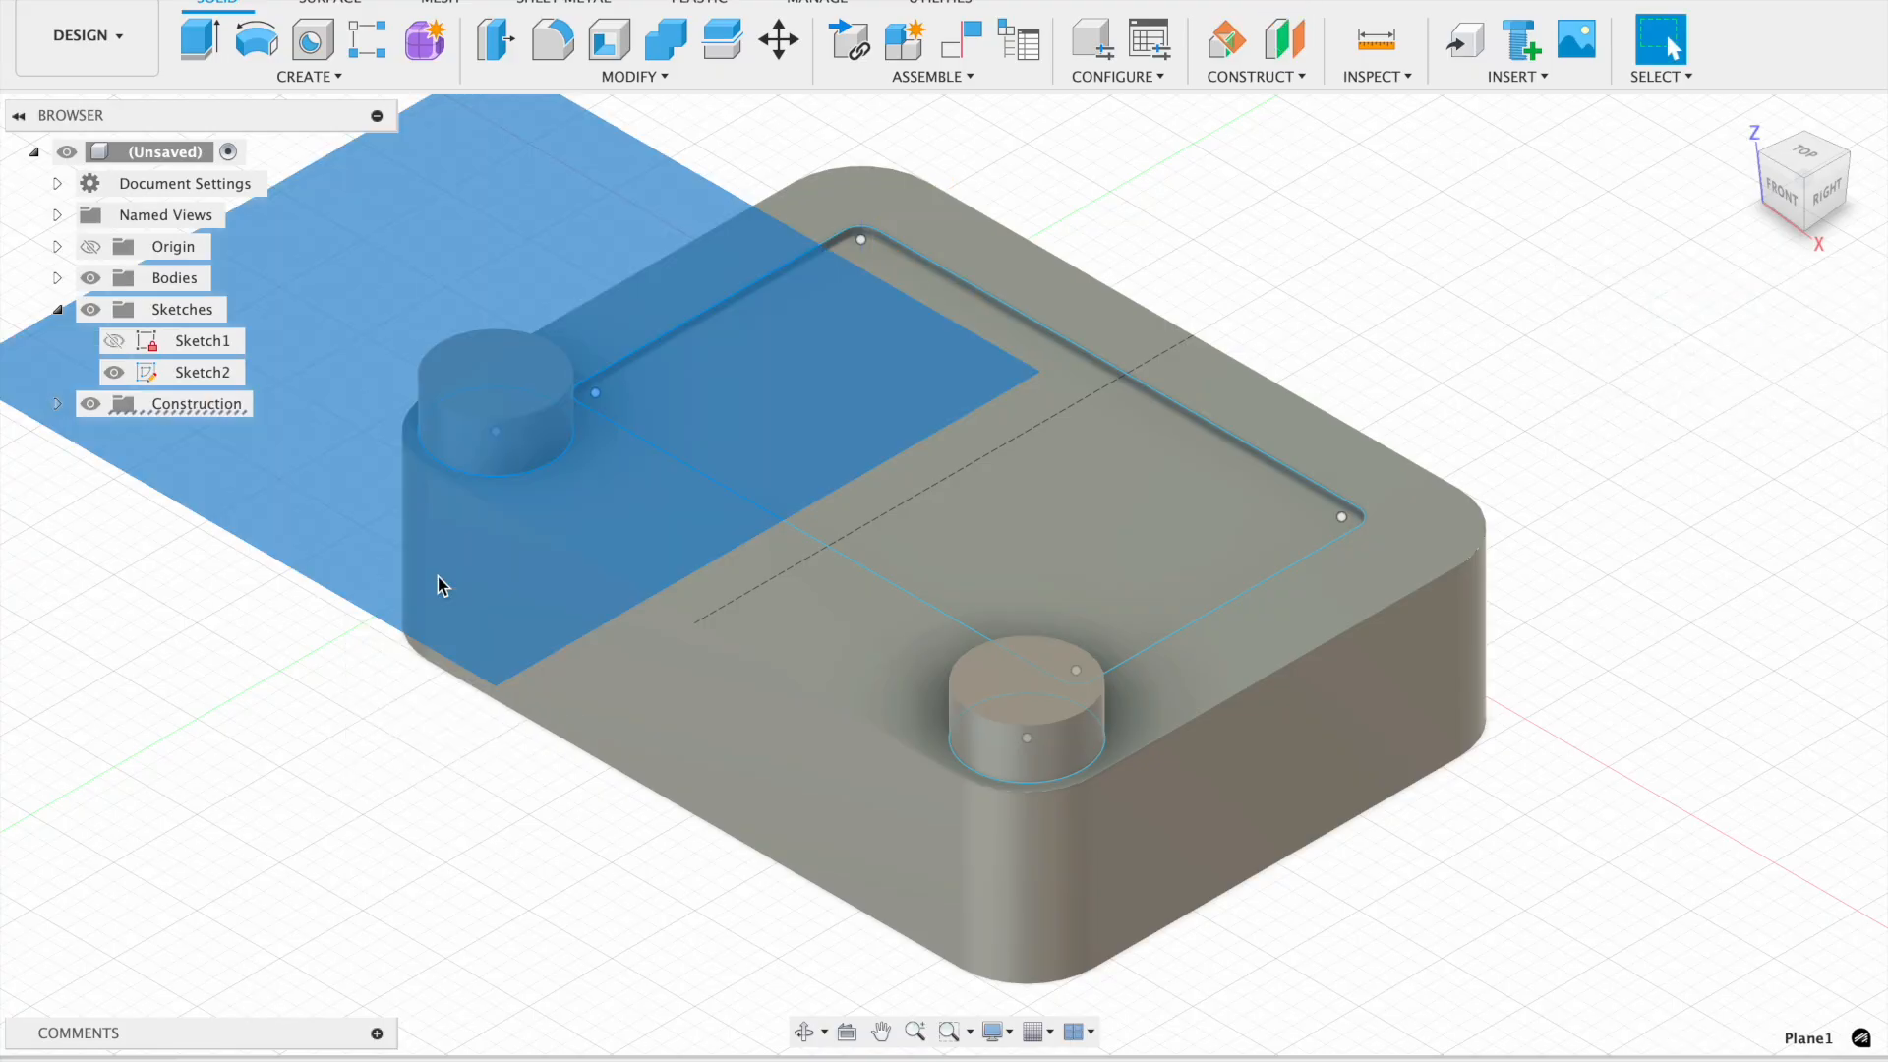
pyautogui.click(258, 39)
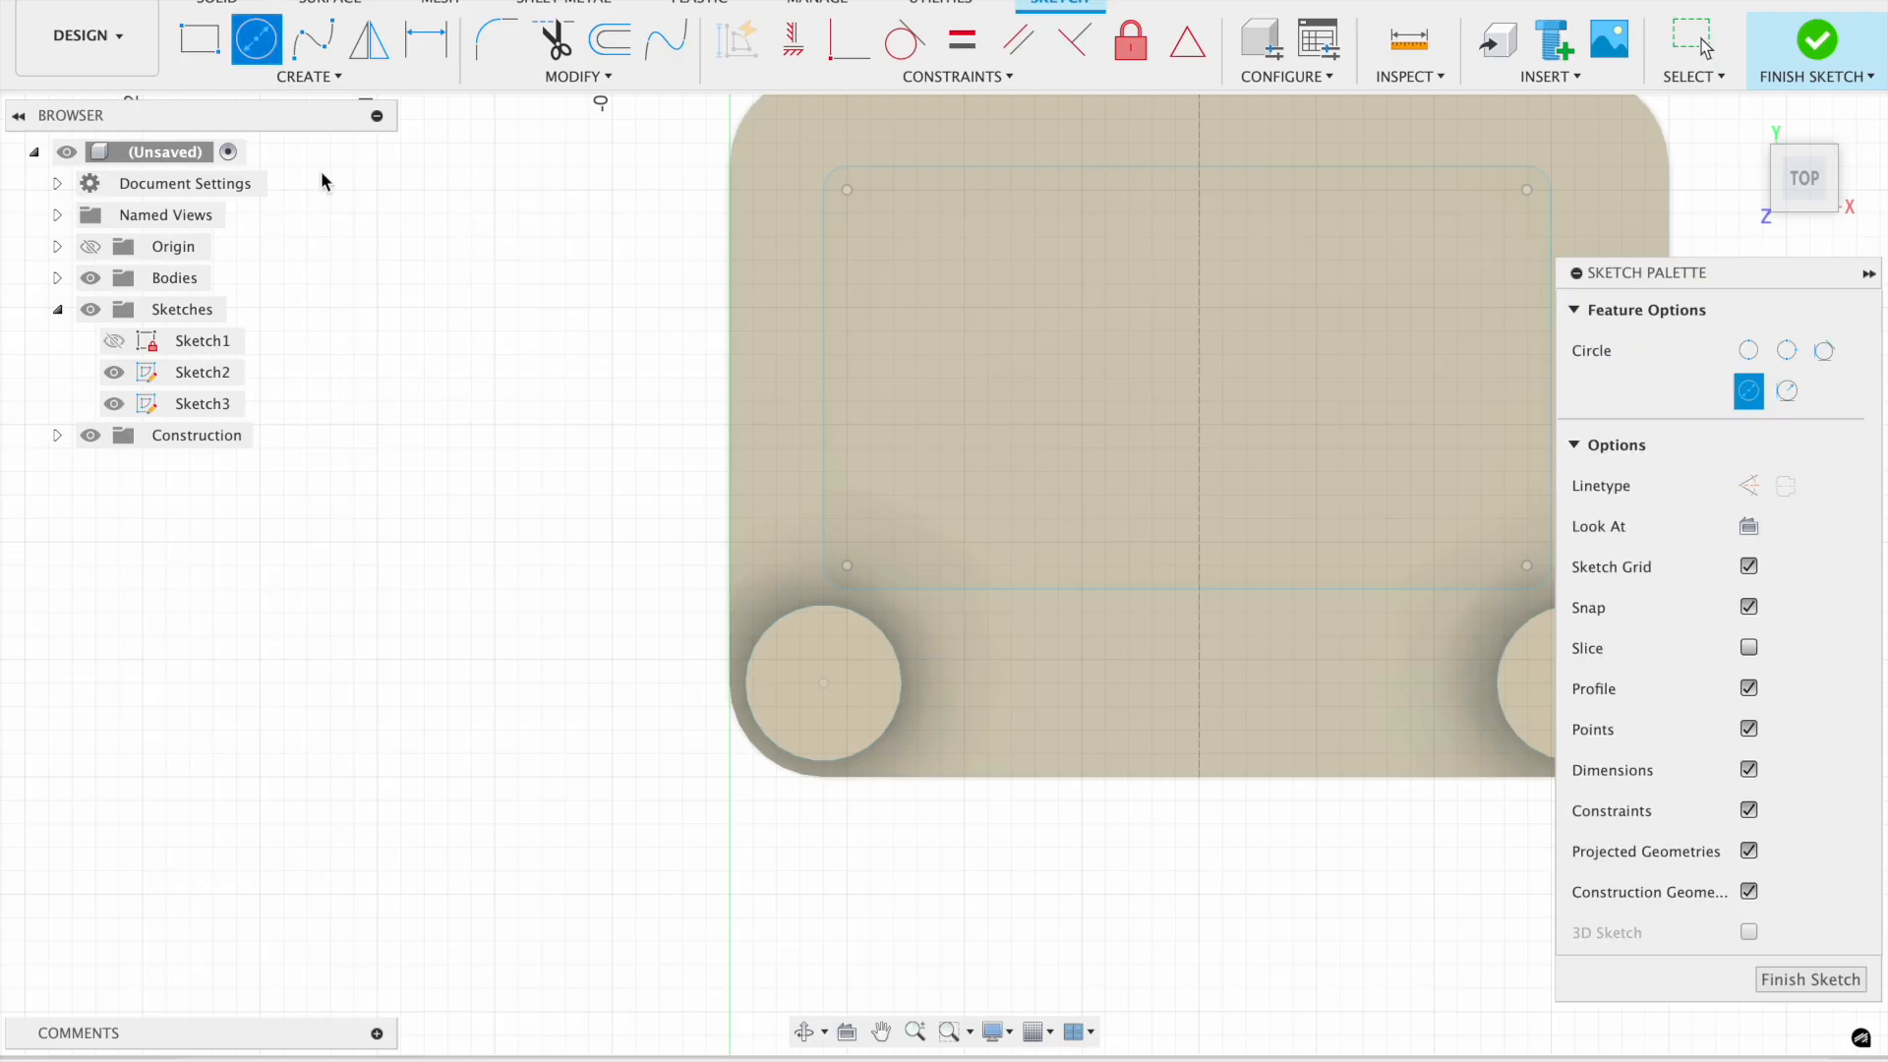
pyautogui.click(893, 686)
pyautogui.press('Escape')
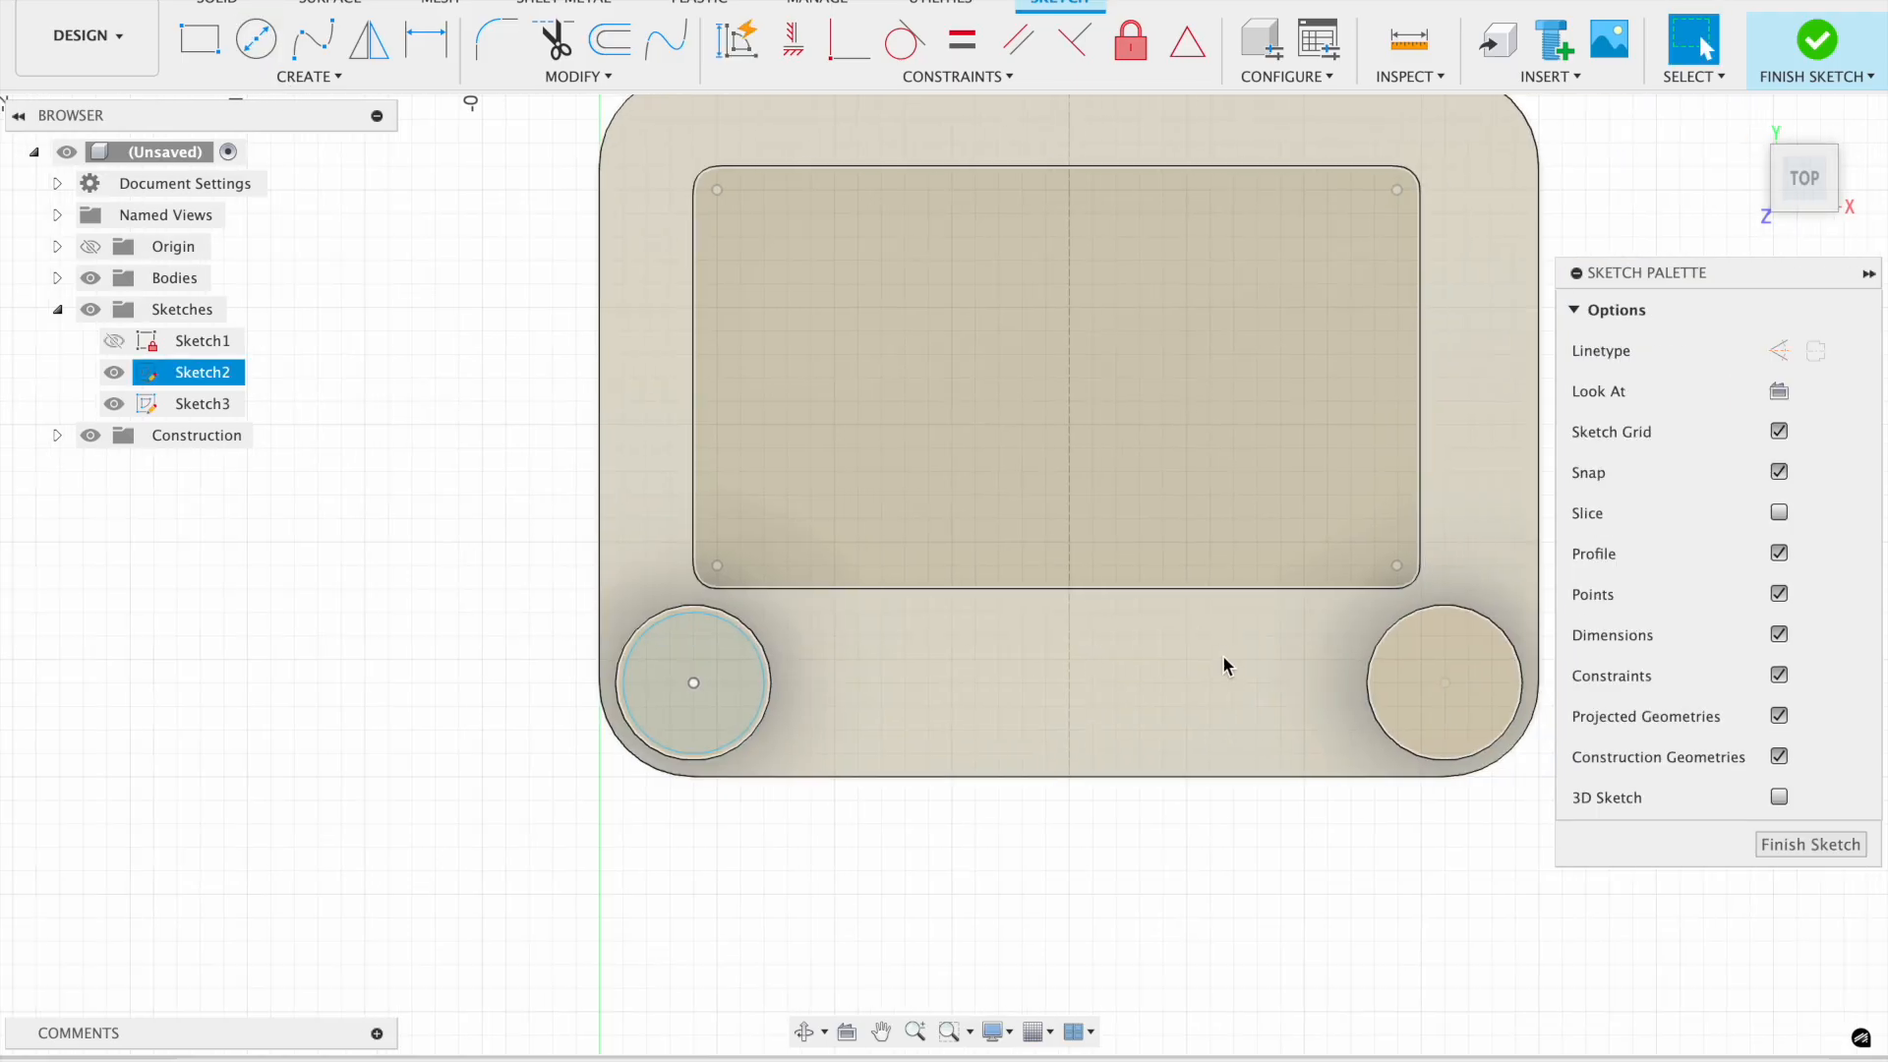
# - Mirror the circle's center point across the block's vertical center line onto the right cylinder, and finish the sketch
pyautogui.moveTo(1223, 655); pyautogui.dragTo(1182, 651, button='middle')
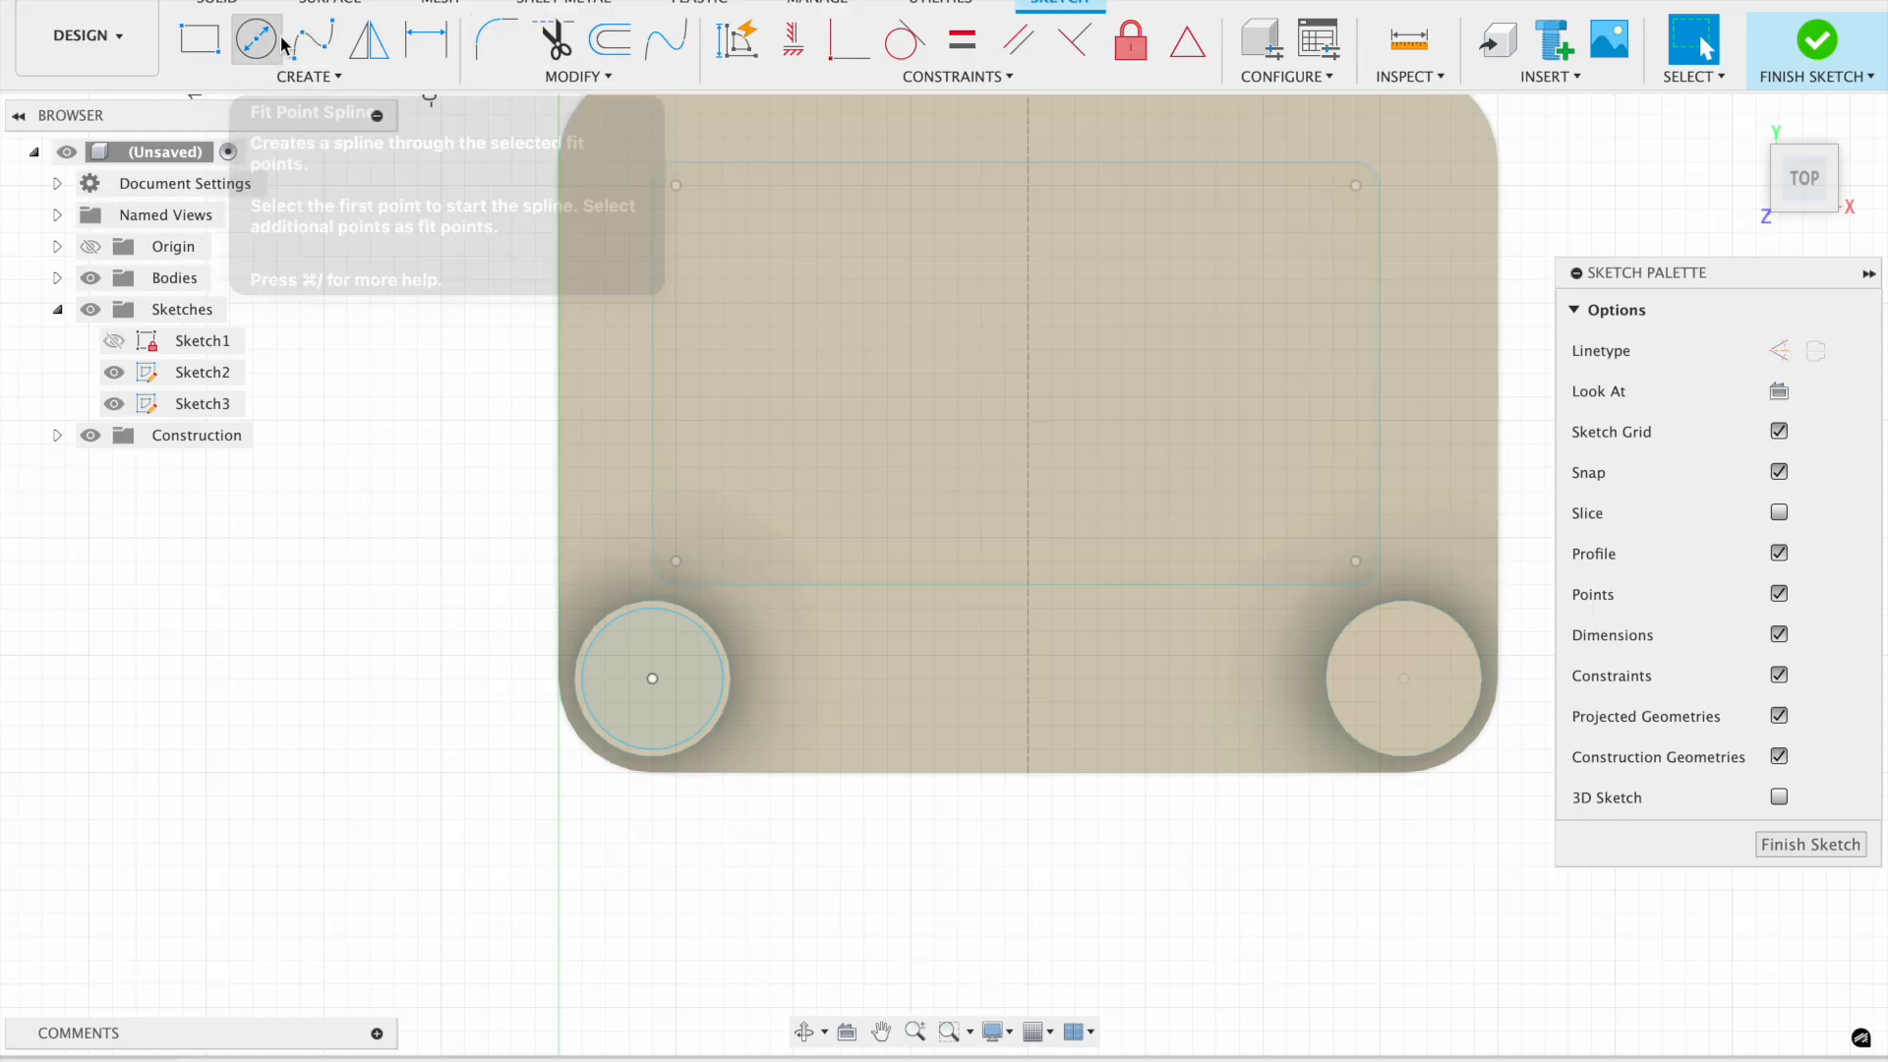
pyautogui.click(370, 39)
pyautogui.click(637, 670)
pyautogui.click(1377, 352)
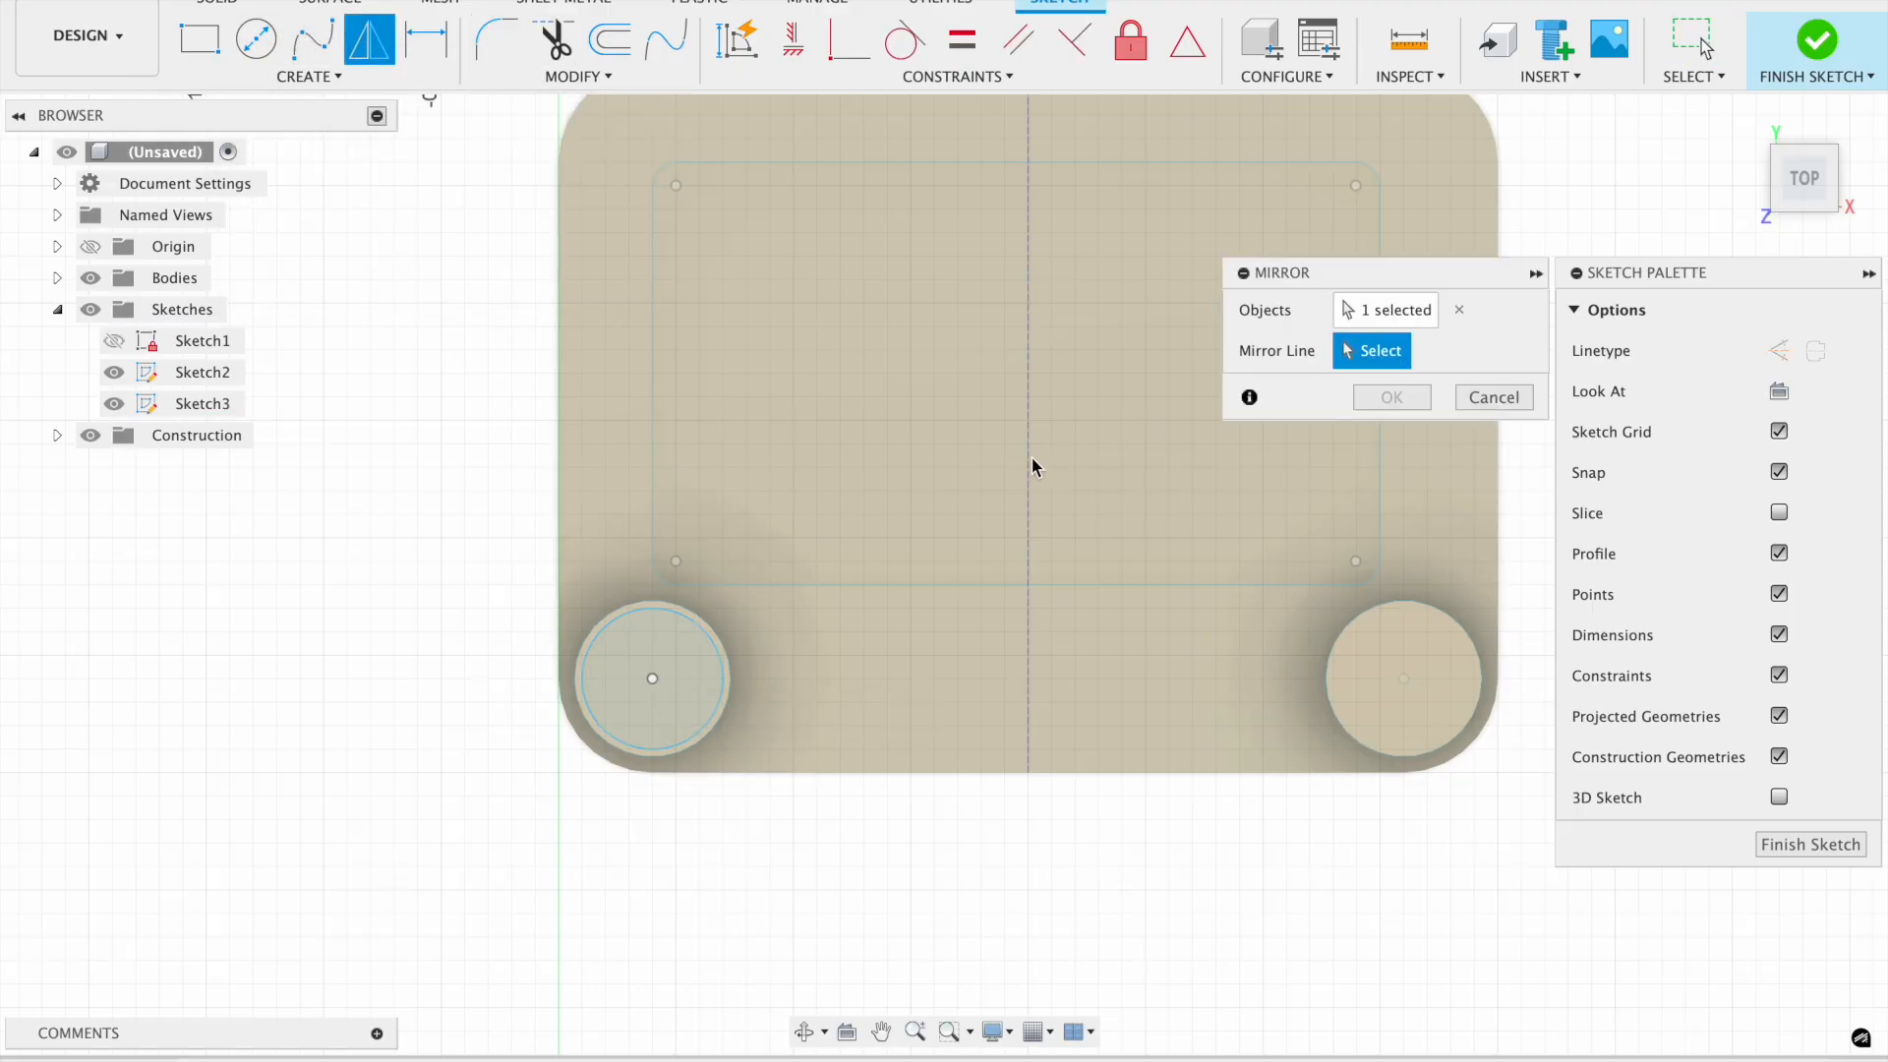
pyautogui.click(1029, 462)
pyautogui.click(1387, 398)
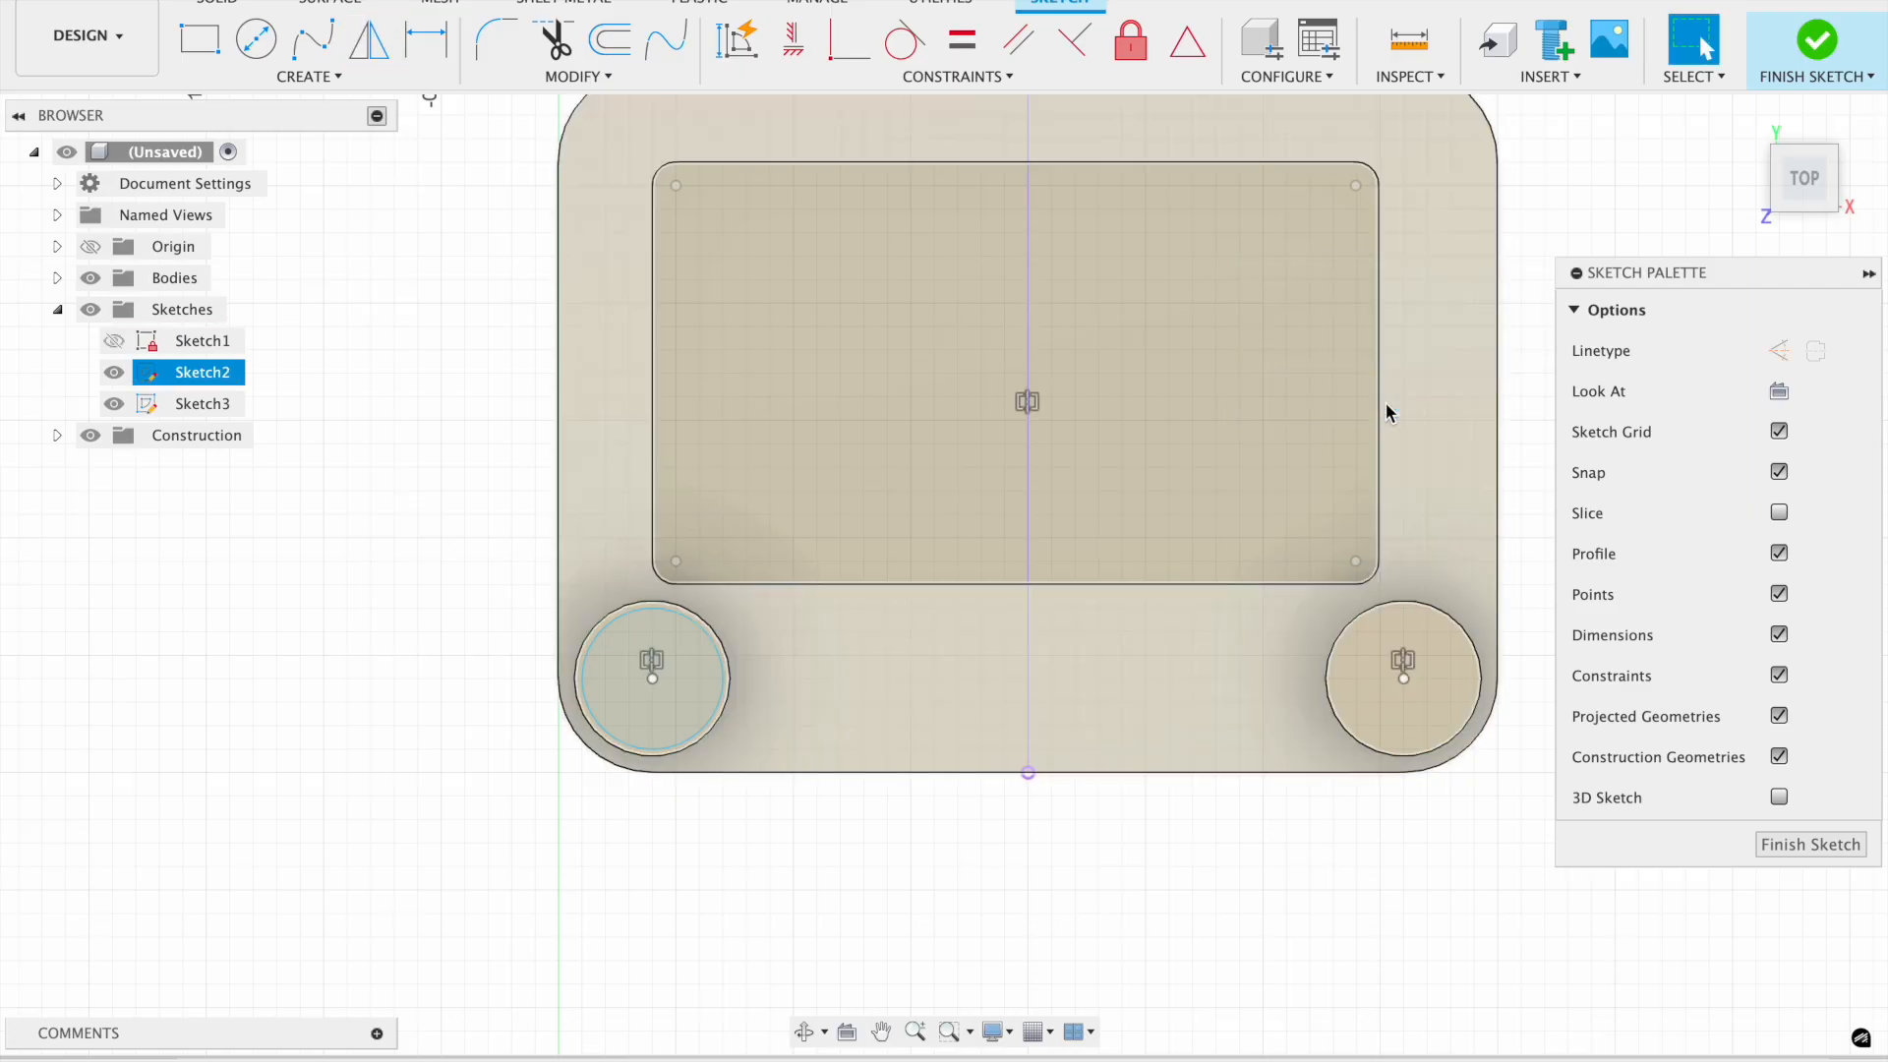
pyautogui.click(1741, 118)
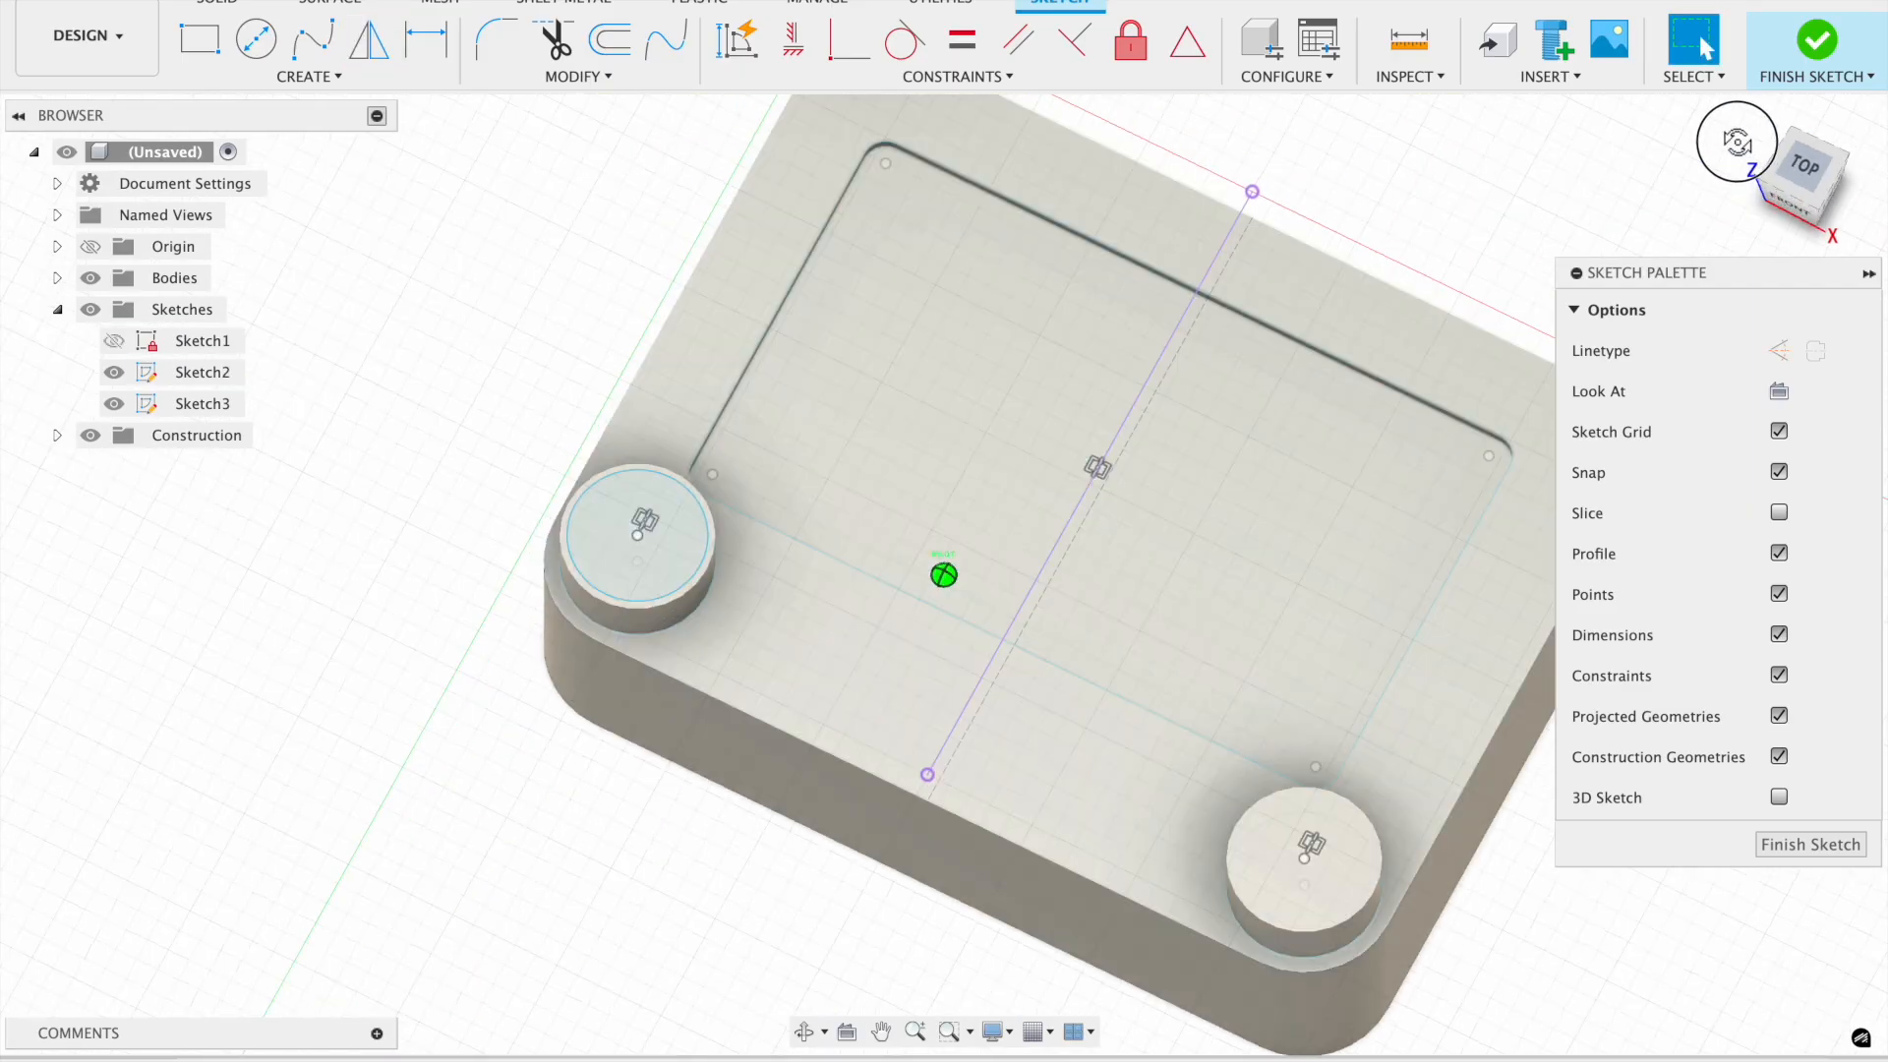
pyautogui.moveTo(1681, 95); pyautogui.dragTo(1678, 98)
pyautogui.click(1798, 63)
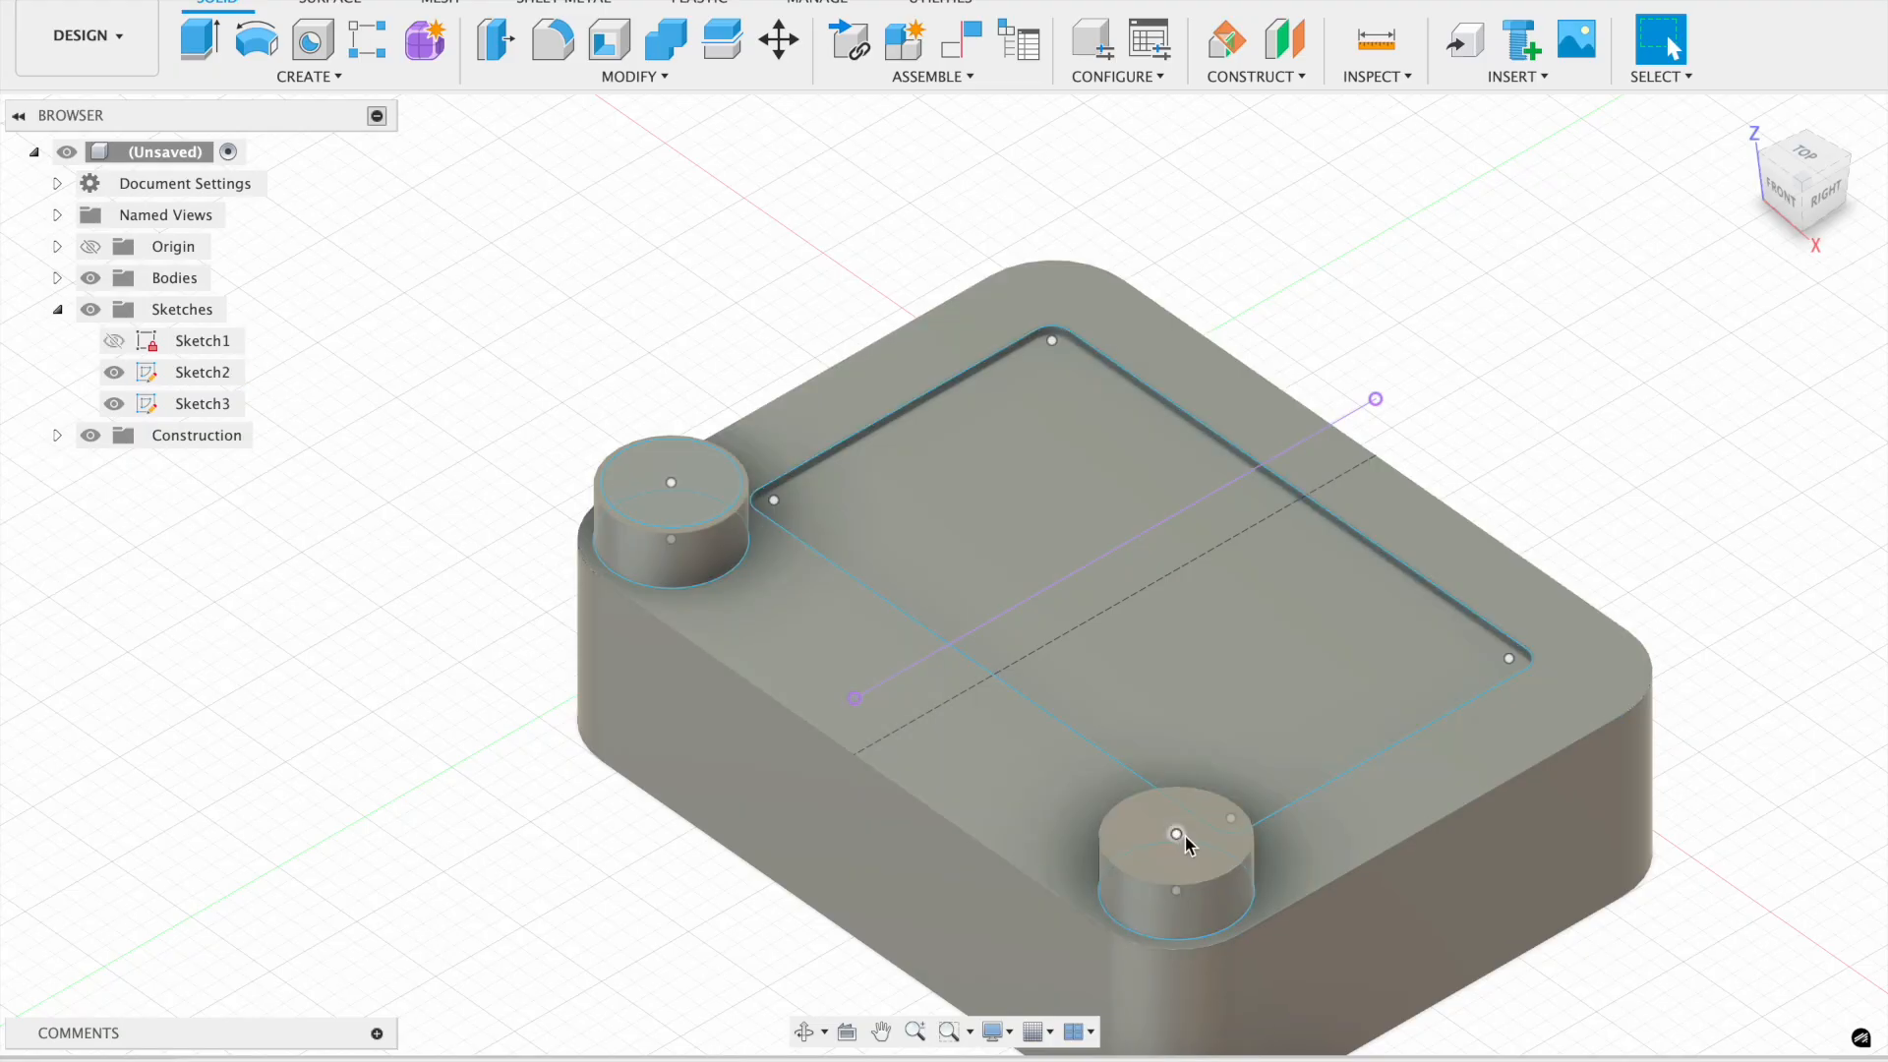
# - Create an offset construction plane from the top face of the right cylinder
pyautogui.rightClick(1122, 865)
pyautogui.click(1096, 666)
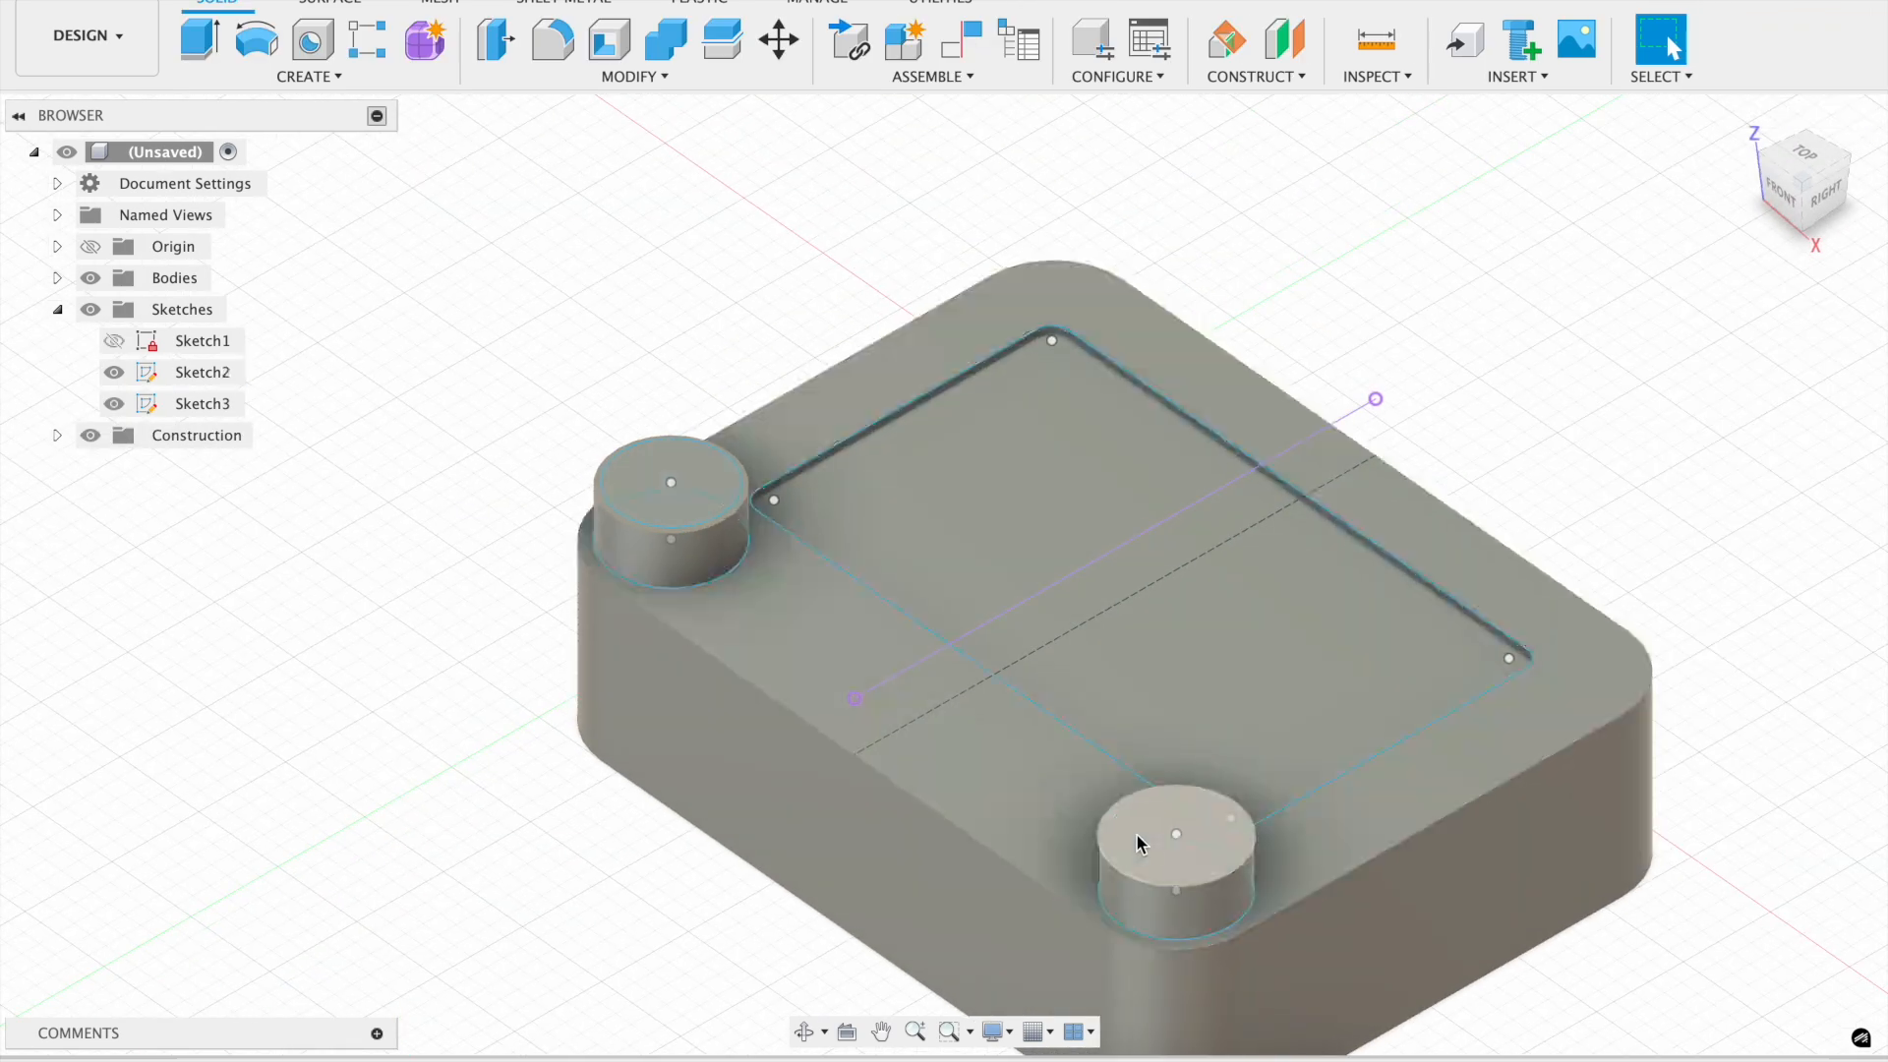
pyautogui.rightClick(1138, 839)
pyautogui.click(1112, 433)
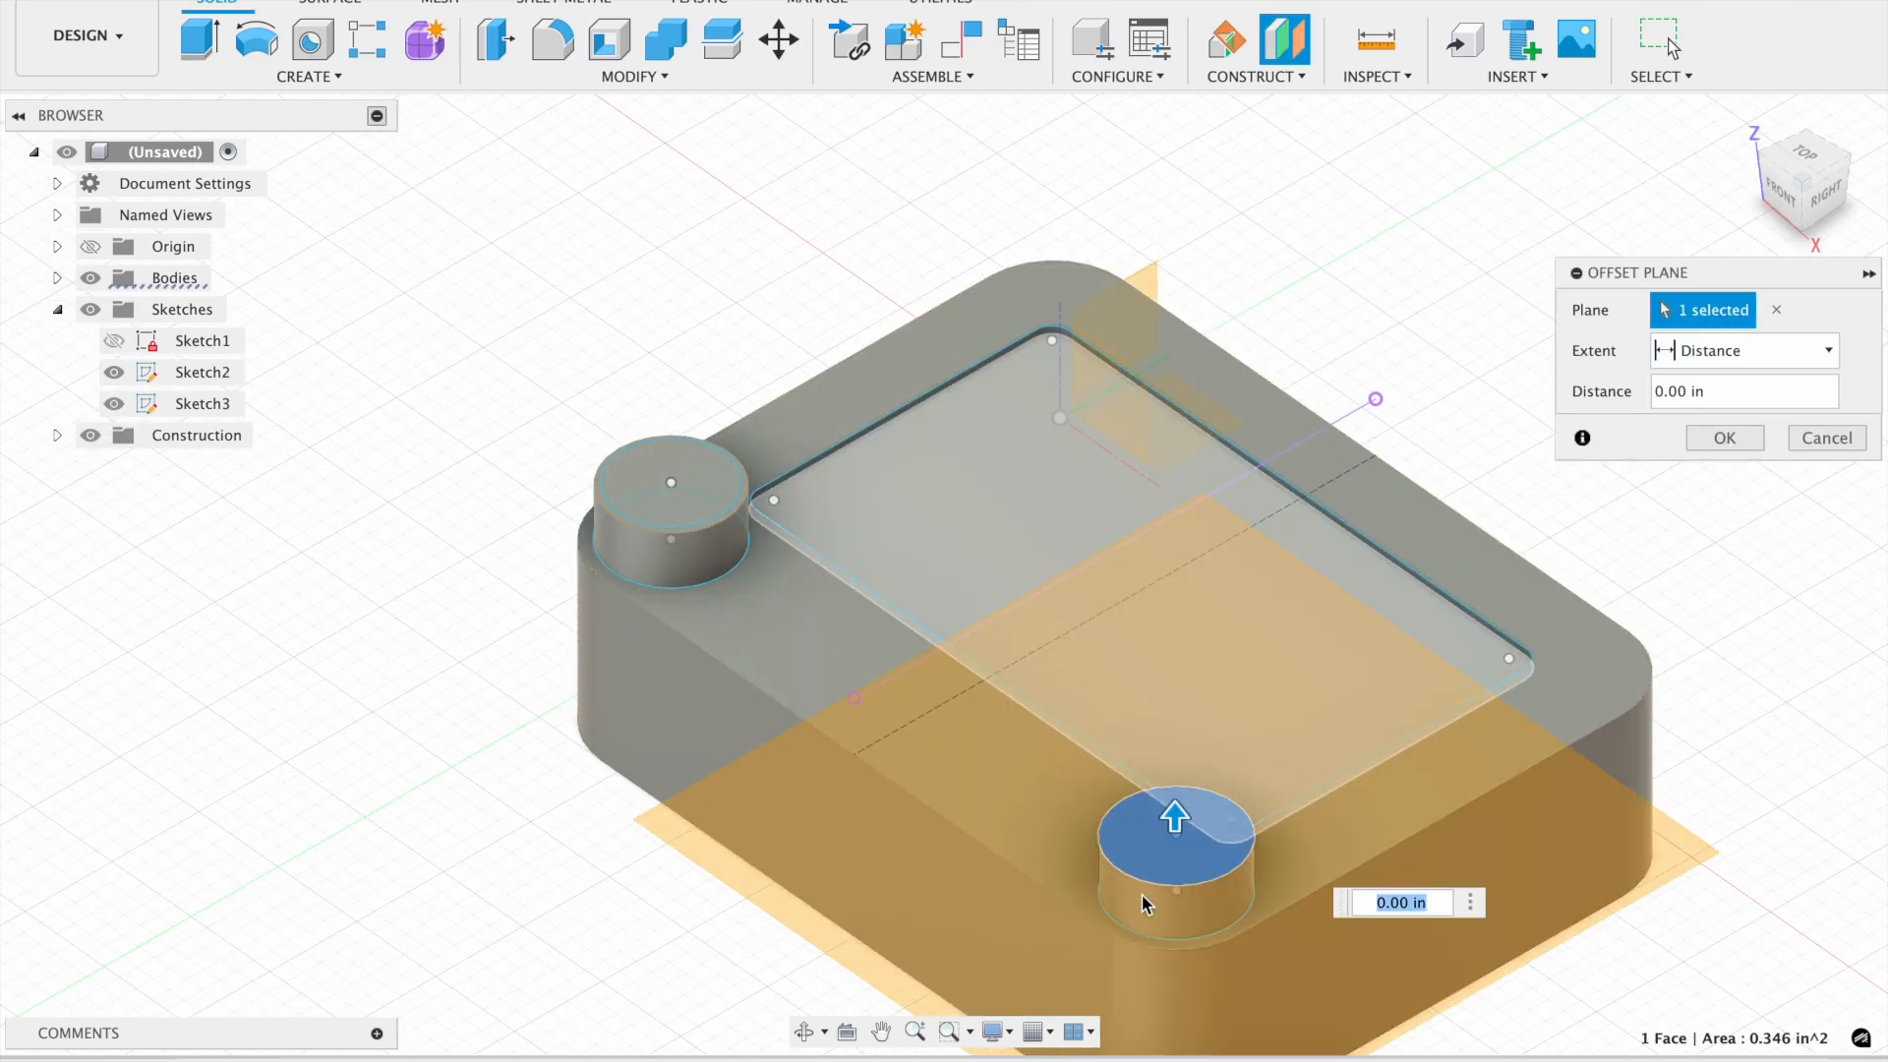
pyautogui.press('Return')
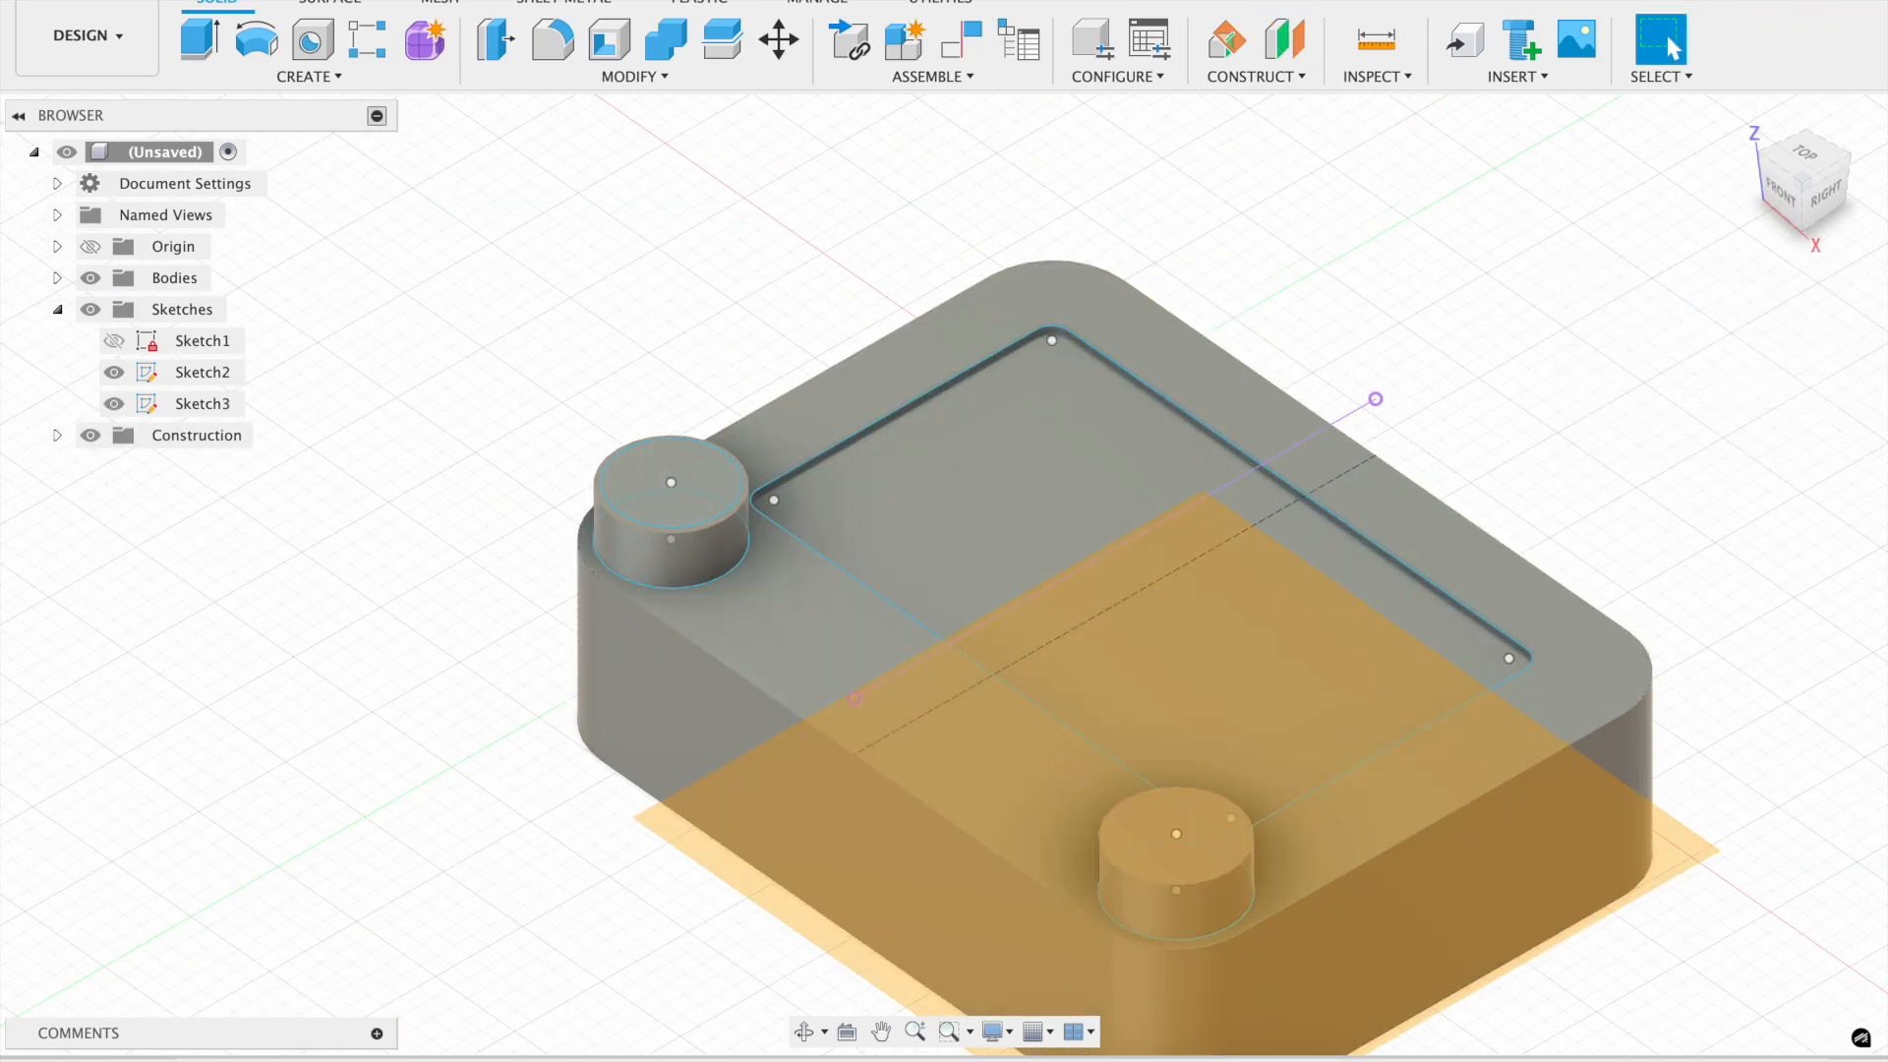
pyautogui.moveTo(1316, 987); pyautogui.dragTo(1284, 846, button='middle')
pyautogui.rightClick(1153, 697)
pyautogui.click(1148, 525)
pyautogui.rightClick(1149, 531)
pyautogui.click(1113, 729)
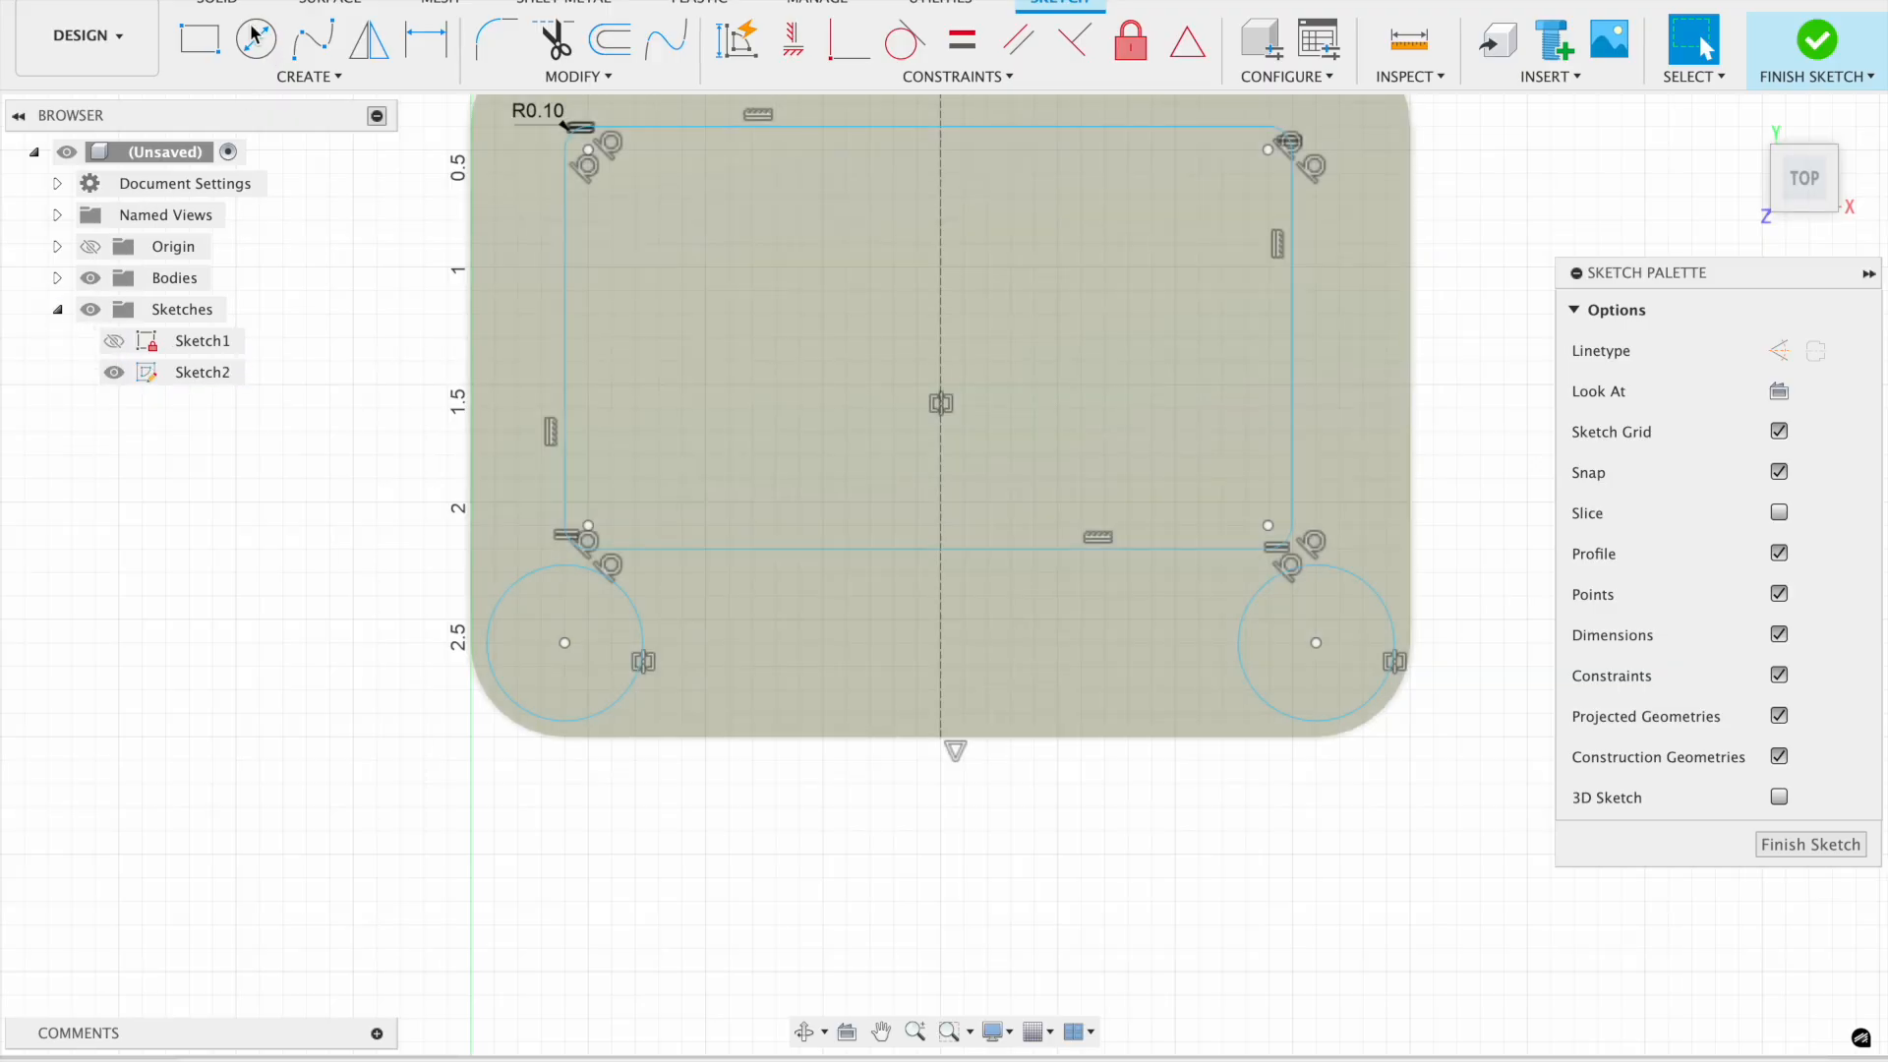
pyautogui.click(254, 35)
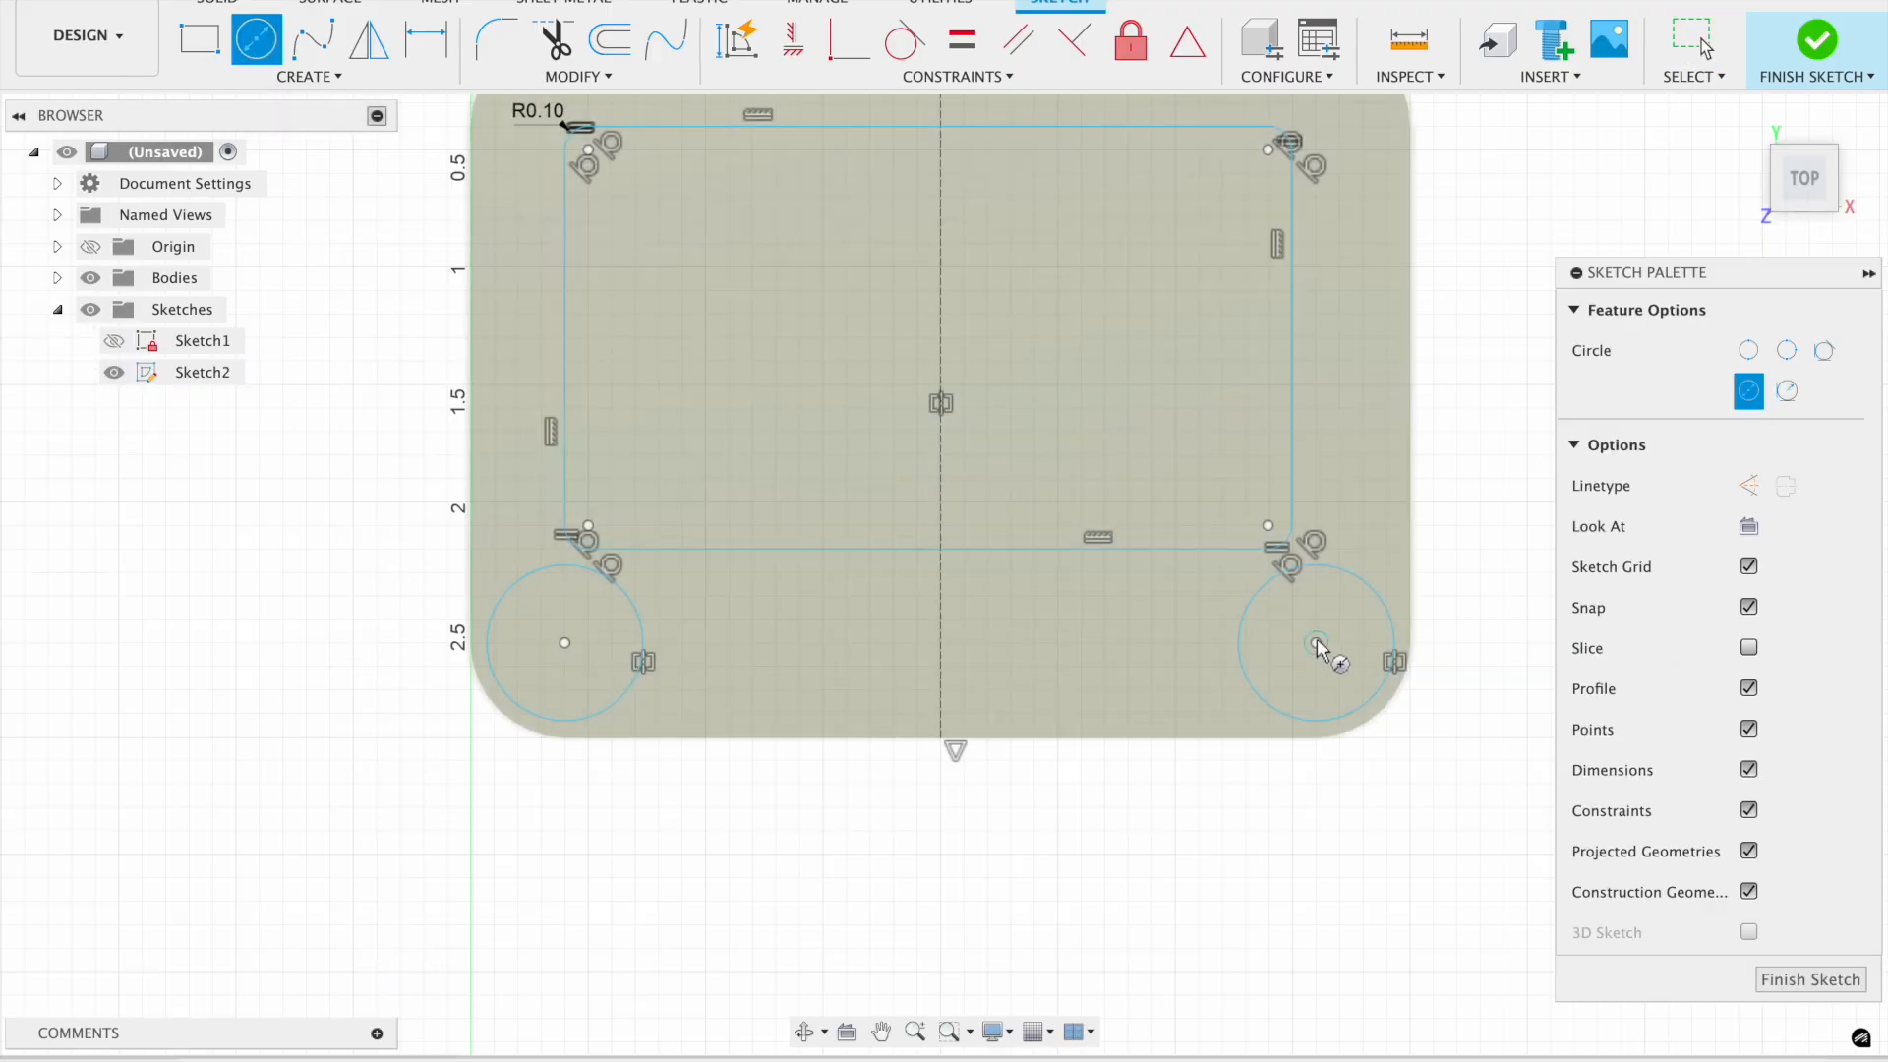
pyautogui.click(1706, 18)
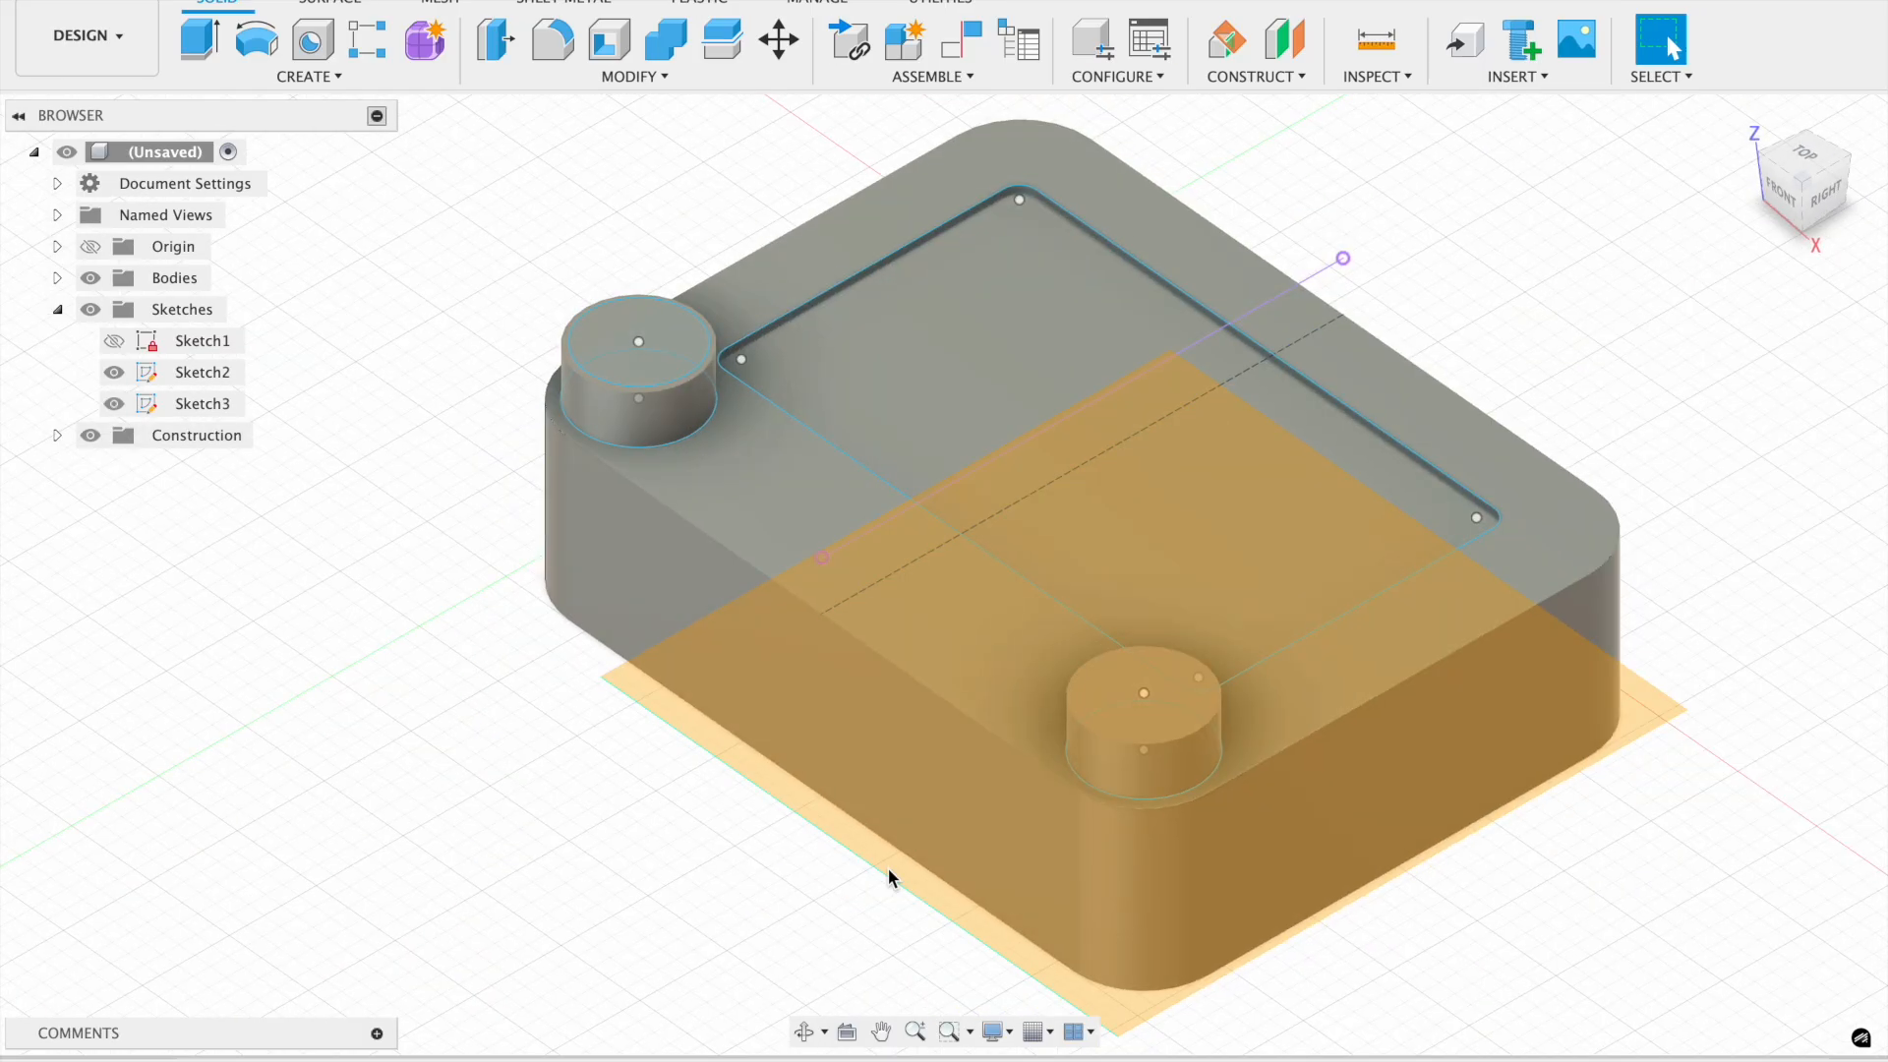
# - Sketch a circle on the new construction plane, centered on the right cylinder and slightly smaller than its top face, and finish the sketch
pyautogui.rightClick(1057, 792)
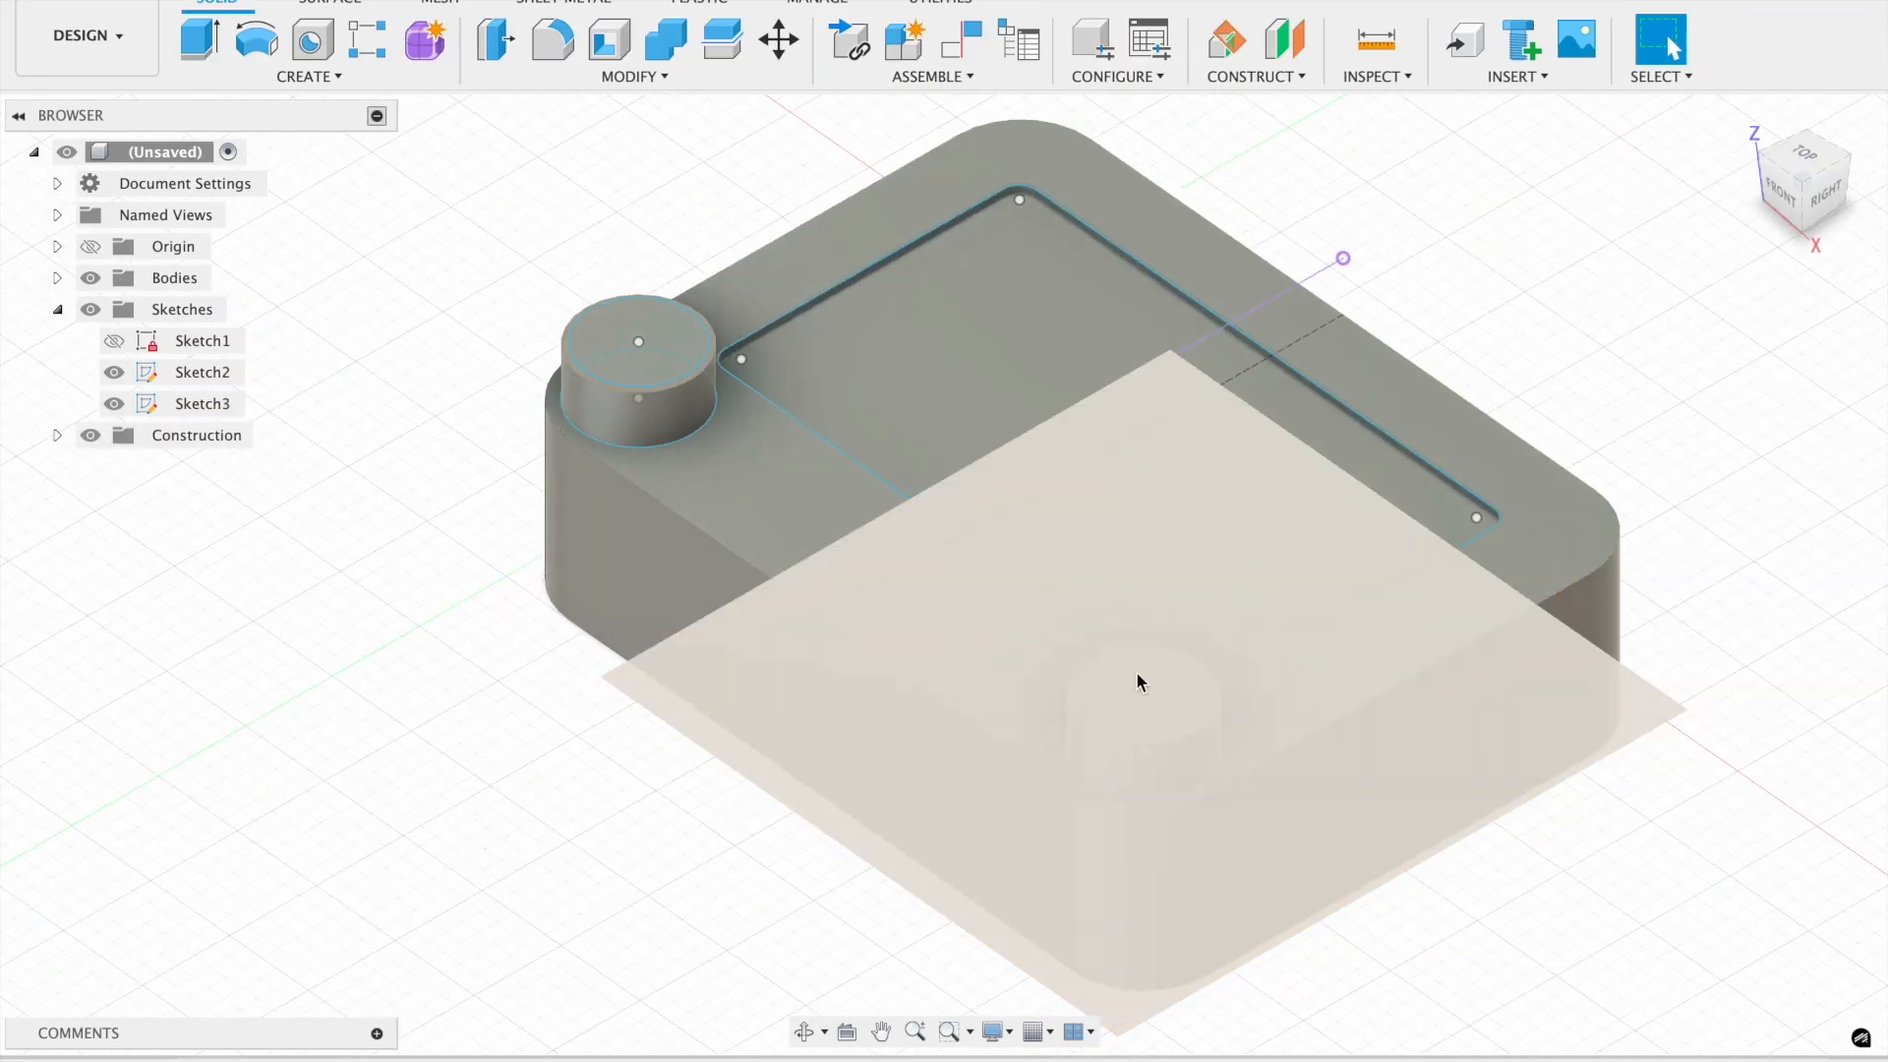
pyautogui.rightClick(1141, 689)
pyautogui.click(1110, 900)
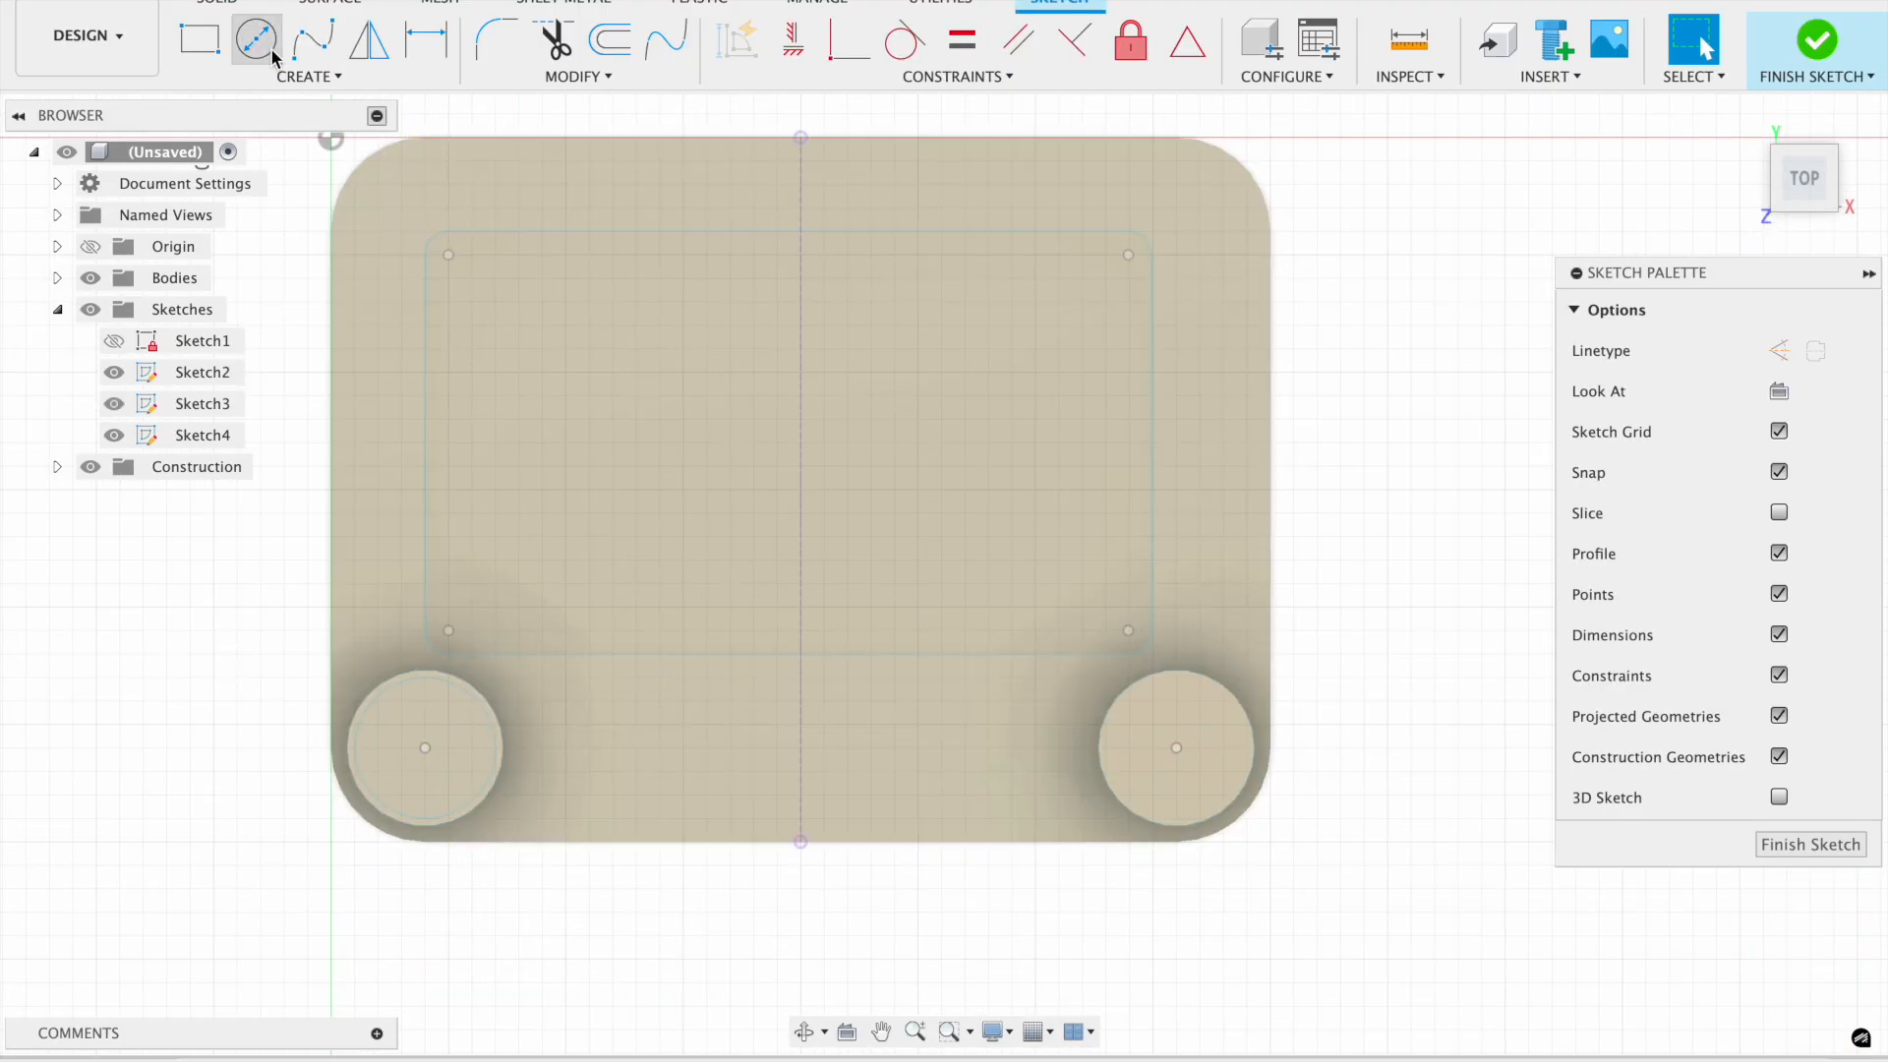
pyautogui.click(256, 38)
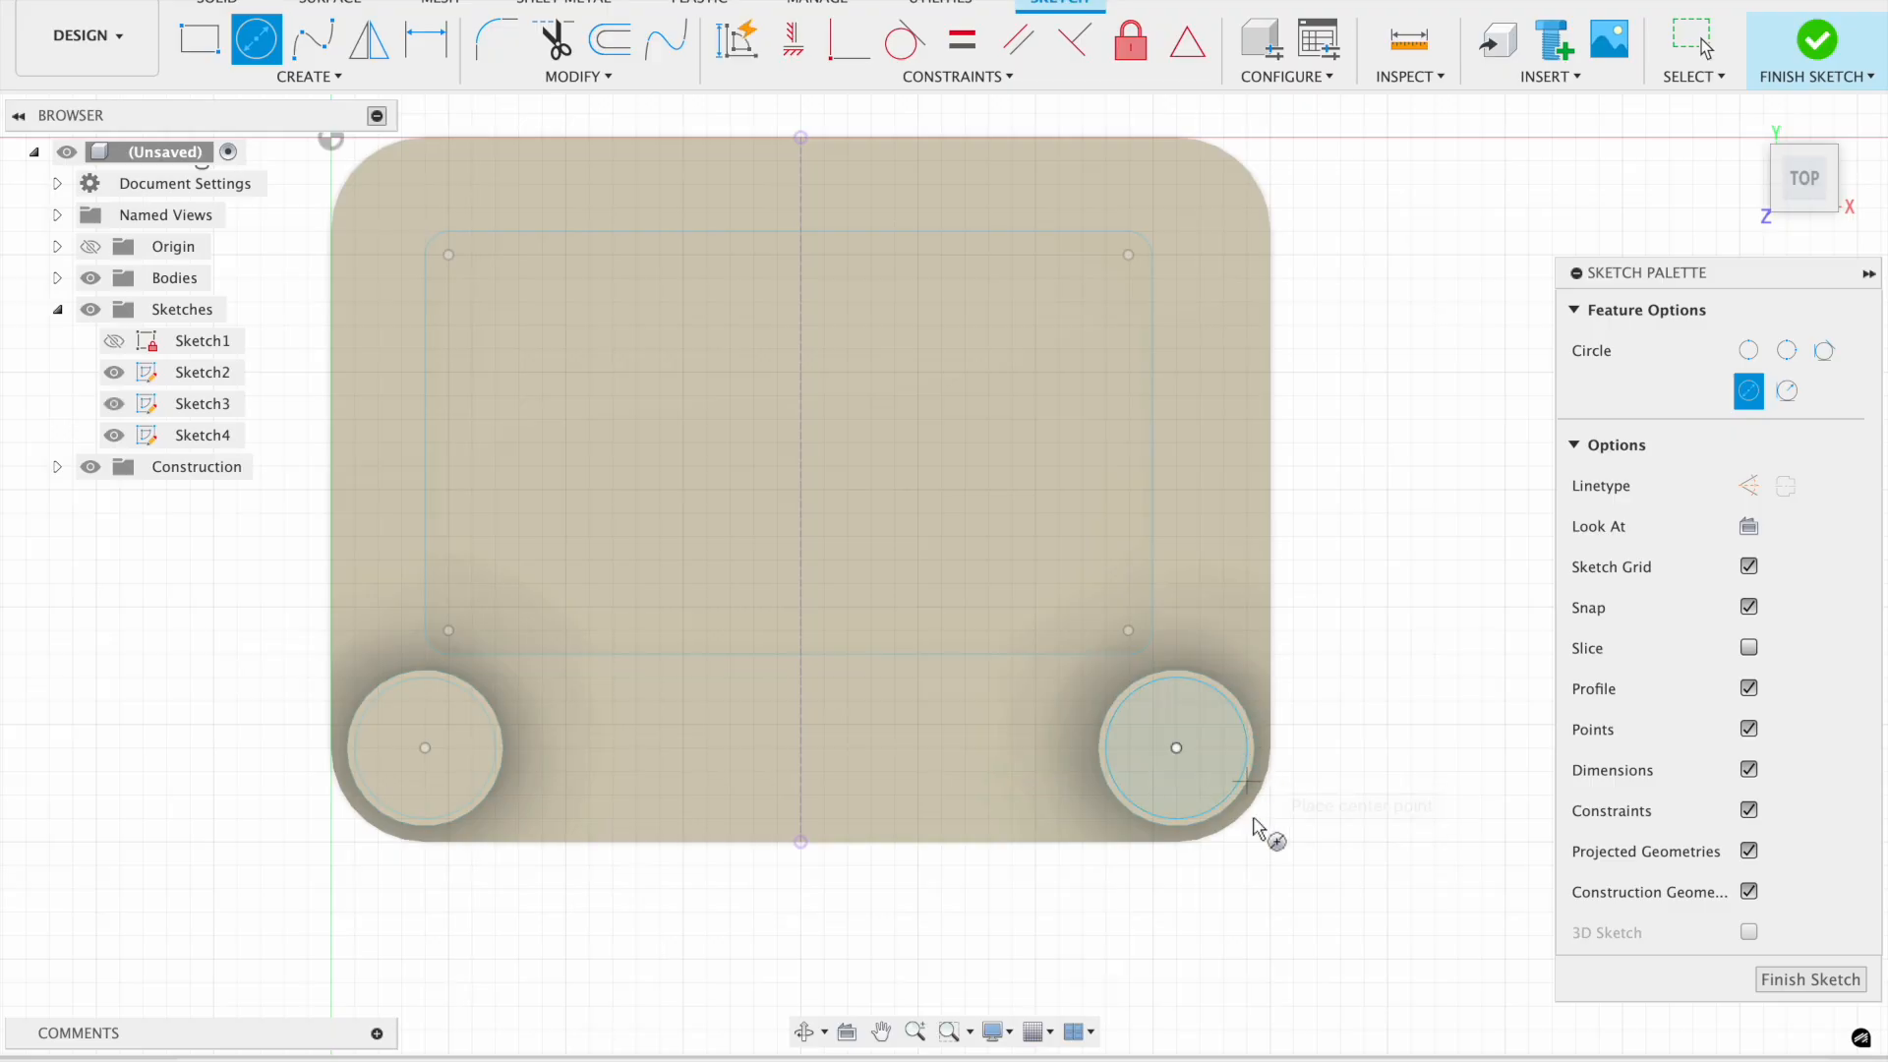
pyautogui.click(1818, 44)
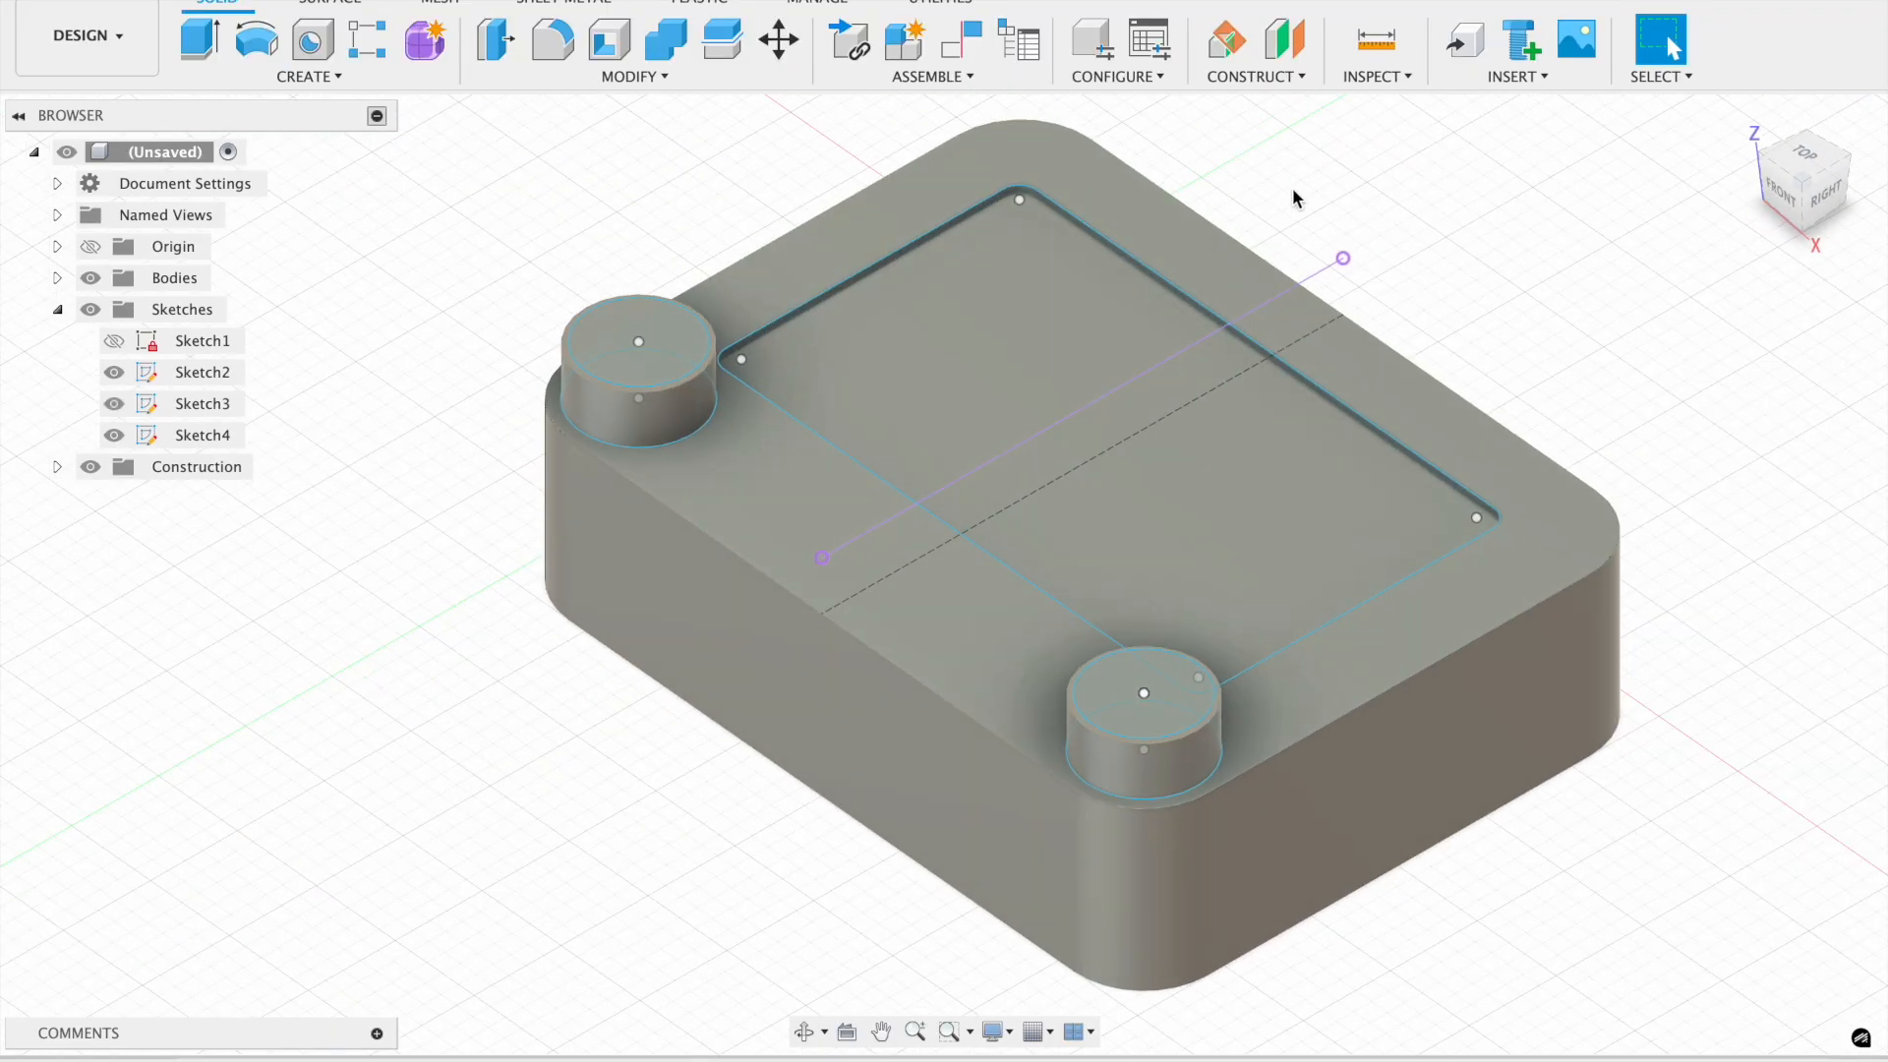
# - Loft the left cylinder's top face to its slightly smaller sketched circle, joining the result to the body
pyautogui.click(313, 77)
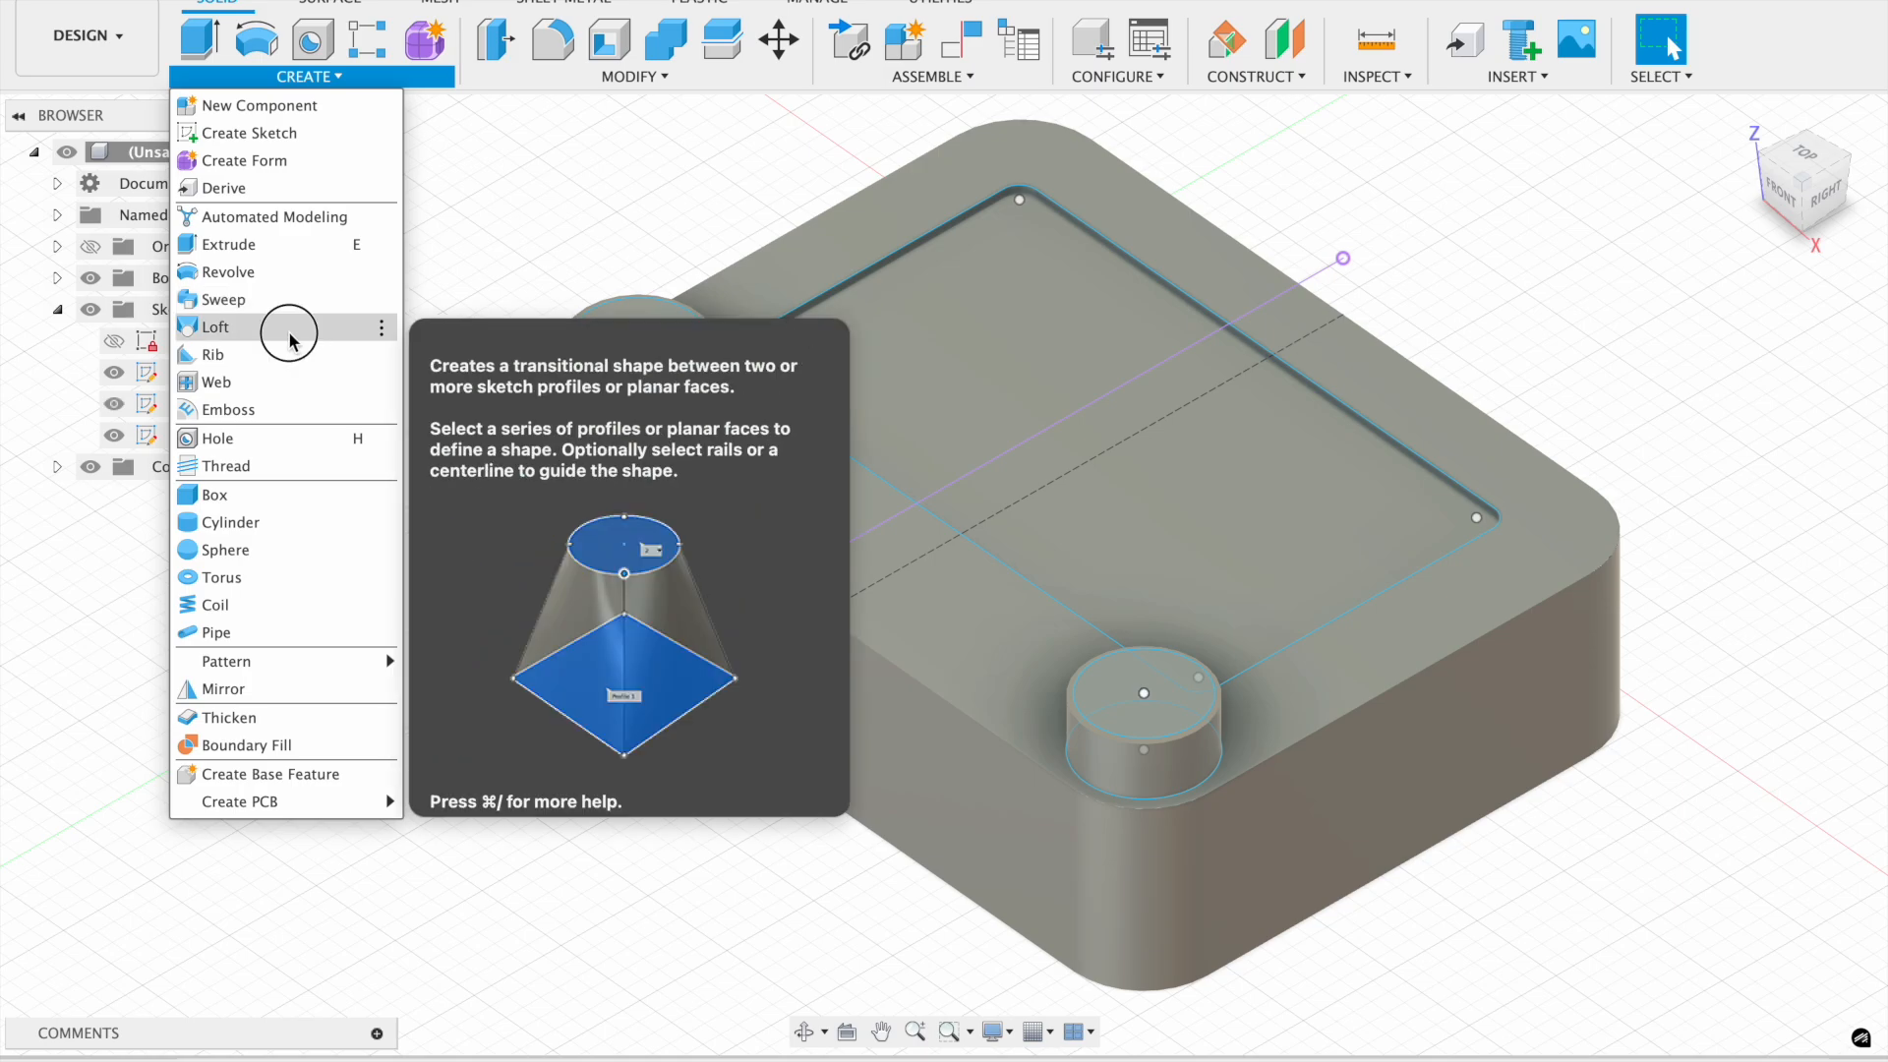
pyautogui.click(285, 322)
pyautogui.click(610, 372)
pyautogui.click(1133, 733)
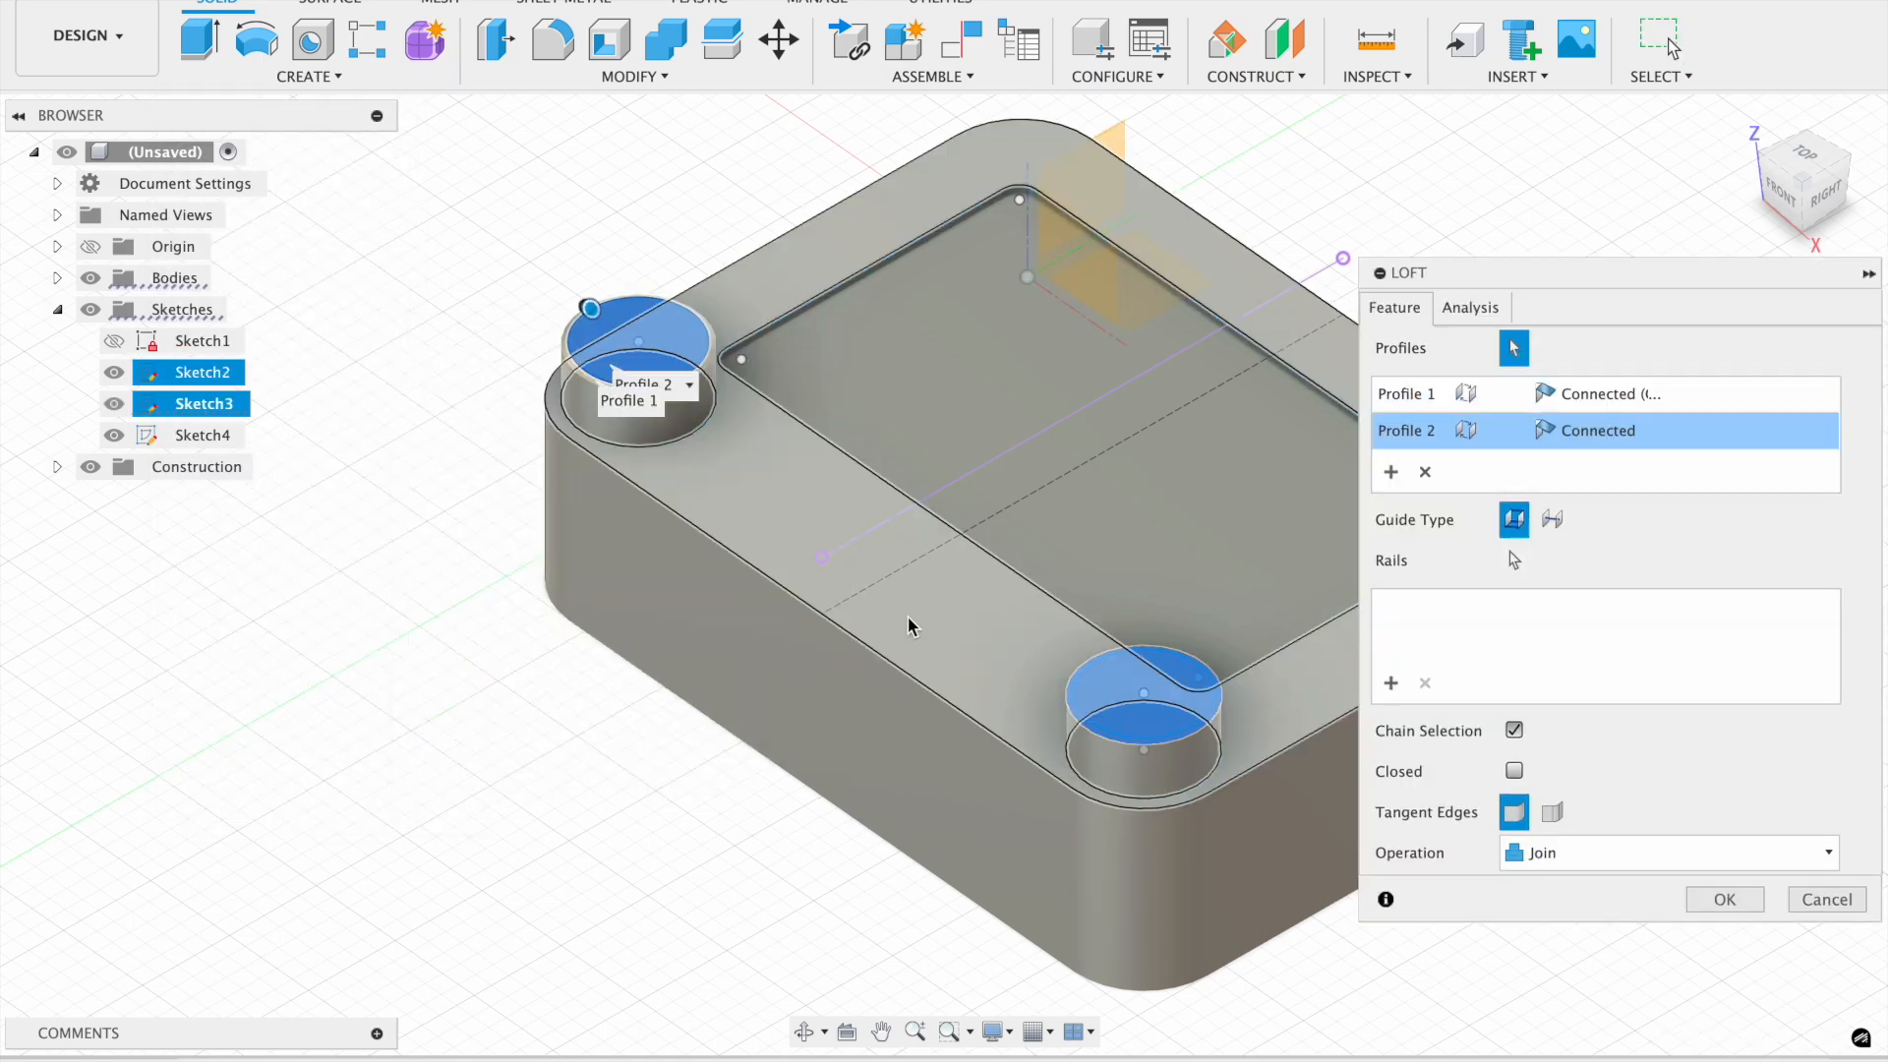
pyautogui.click(1092, 733)
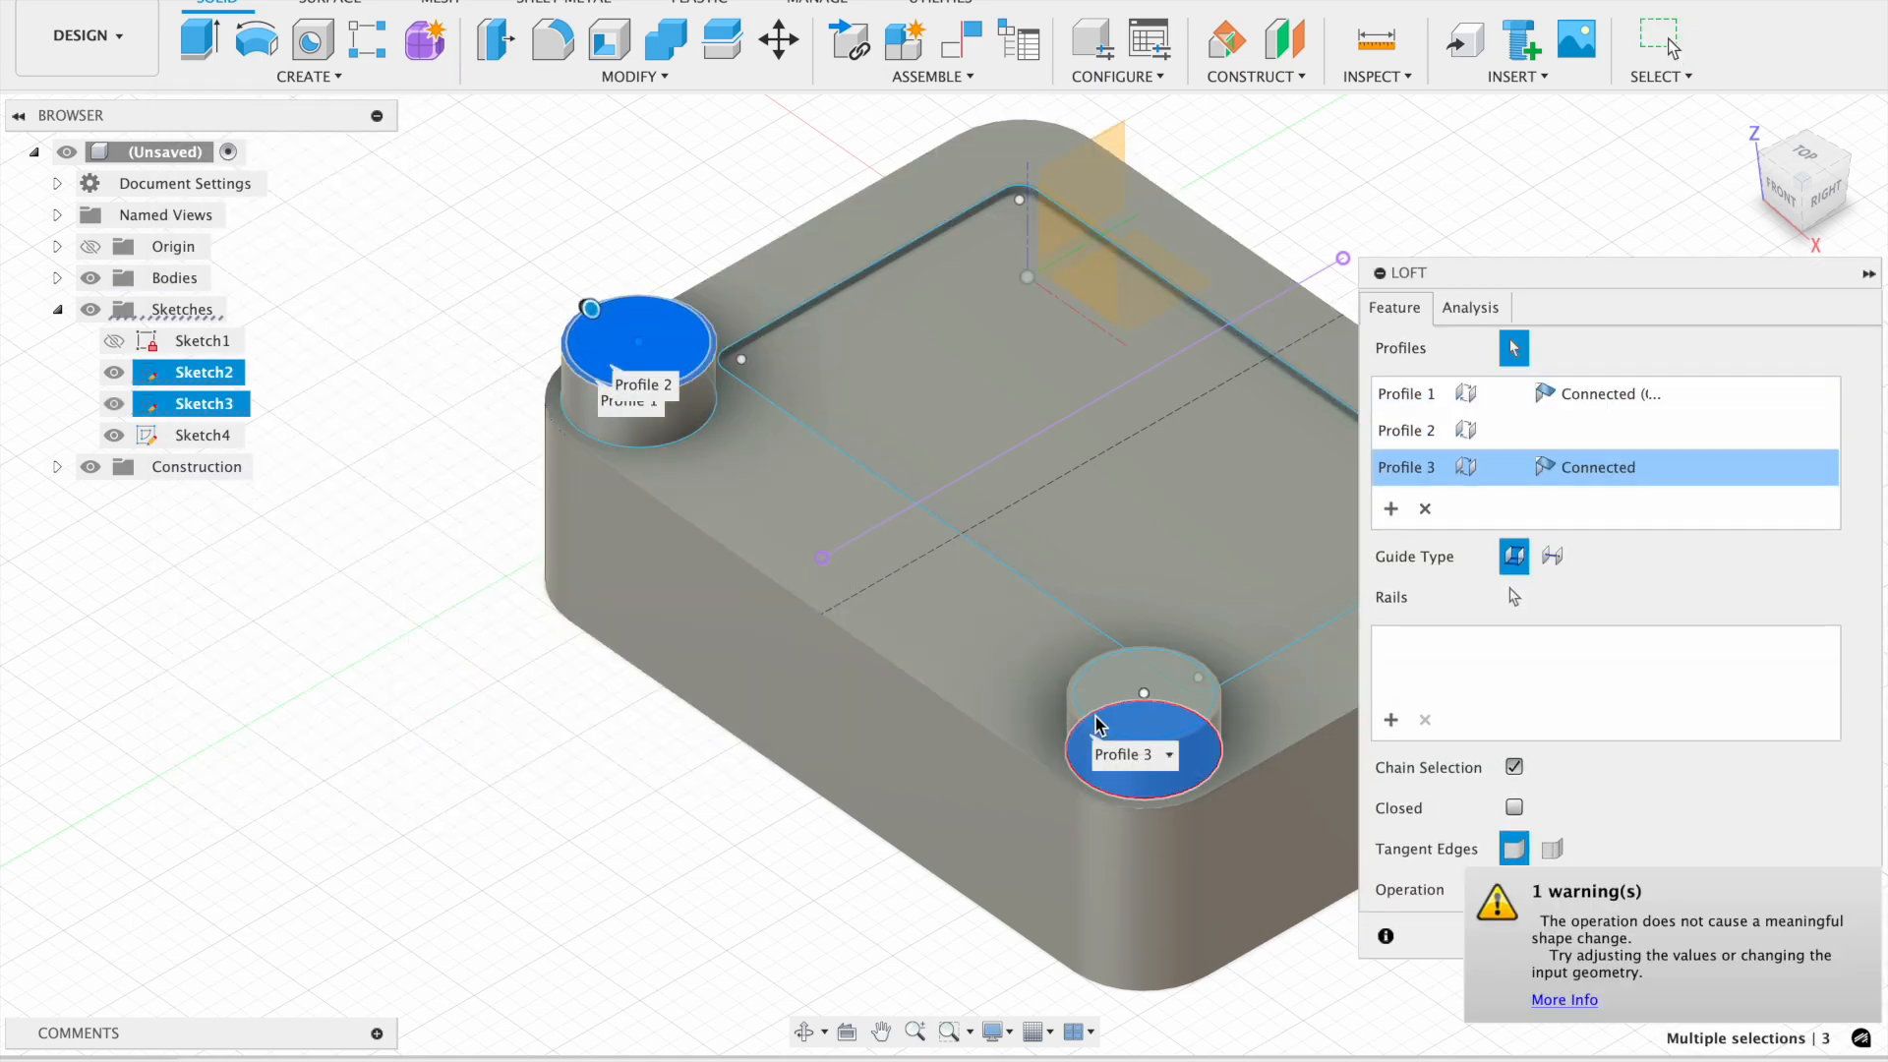
pyautogui.click(1088, 730)
pyautogui.click(1725, 899)
pyautogui.click(305, 78)
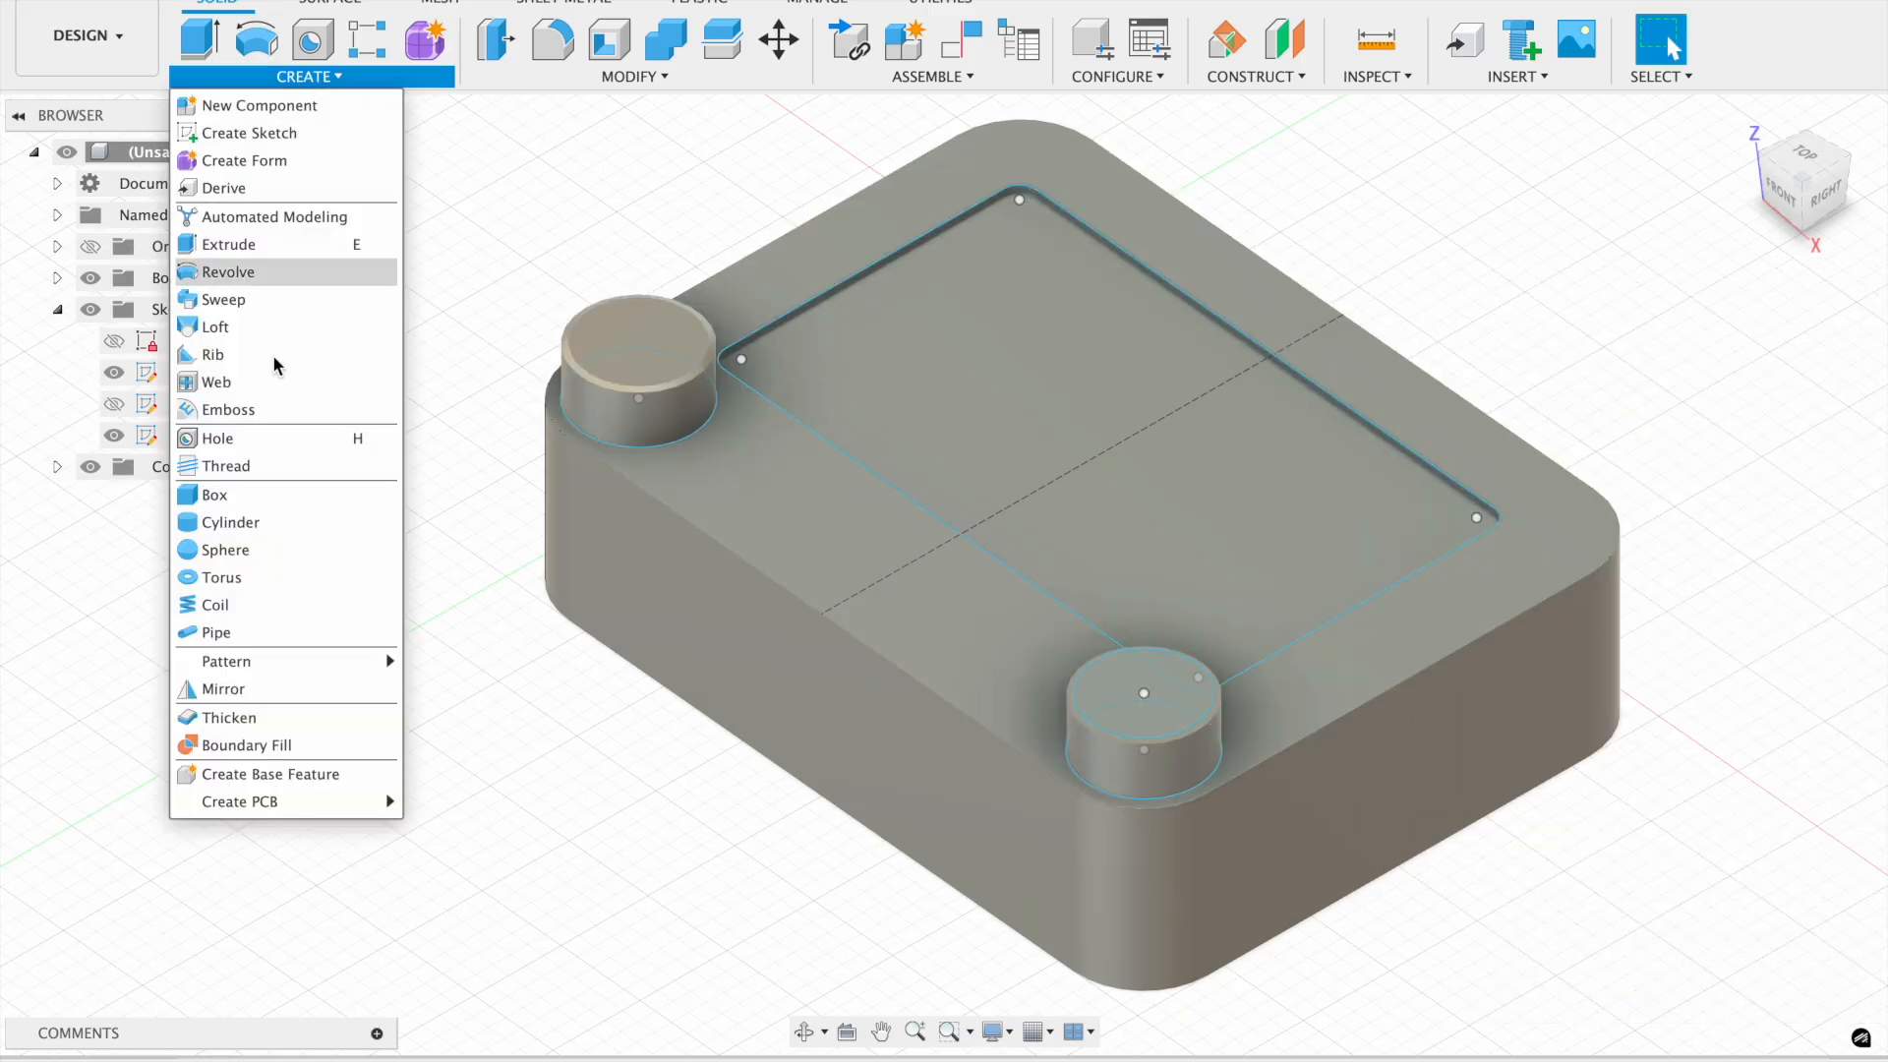
pyautogui.click(258, 324)
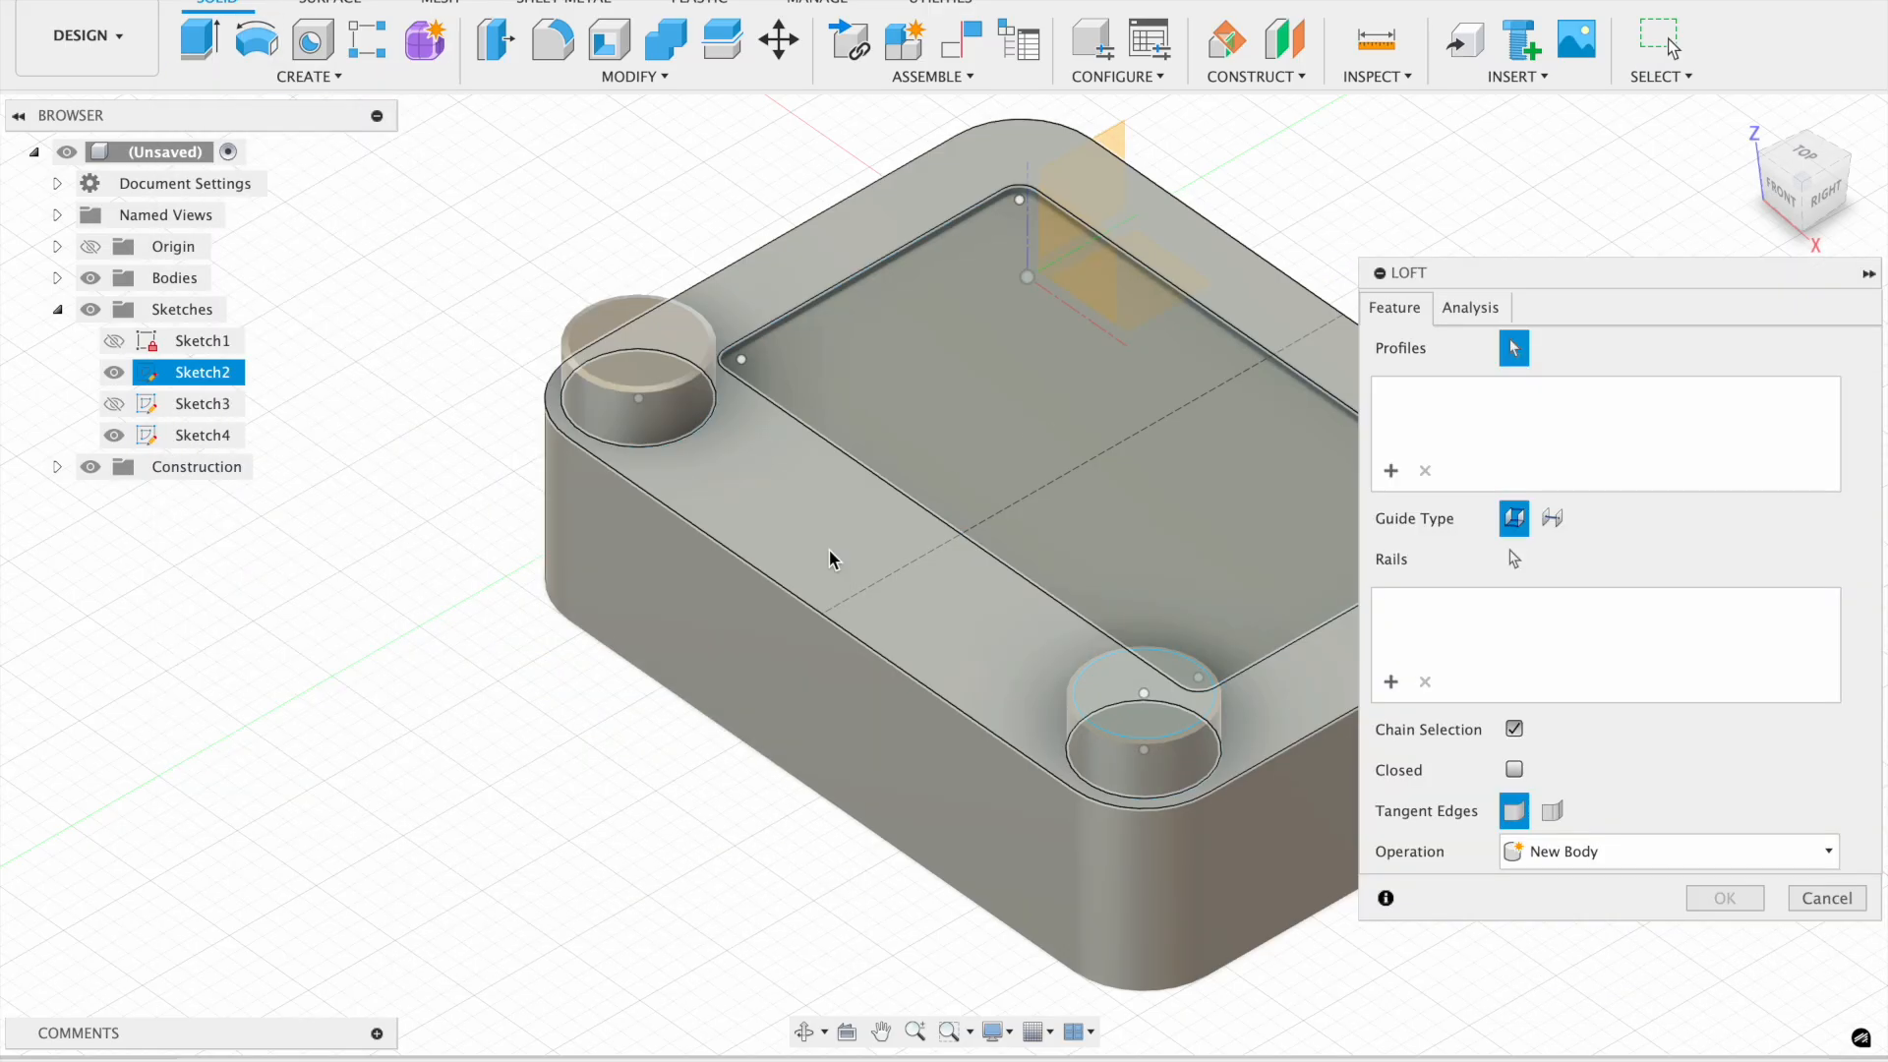
pyautogui.click(1179, 764)
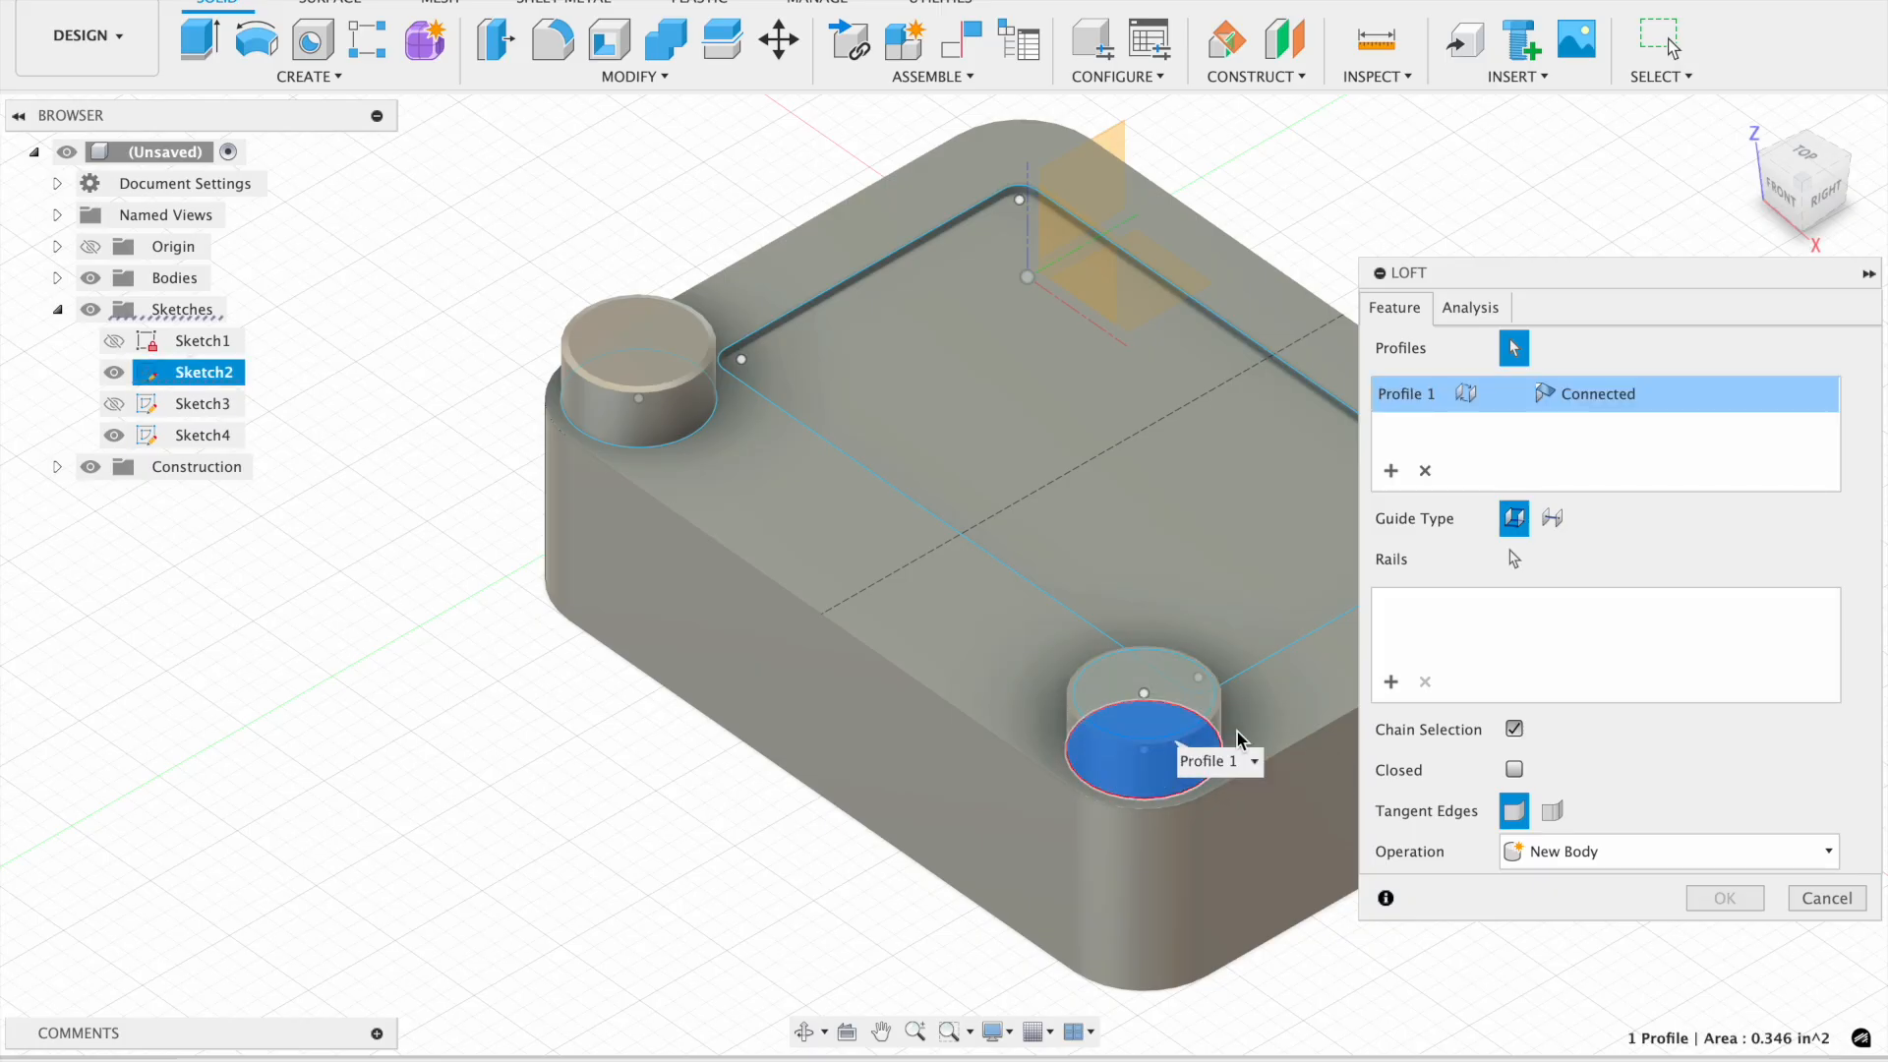
pyautogui.press('Escape')
# - Loft the right cylinder's top face to the slightly smaller circle sketched on it
pyautogui.click(320, 79)
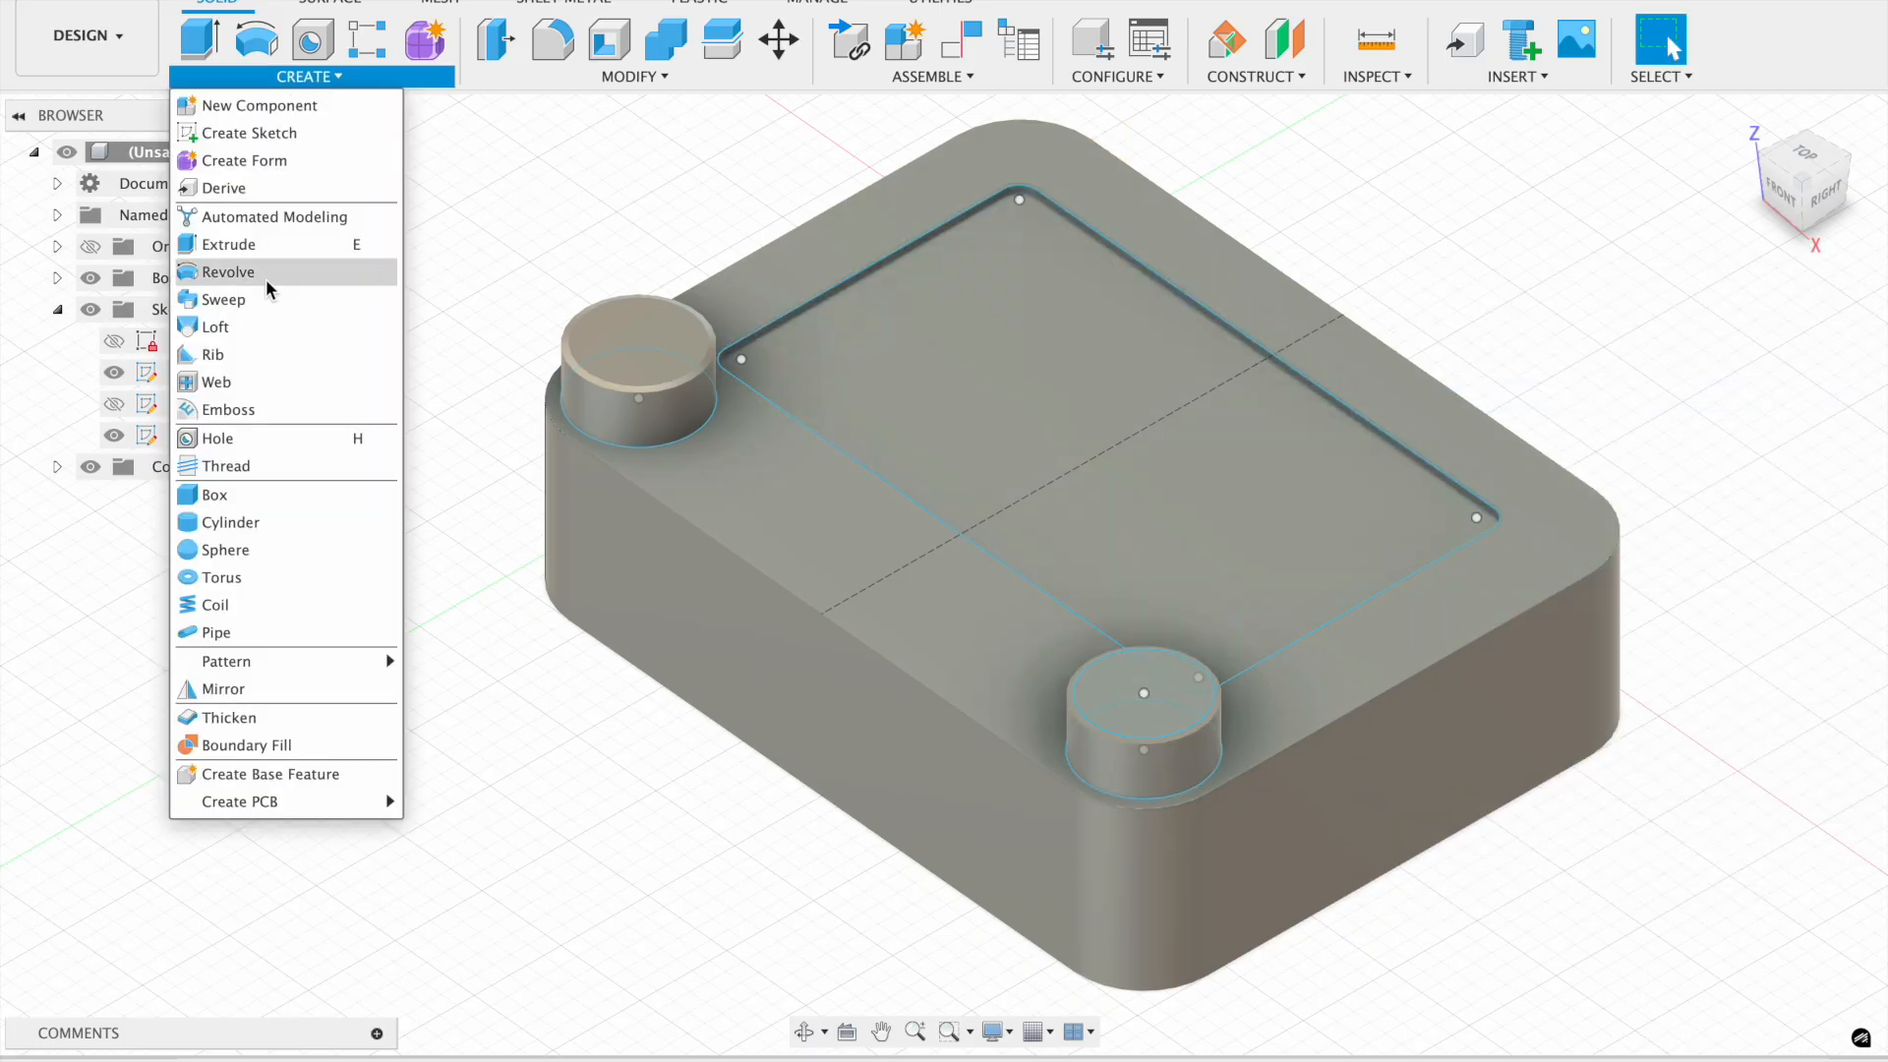
pyautogui.click(250, 332)
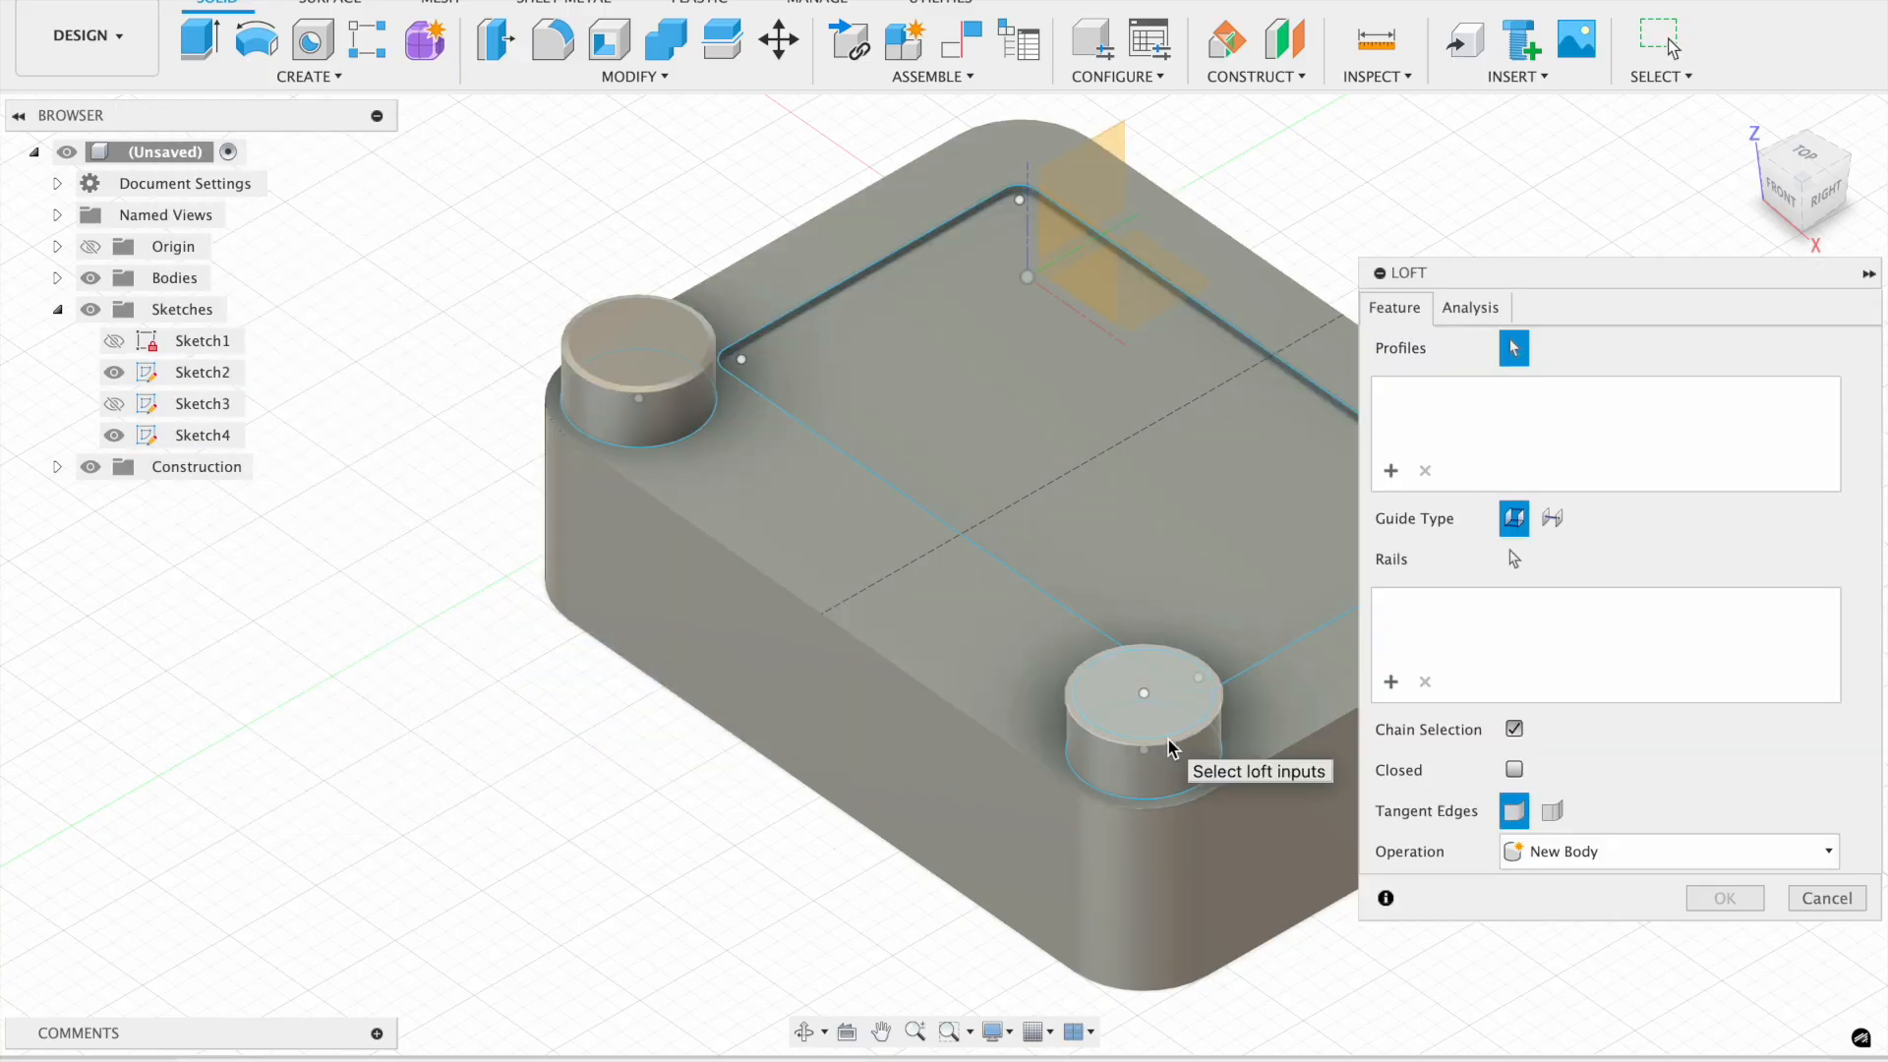
pyautogui.click(1170, 755)
pyautogui.click(1175, 749)
pyautogui.click(1725, 899)
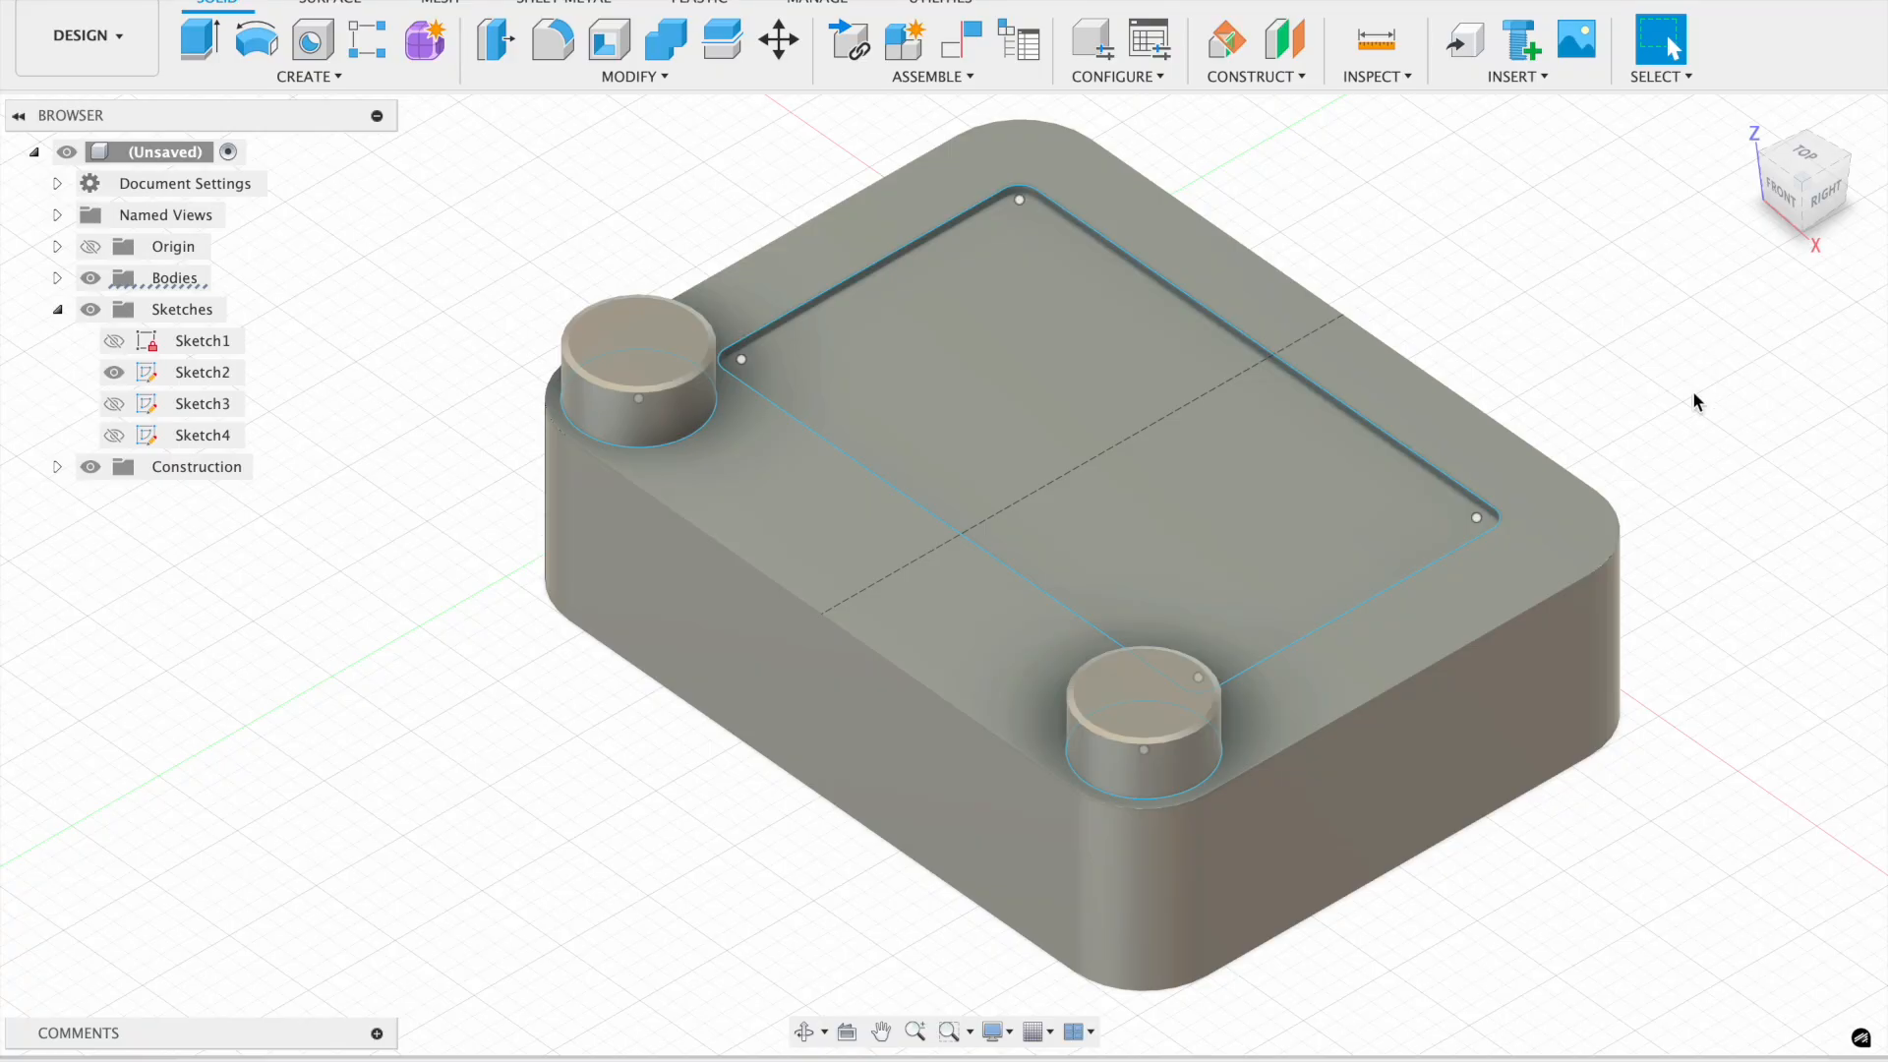
pyautogui.click(1810, 163)
pyautogui.click(1855, 122)
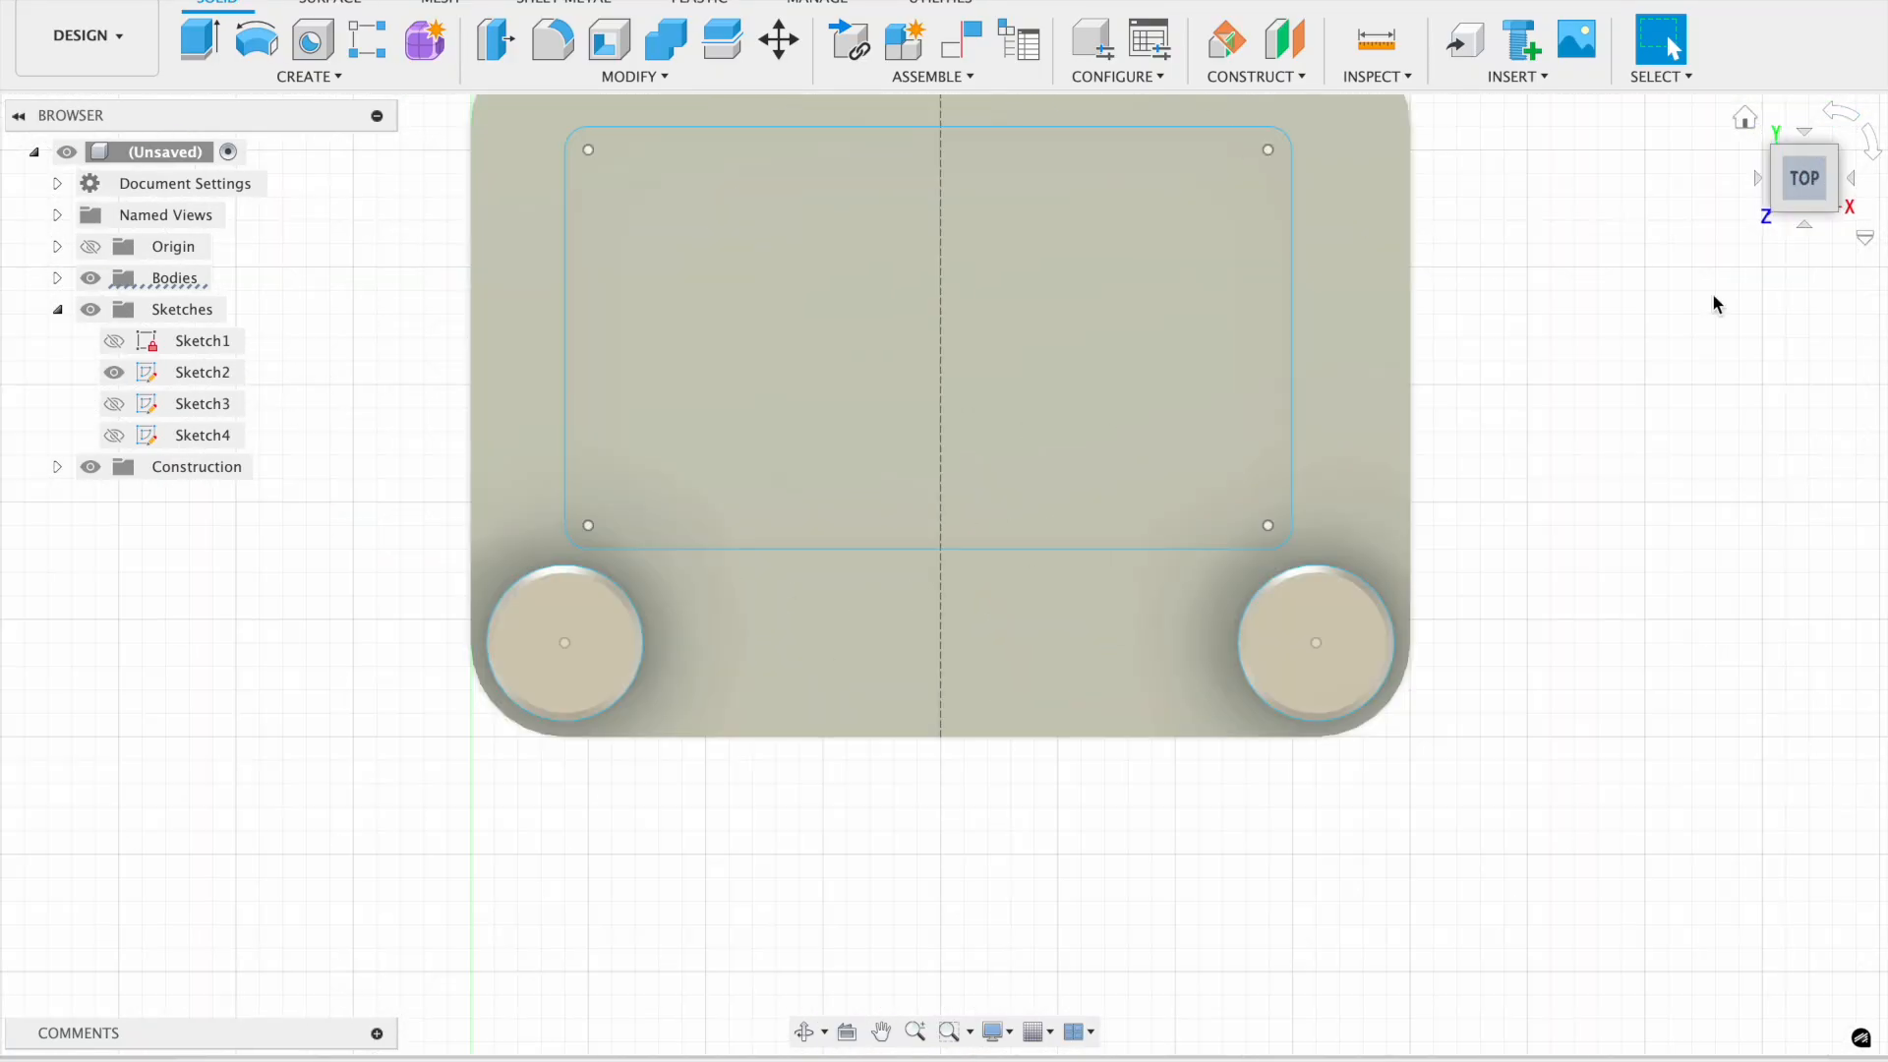
pyautogui.click(1806, 214)
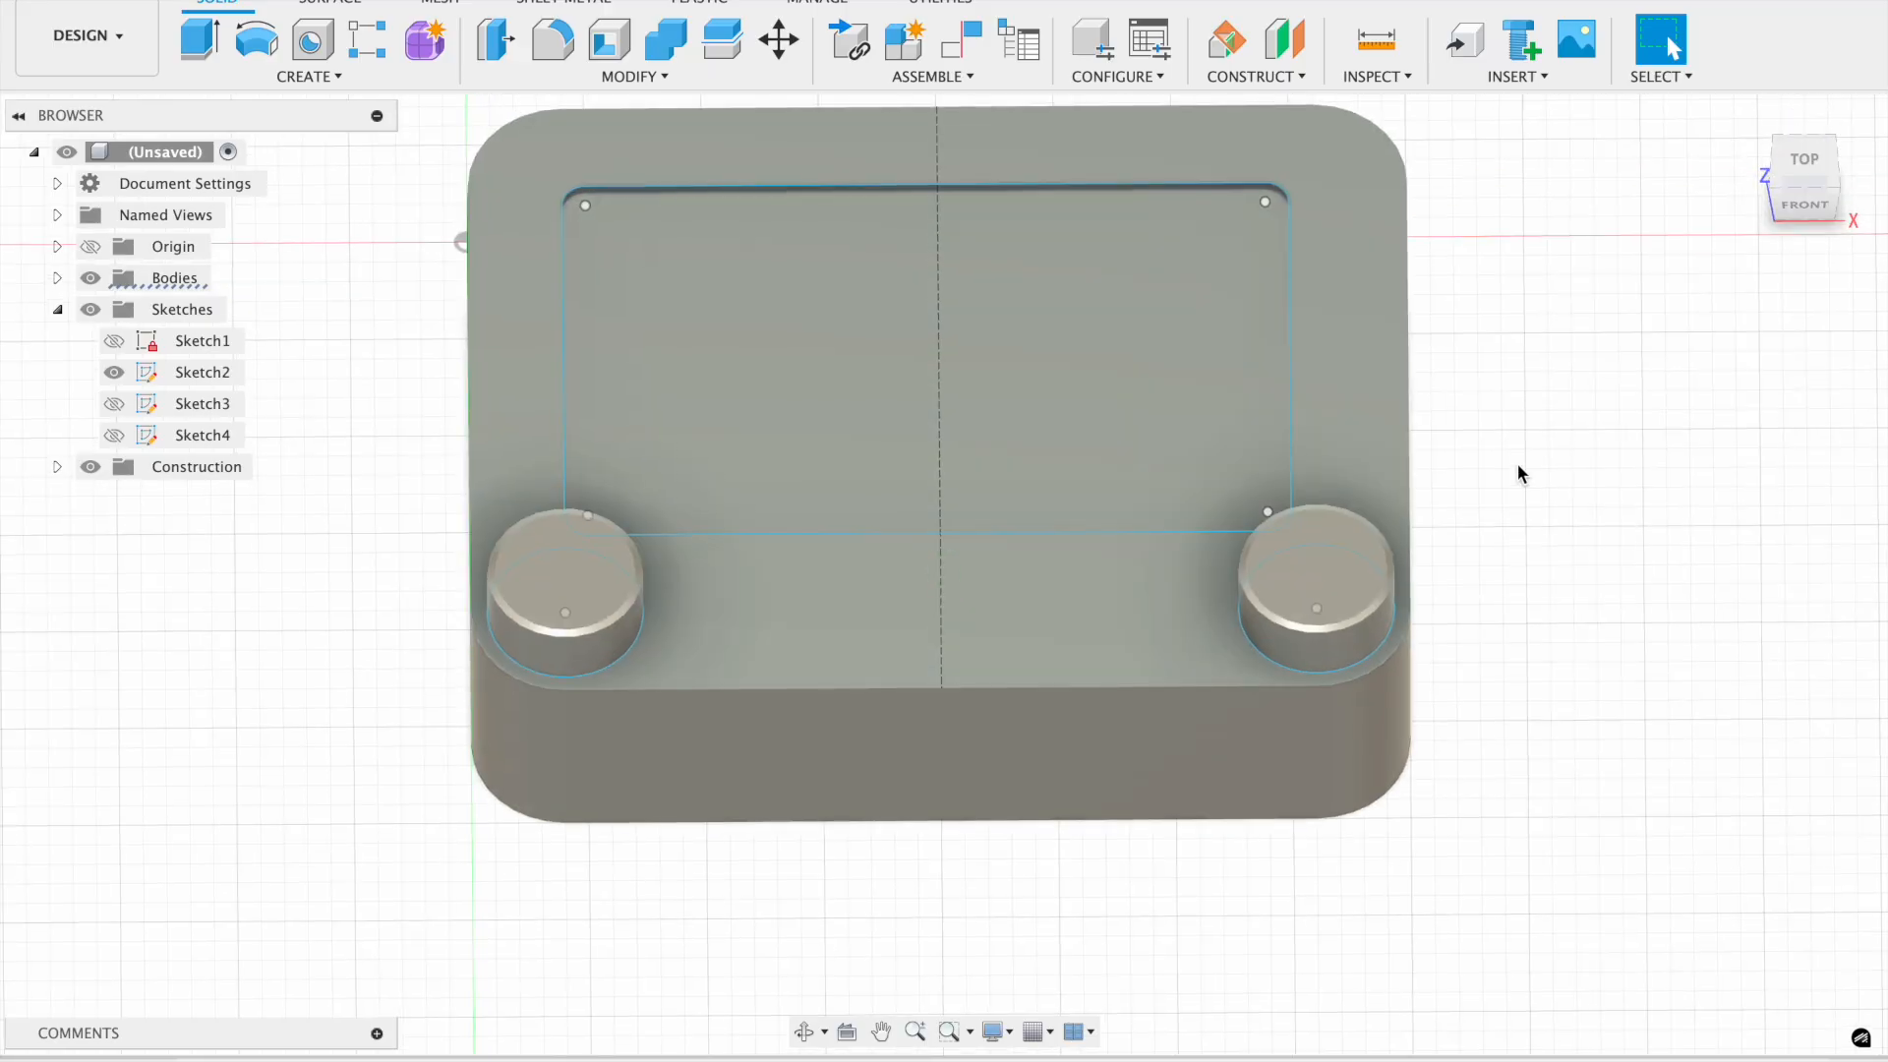
pyautogui.press('super+shift+5')
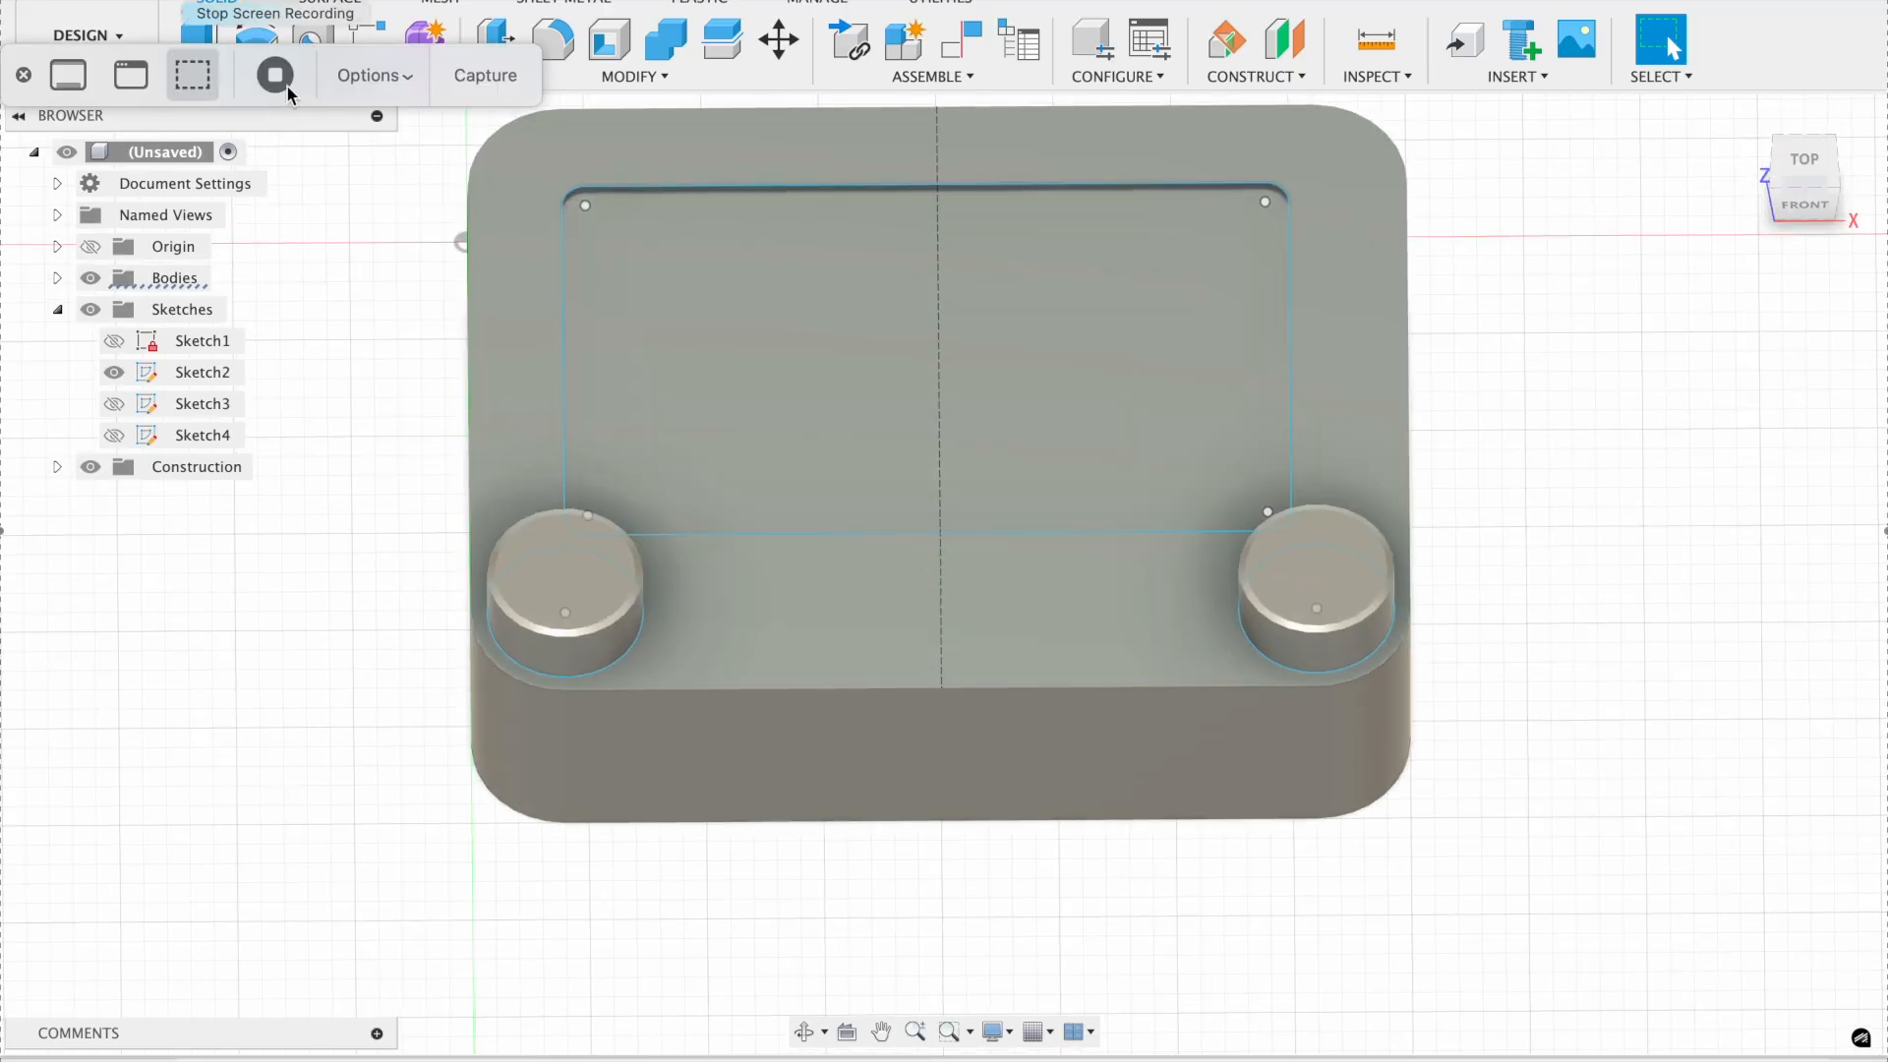
pyautogui.press('Escape')
pyautogui.click(1760, 220)
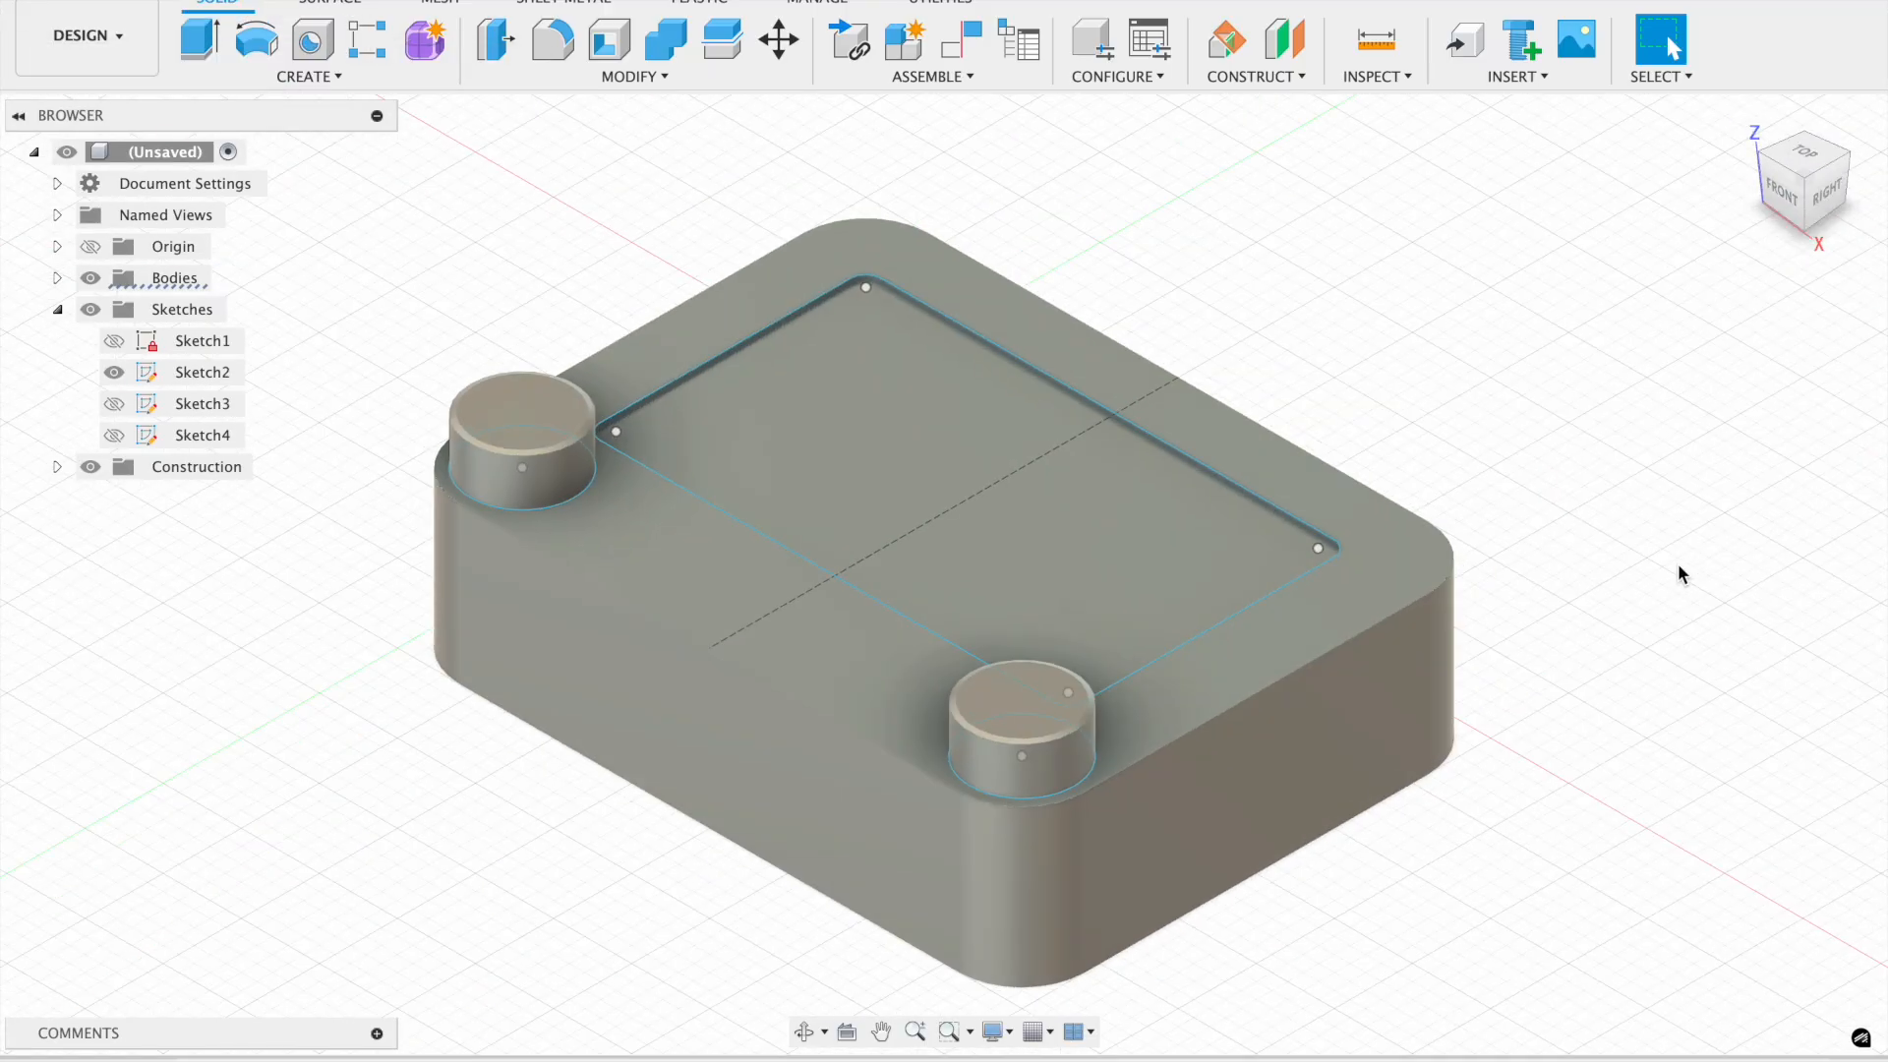